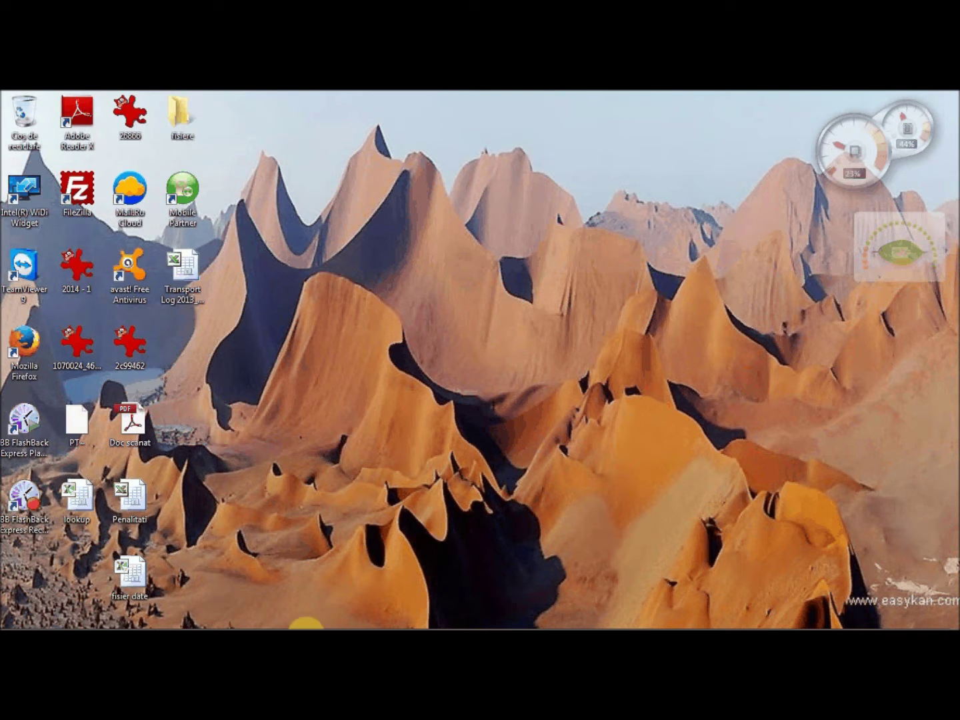
- Open the 'fisier date' workbook from the desktop and maximize the Excel window
double_click(142, 598)
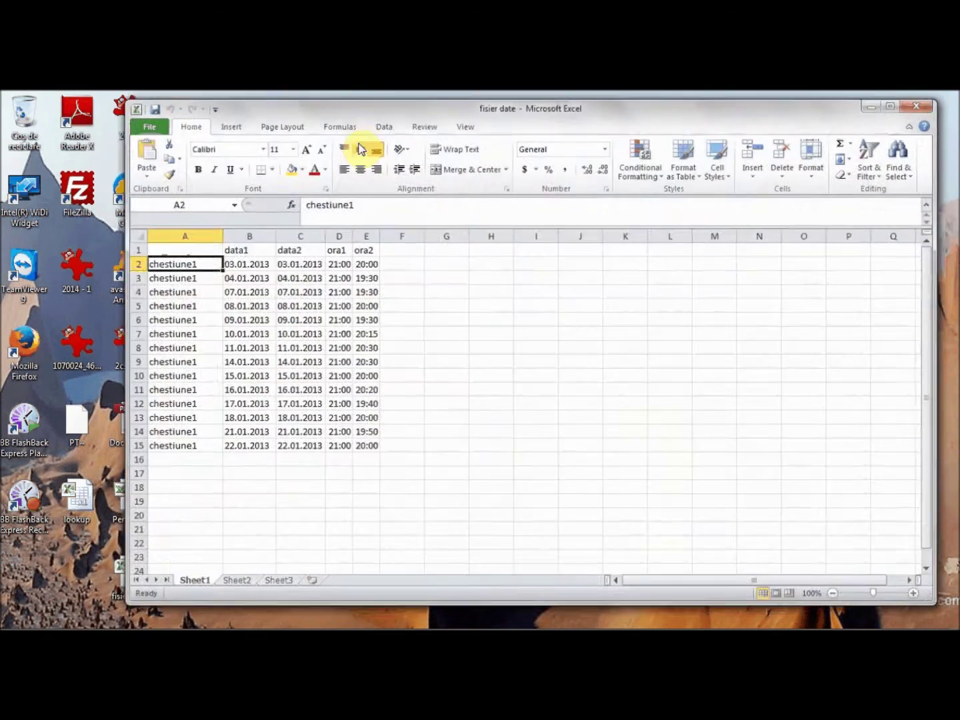
double_click(375, 112)
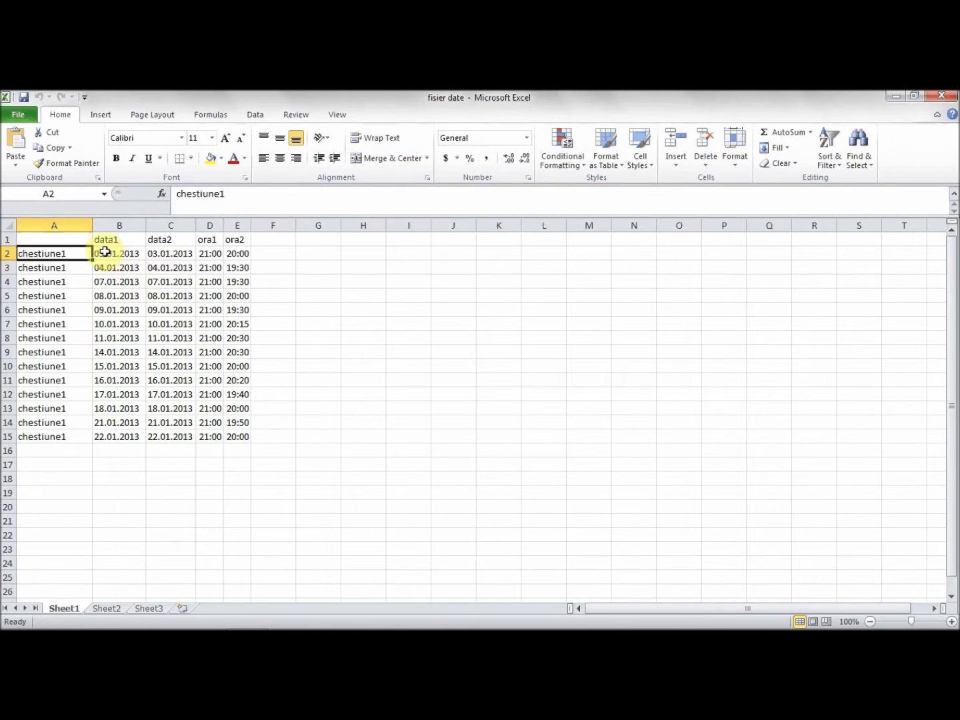
- Inspect cells A1 to E2 to check the data1, data2, ora1 and ora2 values and formats
click(79, 240)
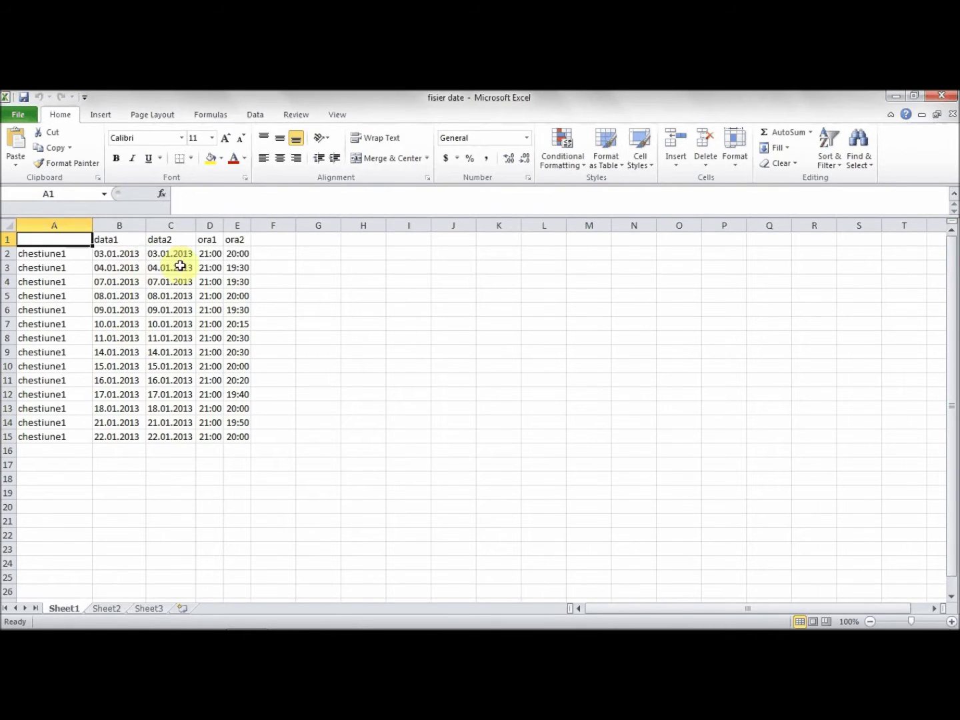
click(52, 254)
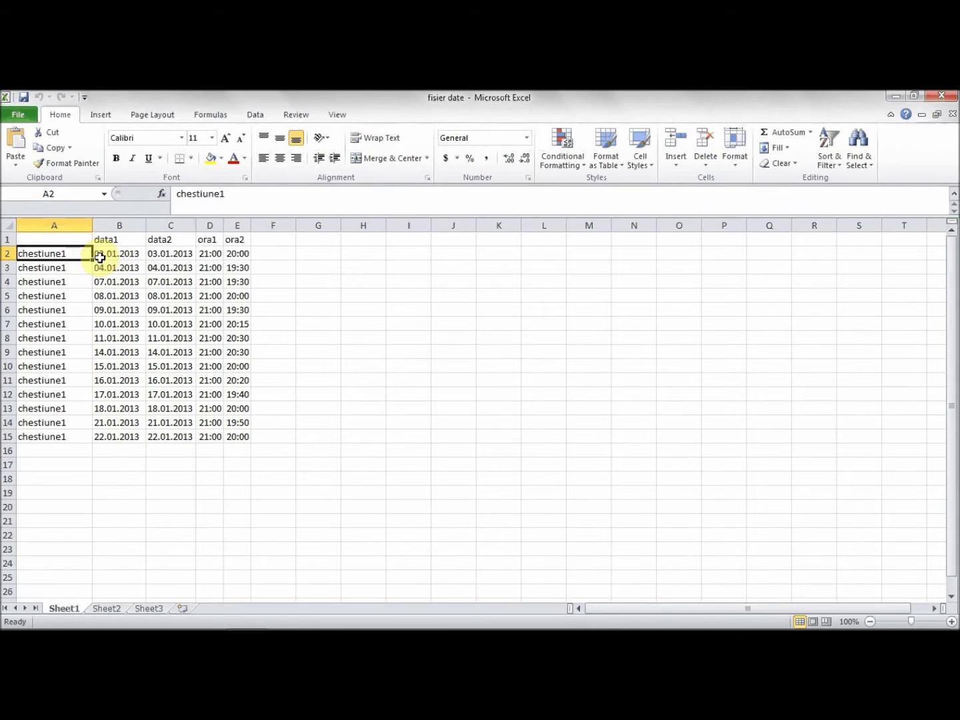
click(111, 255)
click(163, 254)
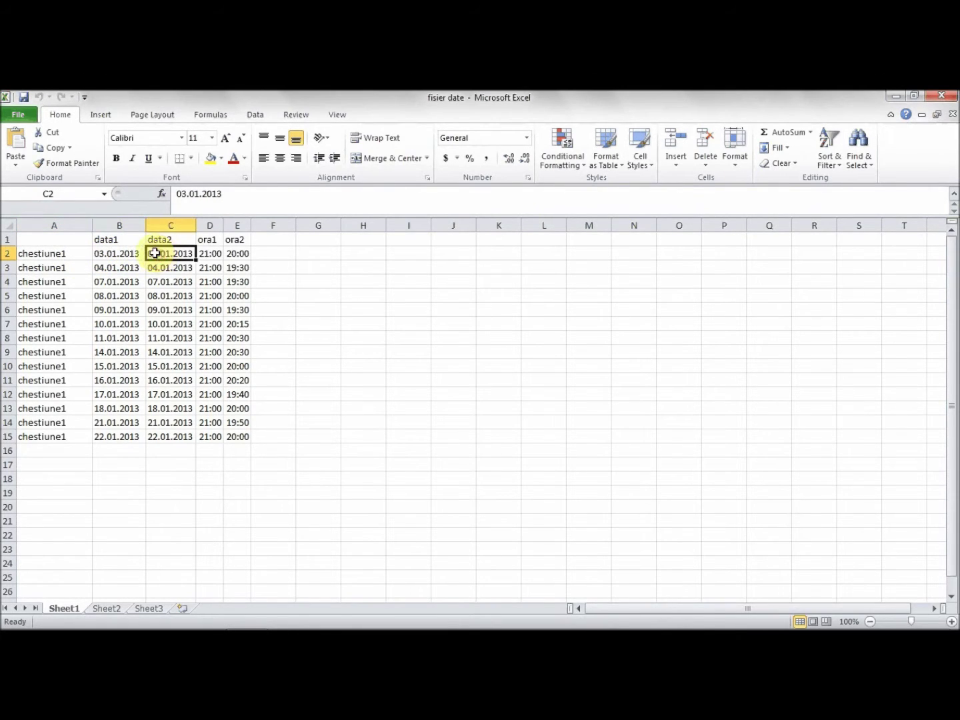
click(210, 254)
click(236, 254)
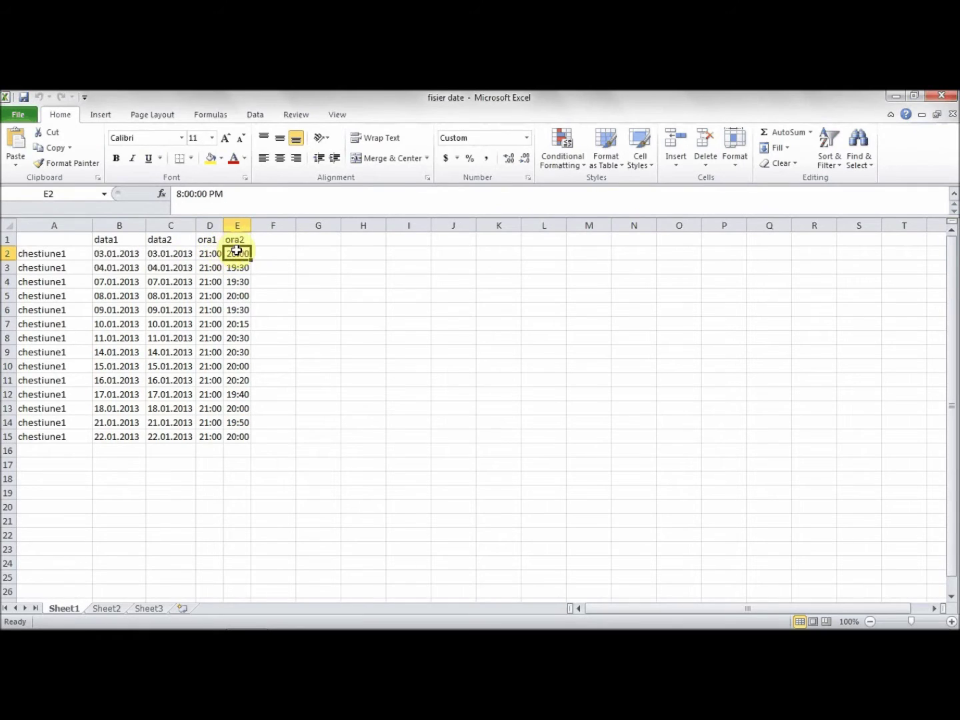
click(118, 253)
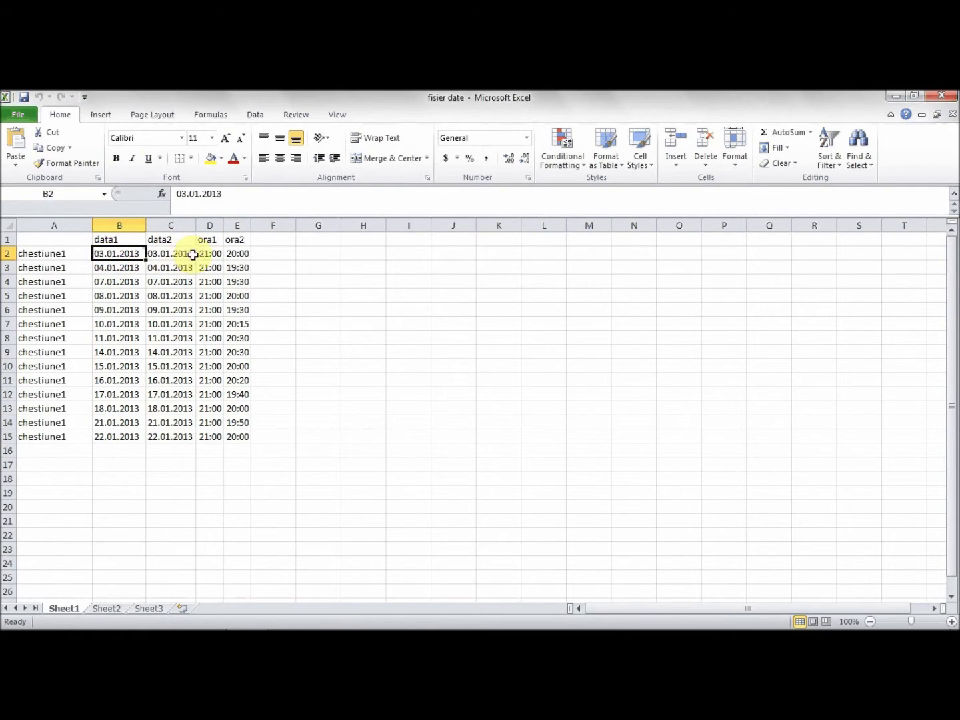
click(204, 253)
click(162, 253)
click(230, 254)
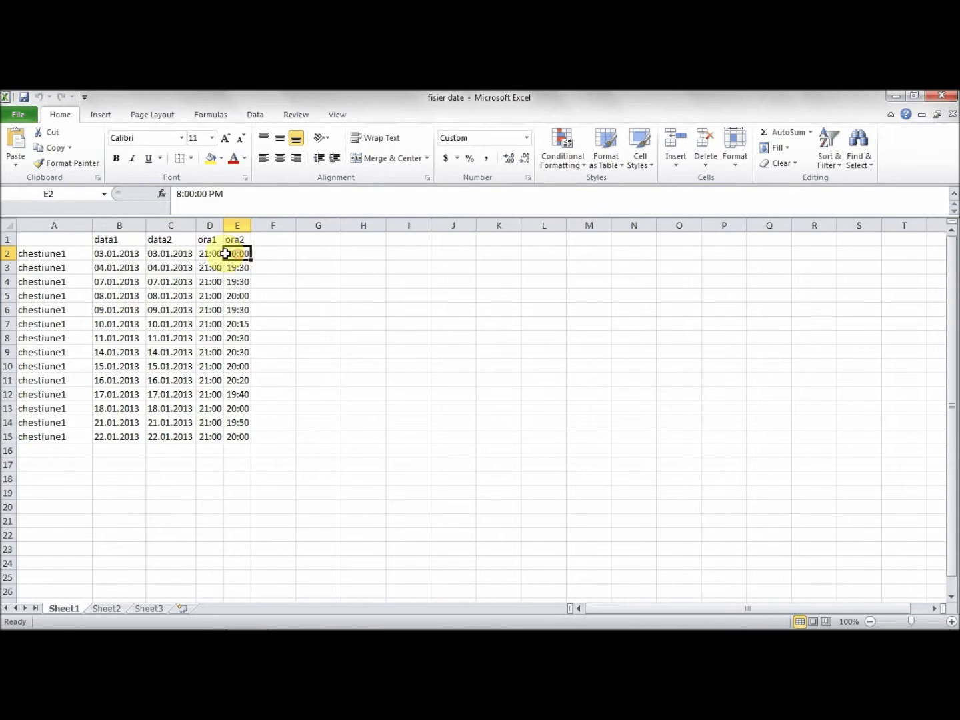
click(207, 226)
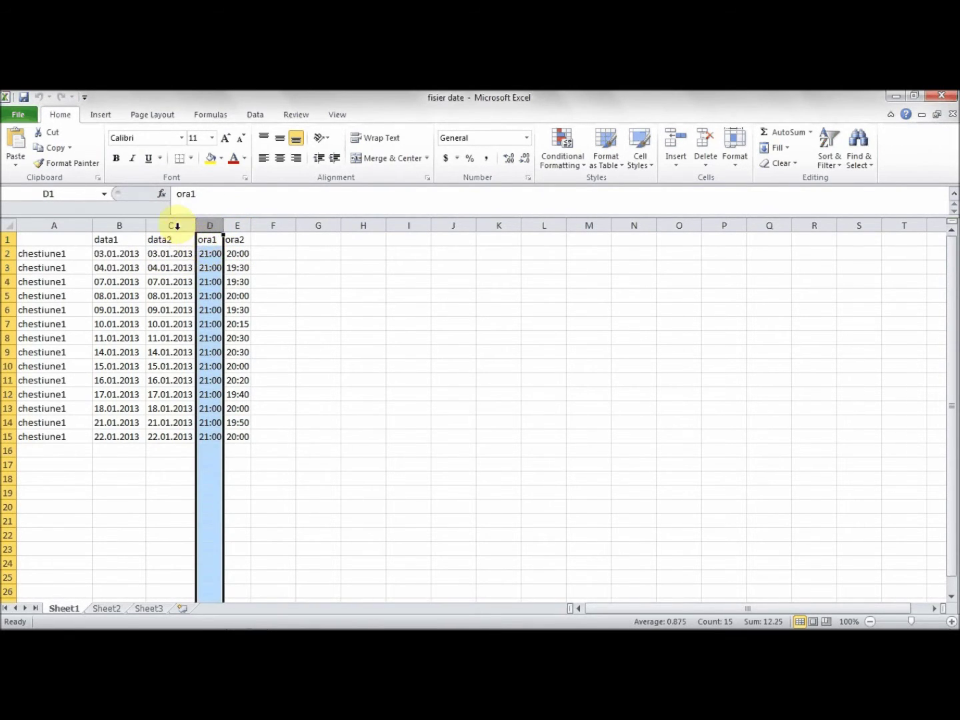
- Insert a column before data2, move ora1 into it, and delete the emptied column
click(176, 225)
right_click(176, 229)
click(212, 322)
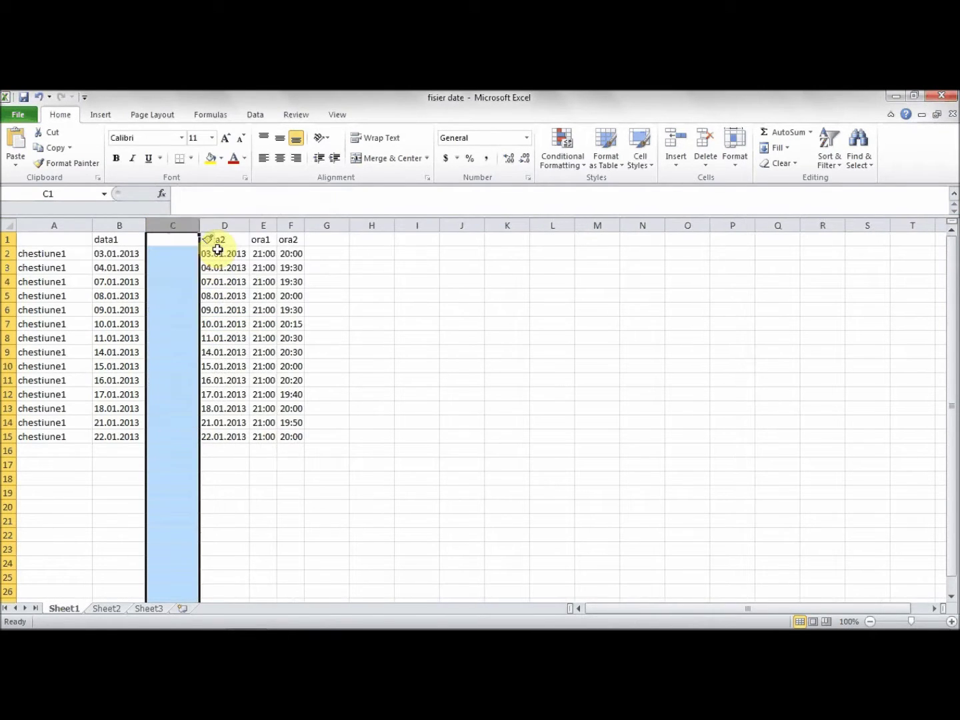
click(265, 225)
drag(257, 237, 172, 246)
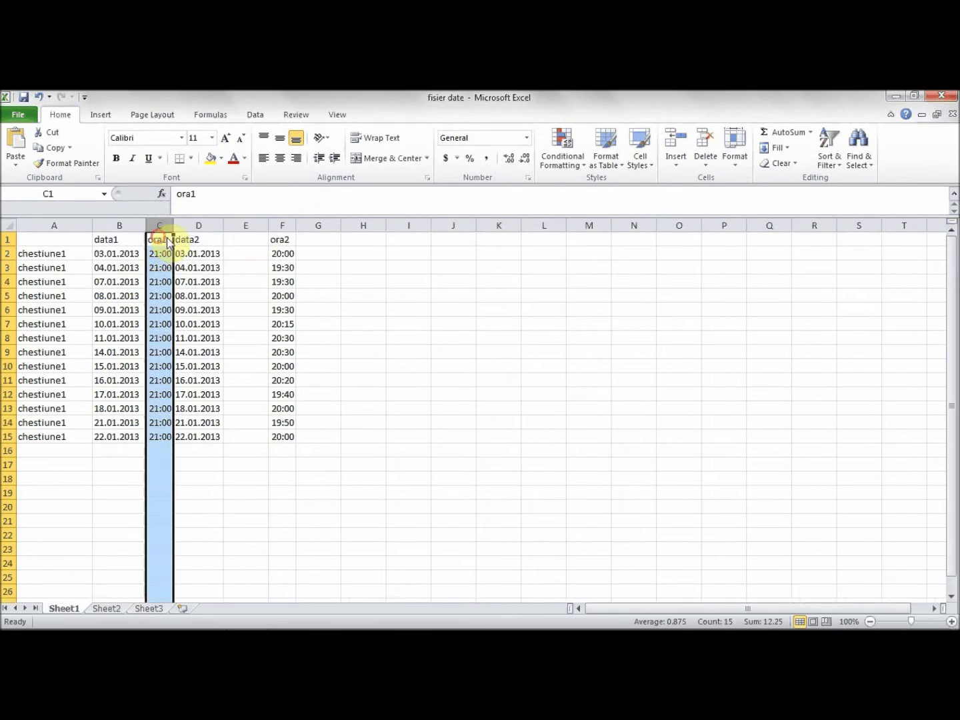
click(260, 226)
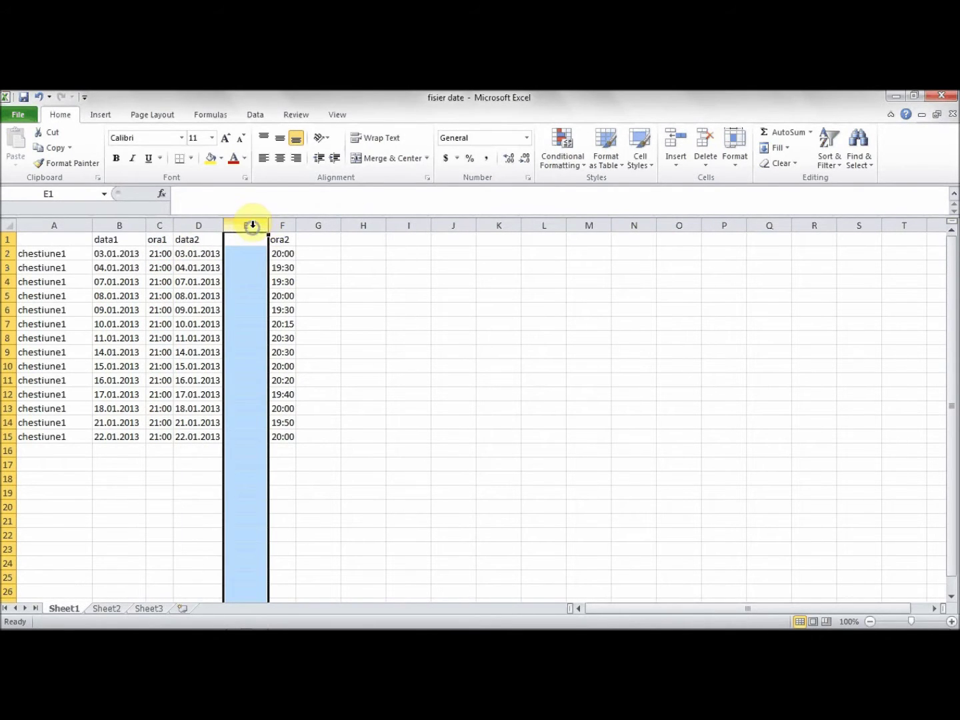
right_click(253, 226)
click(300, 334)
- Check the dates and times in cells D3, D4, E3, B2 and B3
click(194, 267)
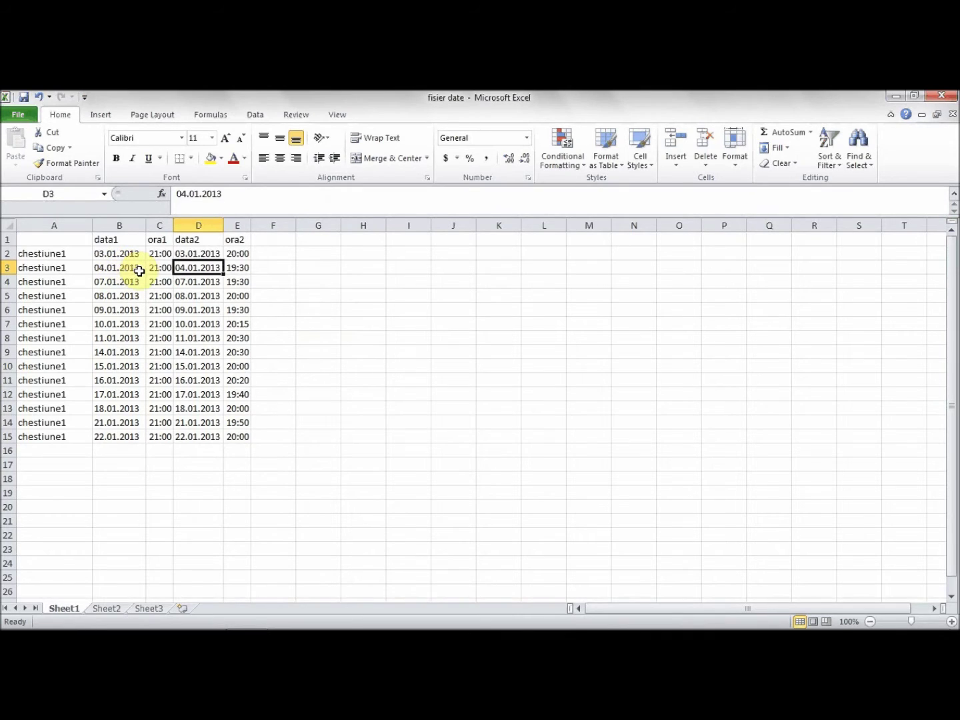
click(190, 282)
click(194, 268)
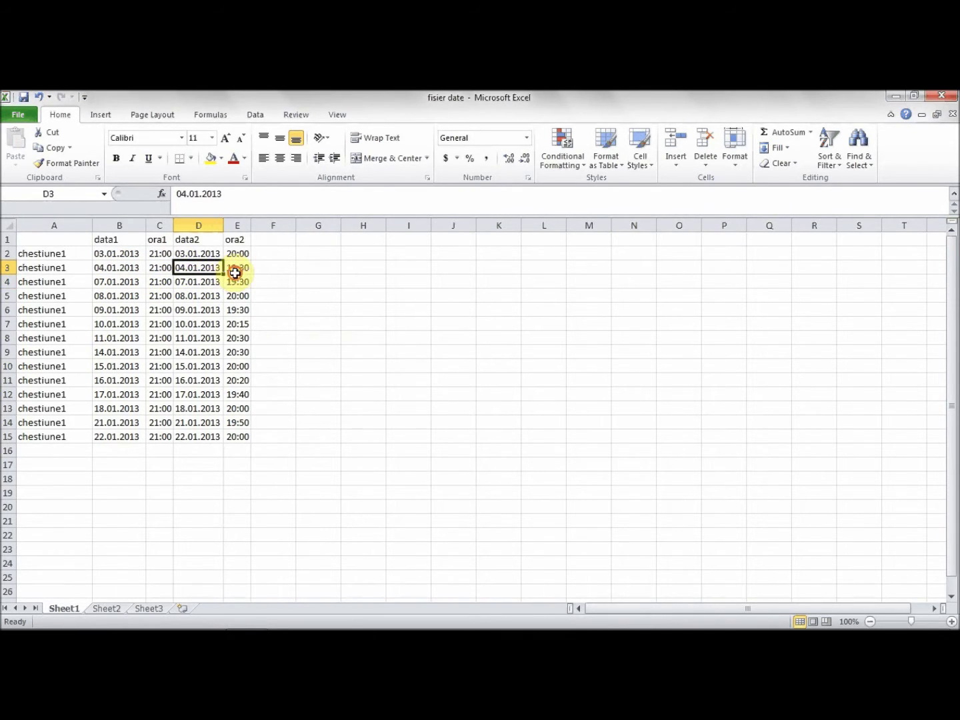
click(238, 267)
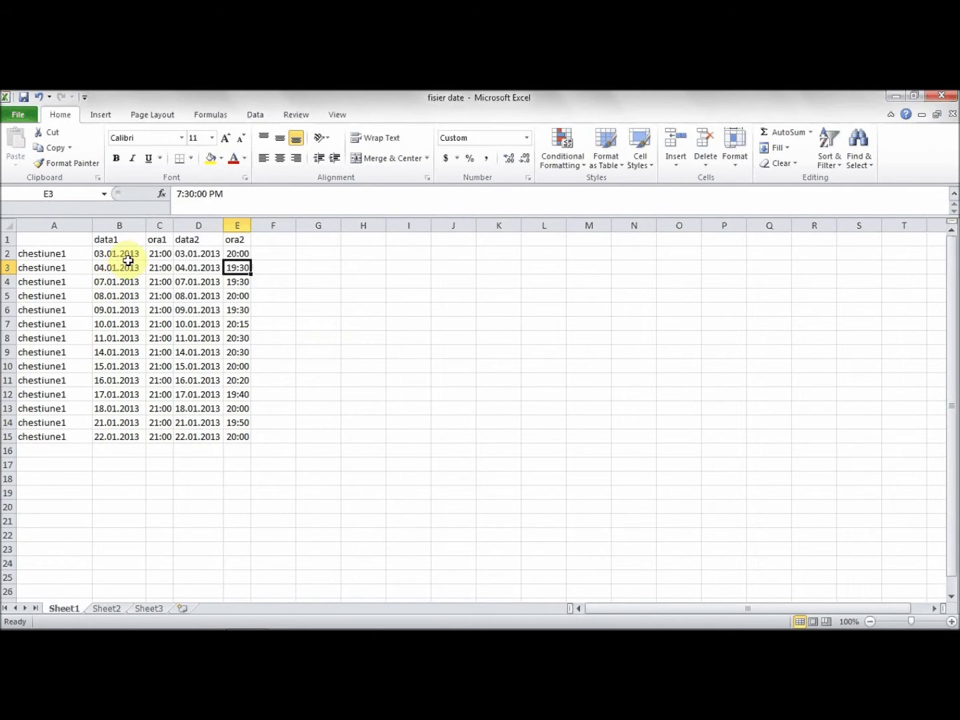
click(128, 255)
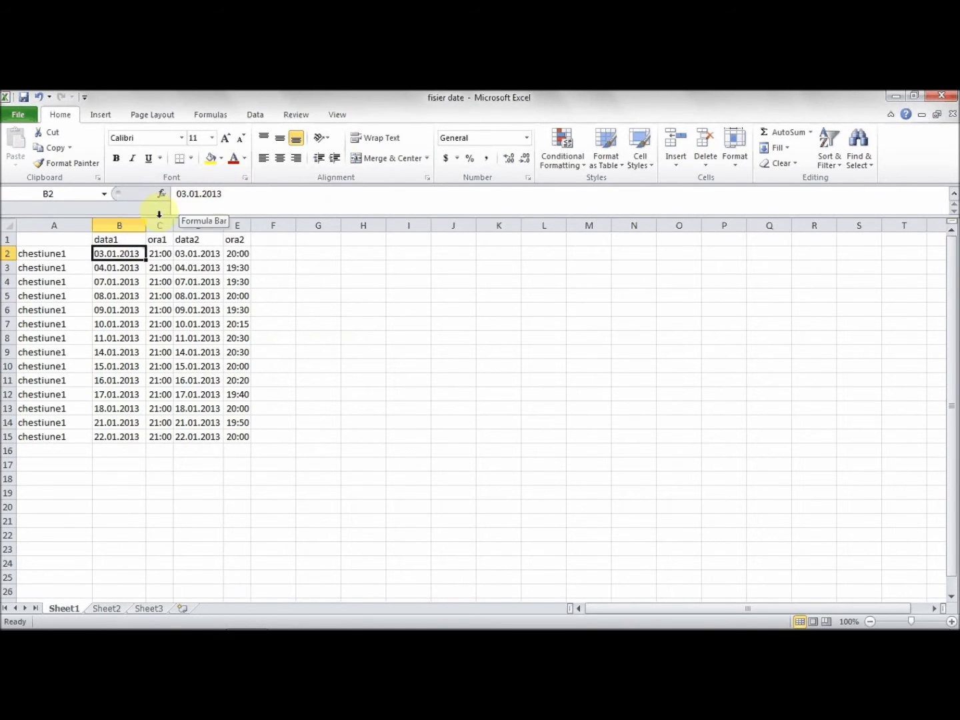
click(121, 266)
- Apply a Date number format to the entire data1 column B
click(120, 256)
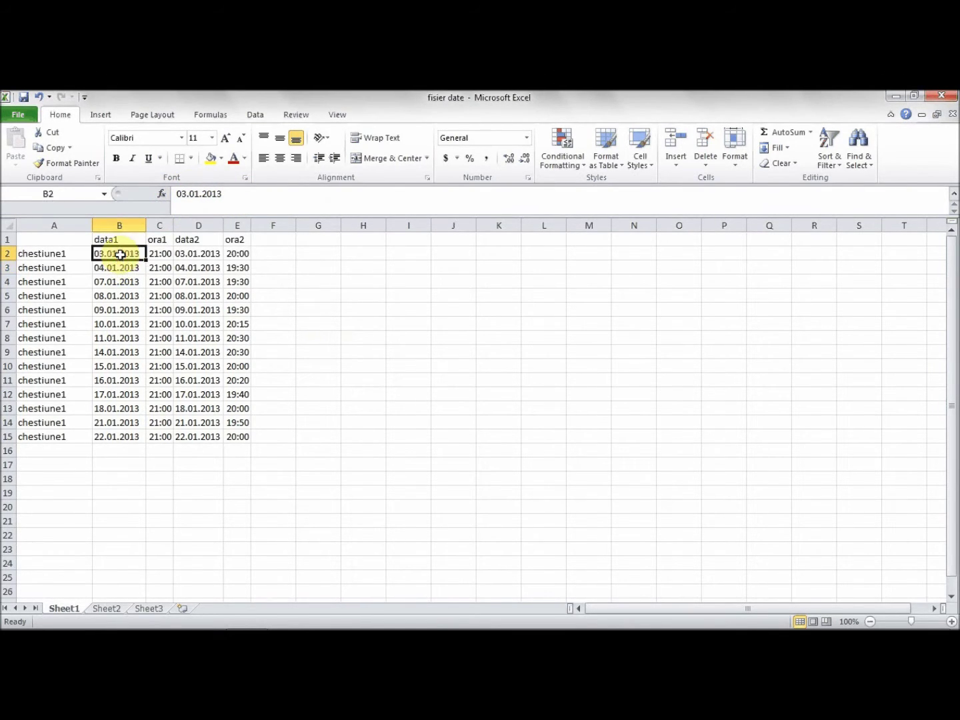
click(120, 225)
right_click(127, 266)
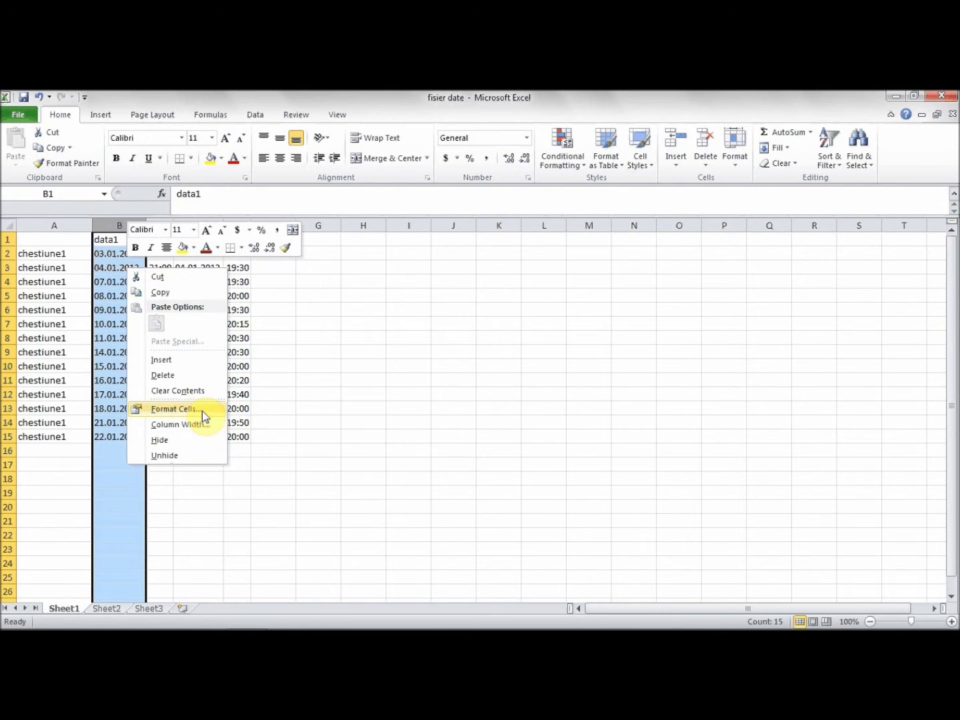
key(Escape)
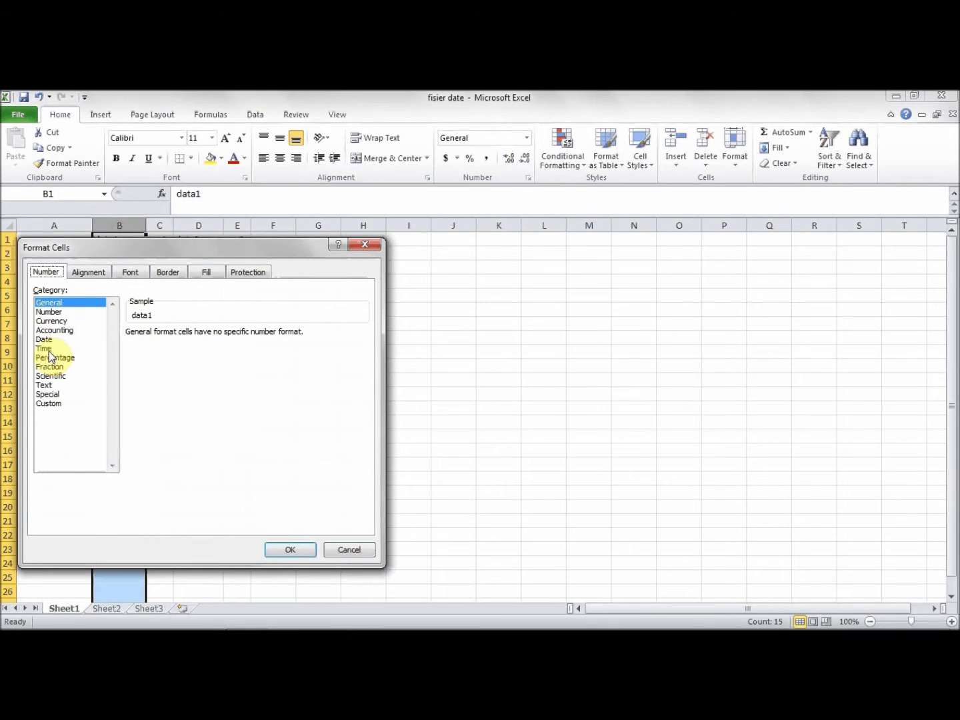
click(44, 339)
click(148, 399)
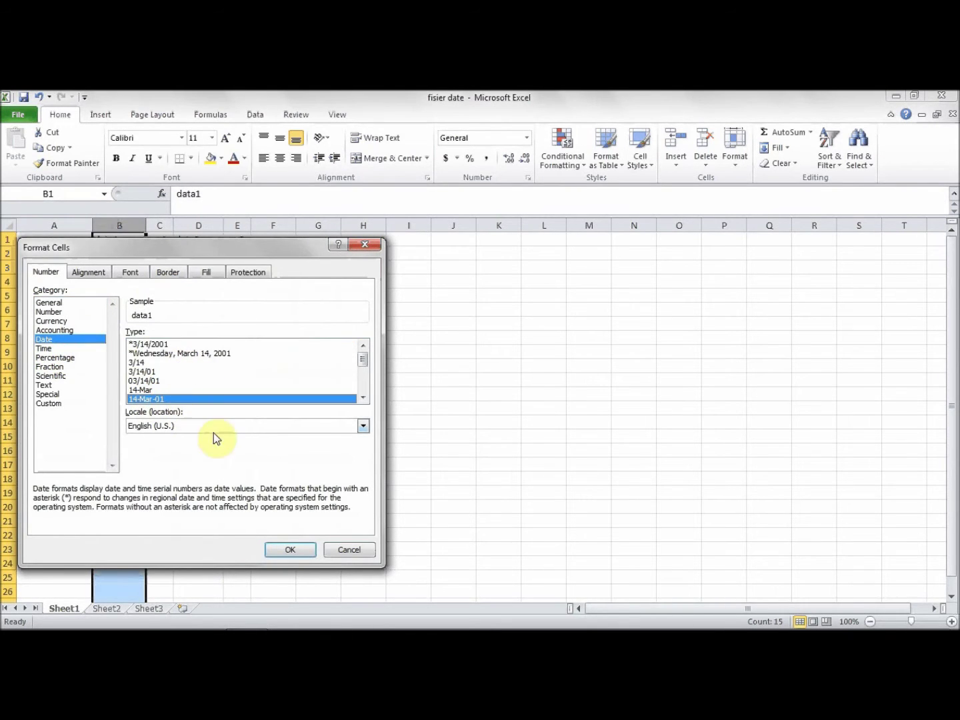
click(291, 550)
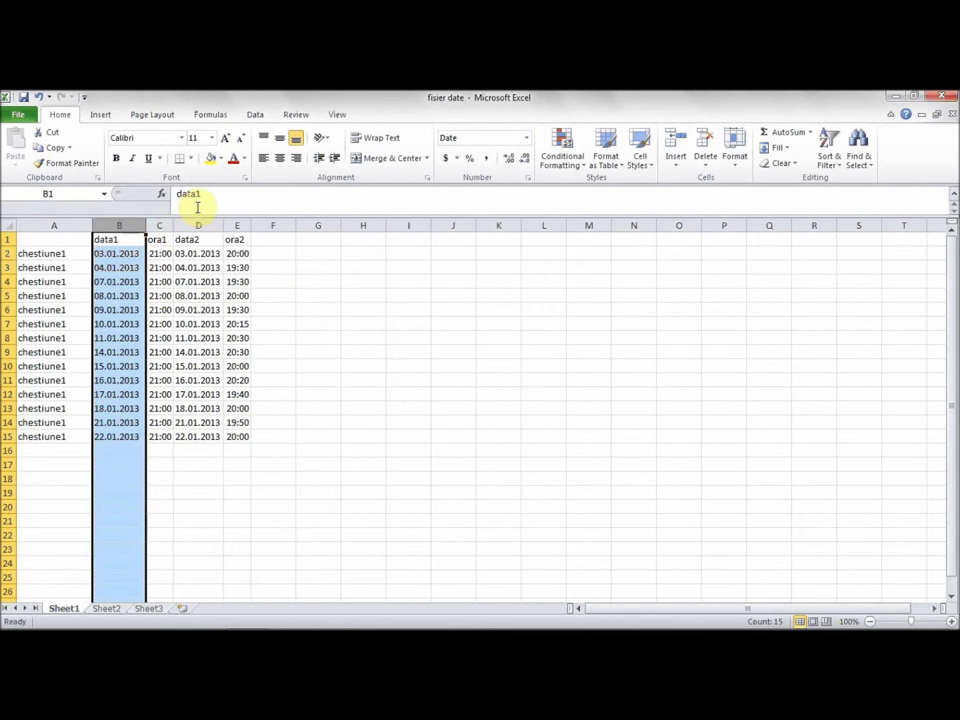
- Check the reformatted dates down column B, such as 07.01.2013 and 15.01.2013
click(116, 267)
click(118, 306)
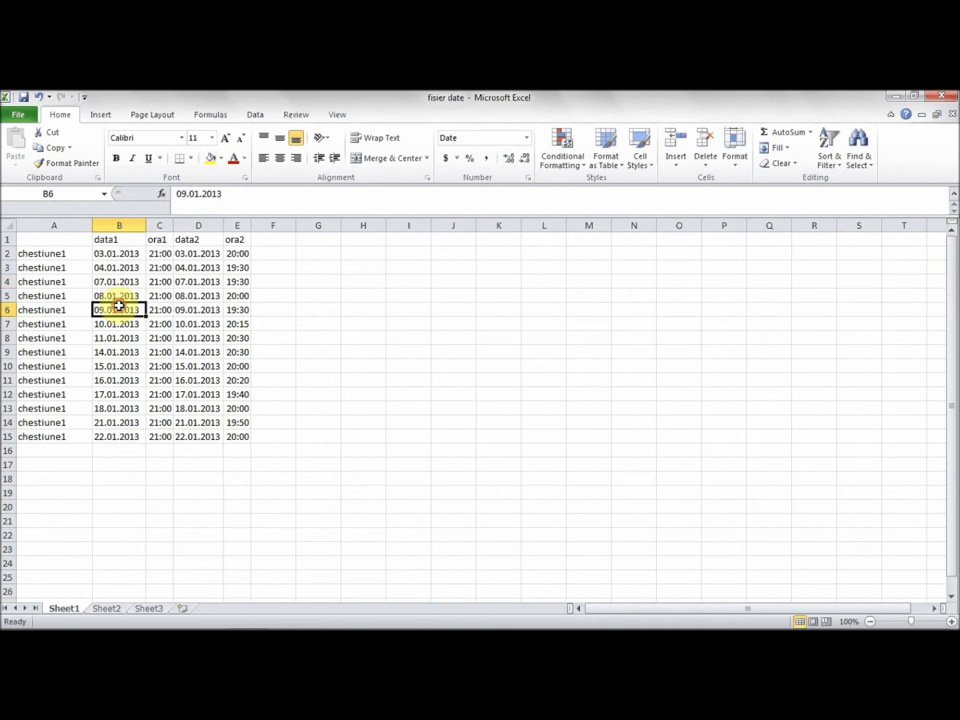
click(118, 324)
click(117, 267)
click(116, 281)
click(117, 254)
click(116, 285)
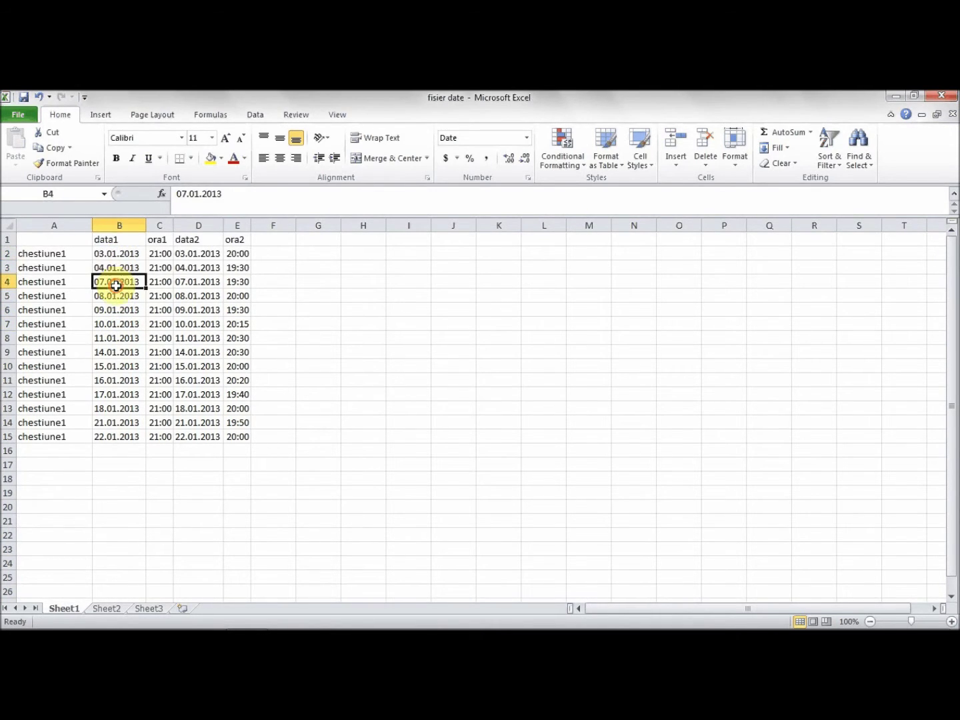
click(119, 324)
click(120, 366)
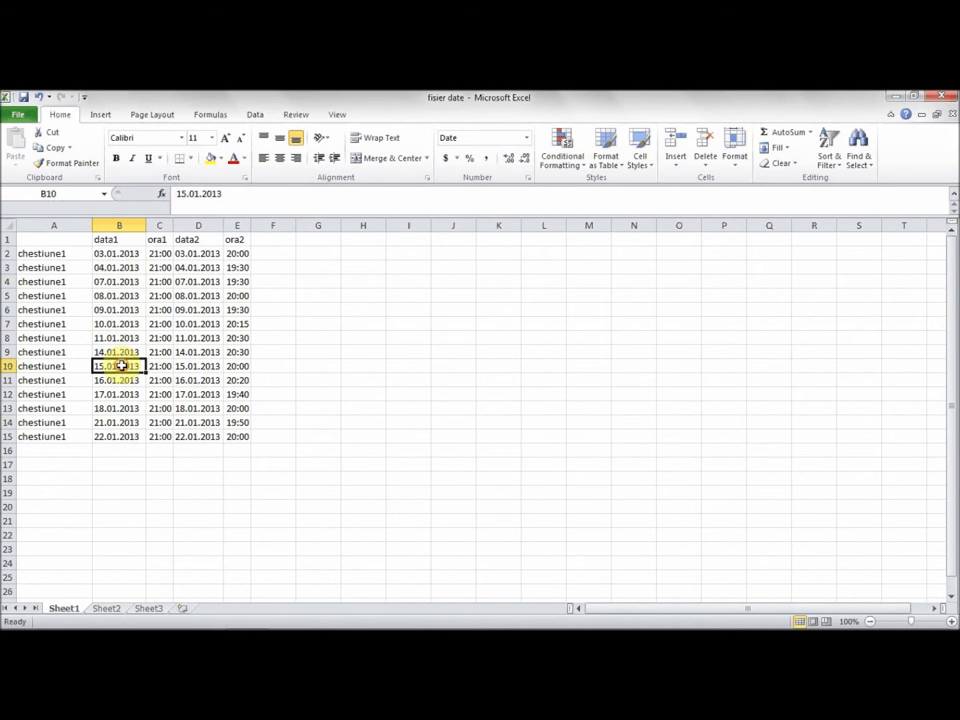
click(120, 254)
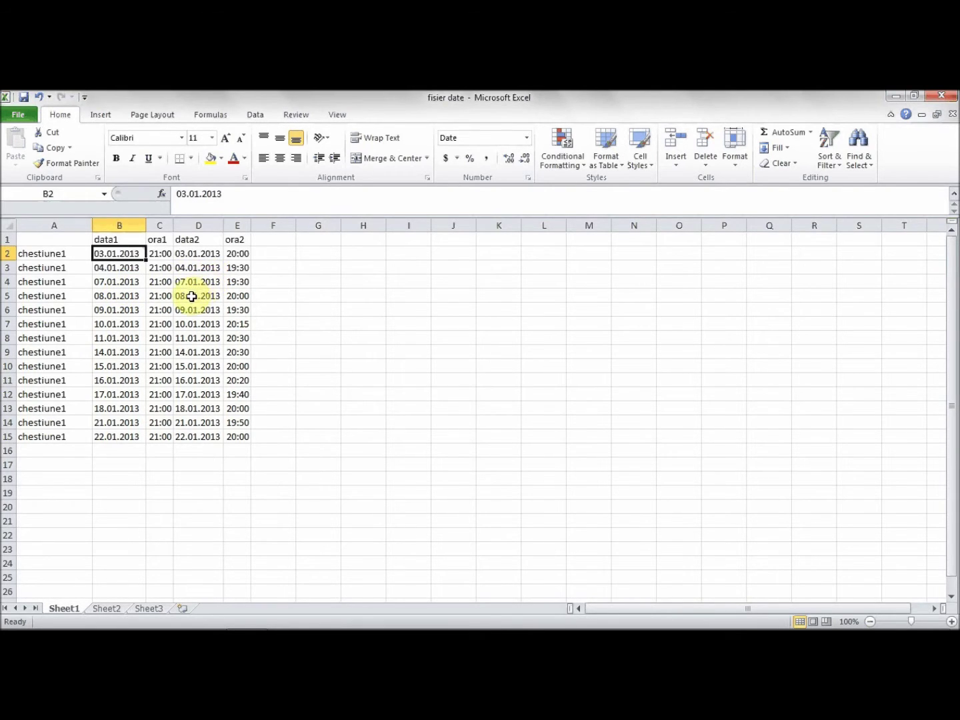
- Copy the data1 and ora1 values from rows 2–15 into Sheet2
drag(117, 249, 171, 429)
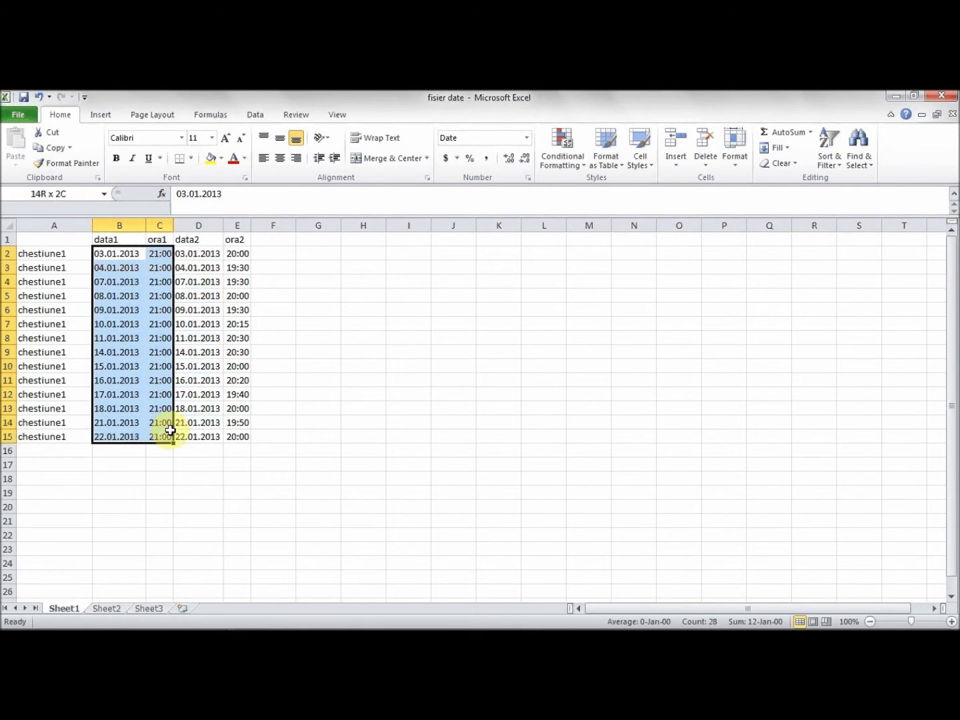
key(ctrl+c)
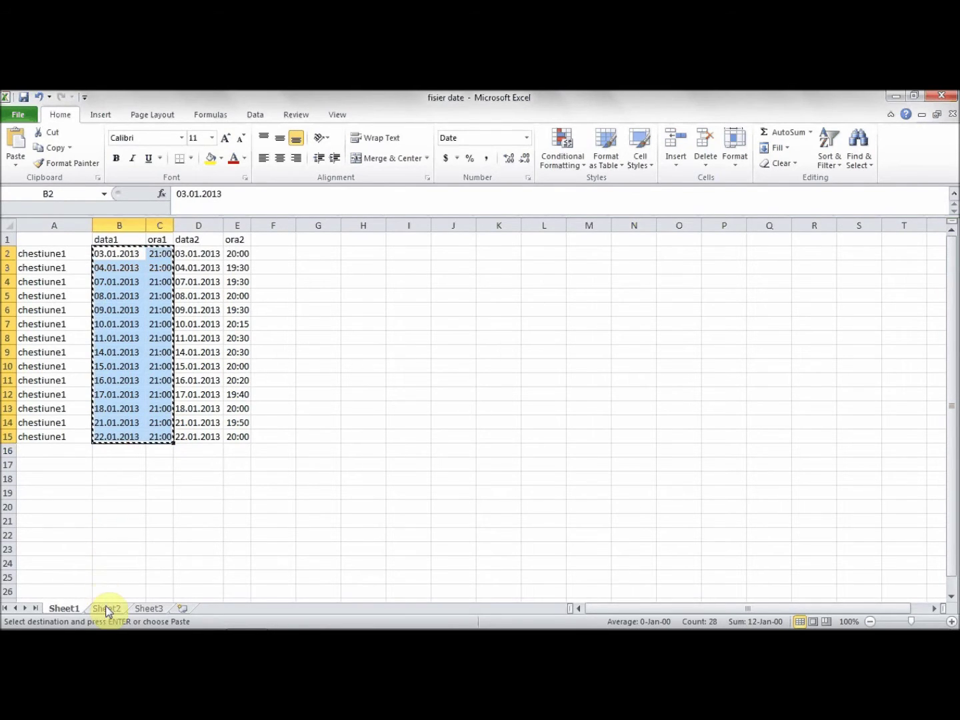
click(106, 608)
key(ctrl+v)
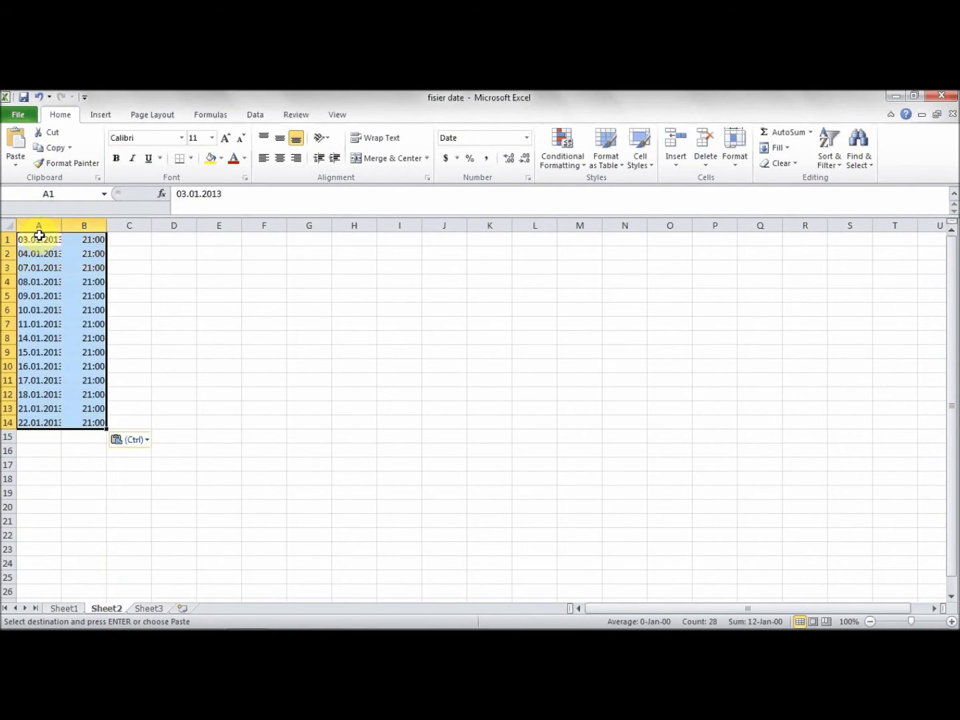
- Insert two empty columns before the 21:00 times and widen column A to fit the dates
click(76, 225)
right_click(78, 226)
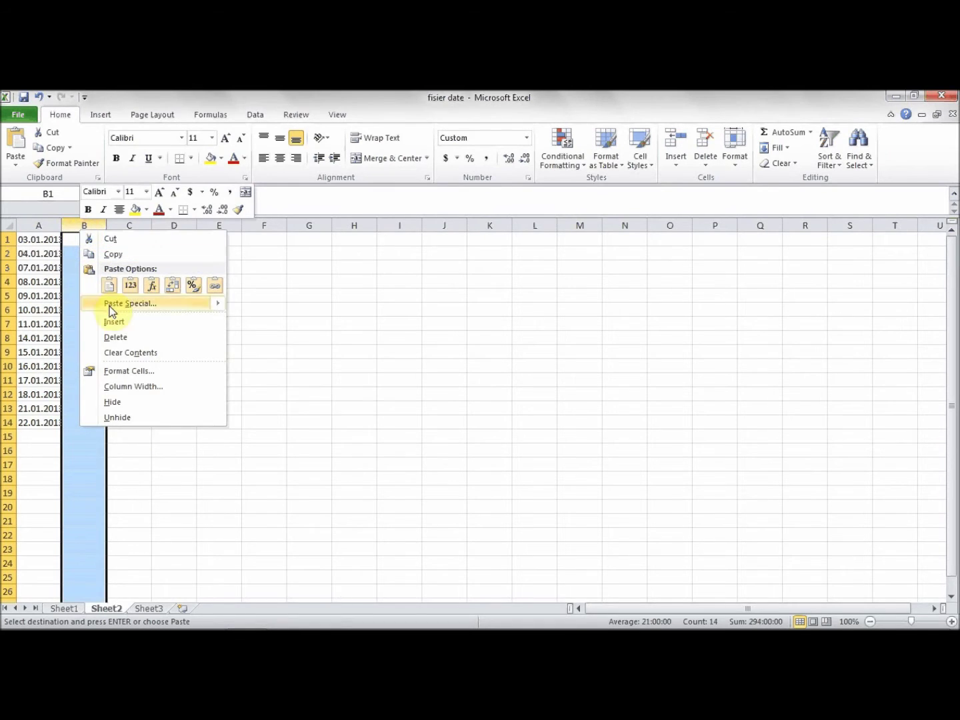
click(123, 324)
right_click(89, 228)
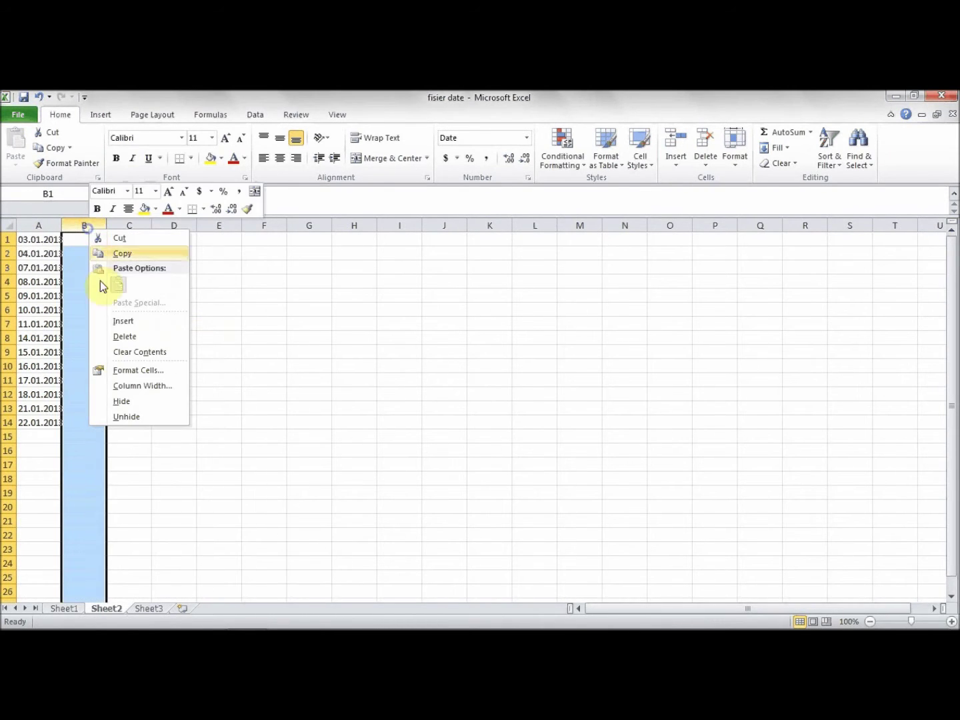
click(122, 322)
click(51, 240)
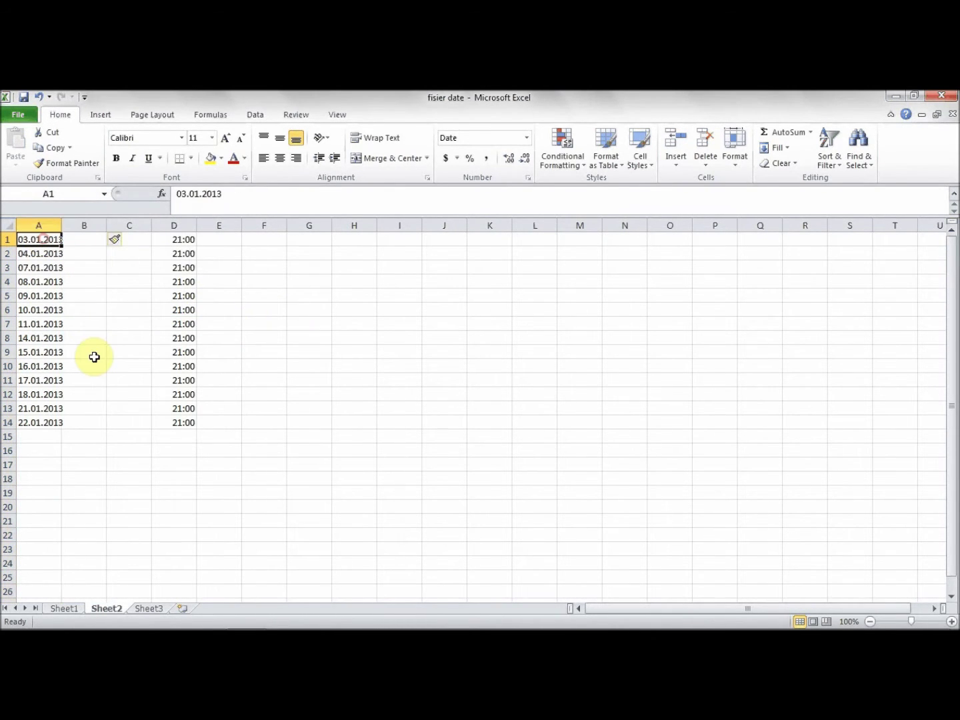
drag(61, 226, 70, 225)
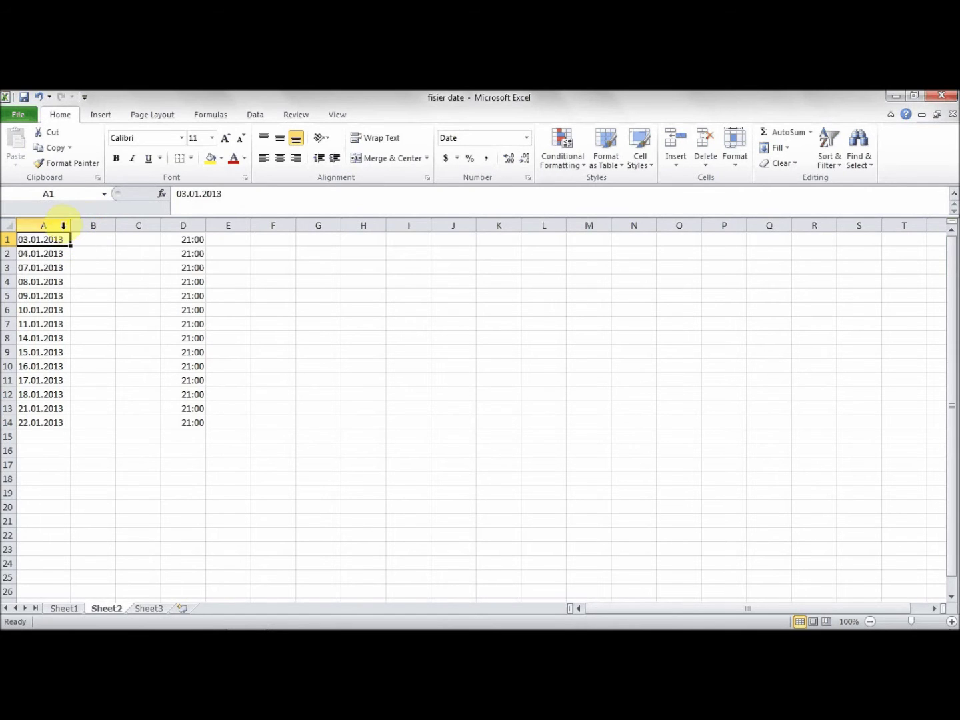
- Split column A's dates with Text to Columns, using '.' as the delimiter
click(59, 225)
click(254, 115)
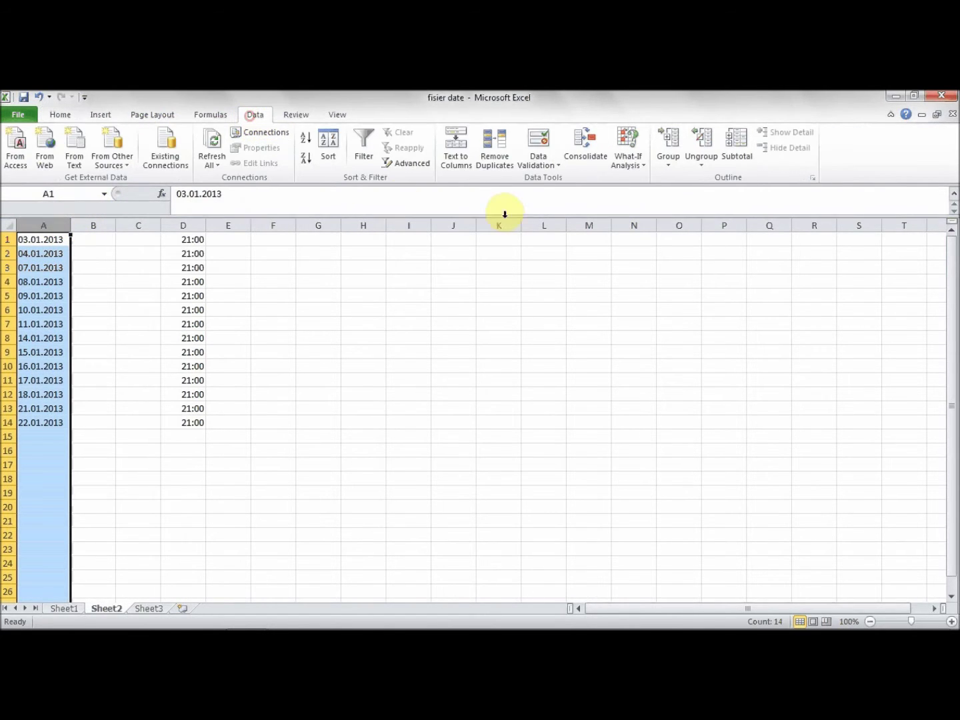
click(463, 160)
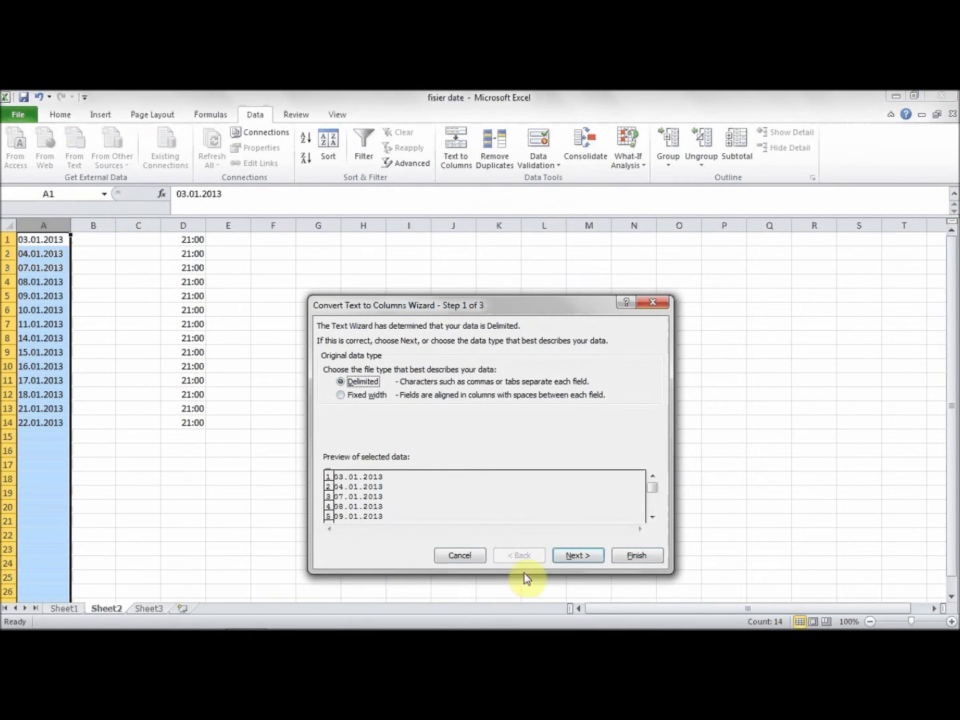
click(574, 556)
click(325, 421)
text(.)
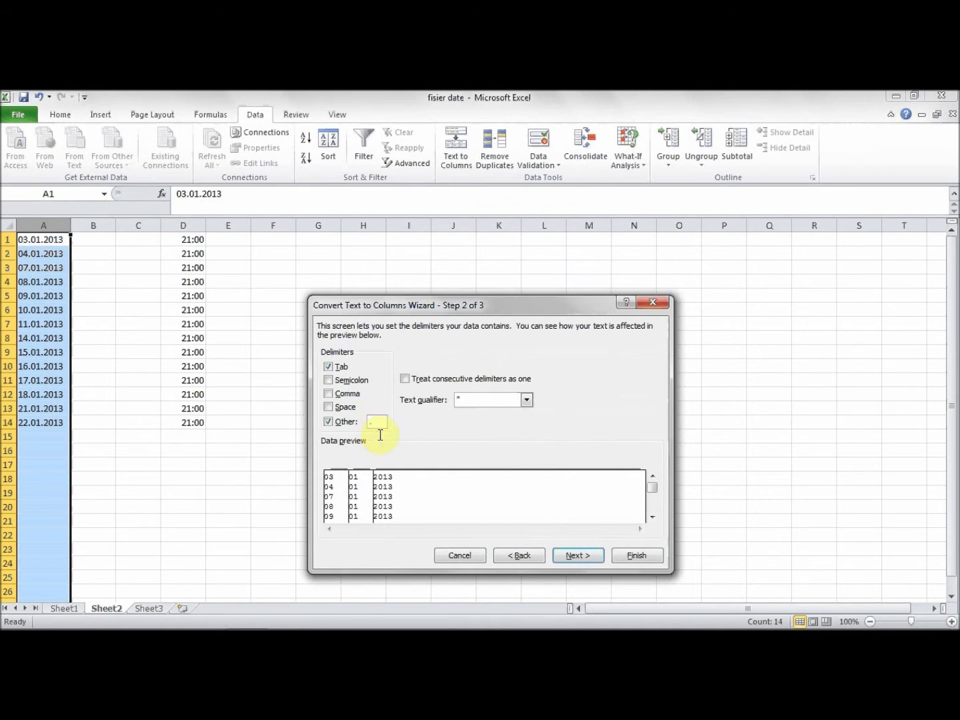
click(578, 555)
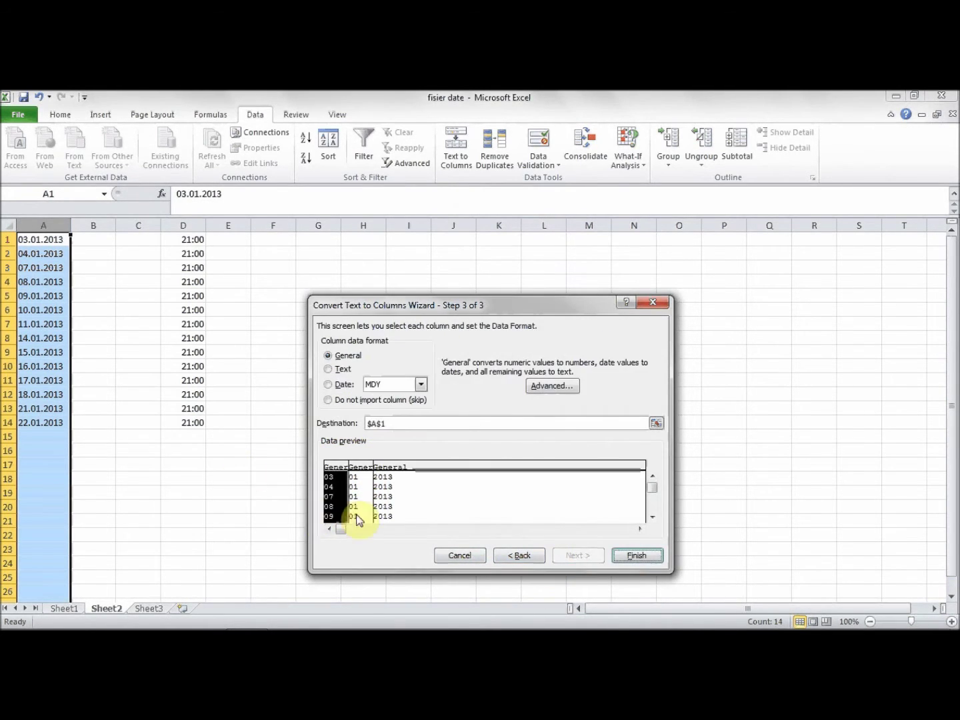
click(630, 554)
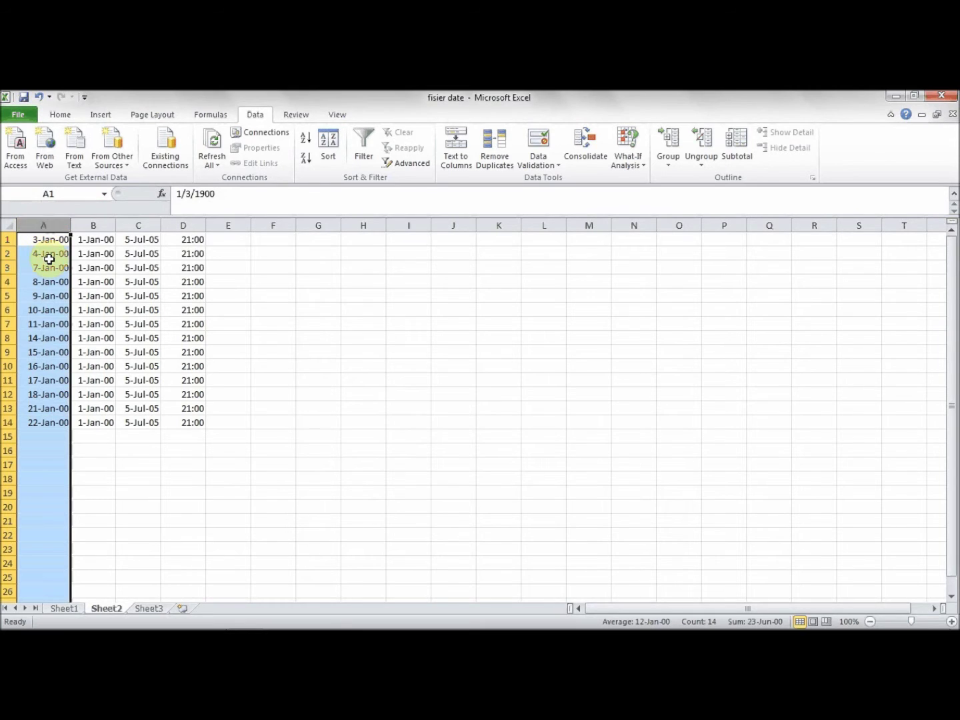
- Format columns A–C as Number with 0 decimal places
drag(45, 225, 140, 227)
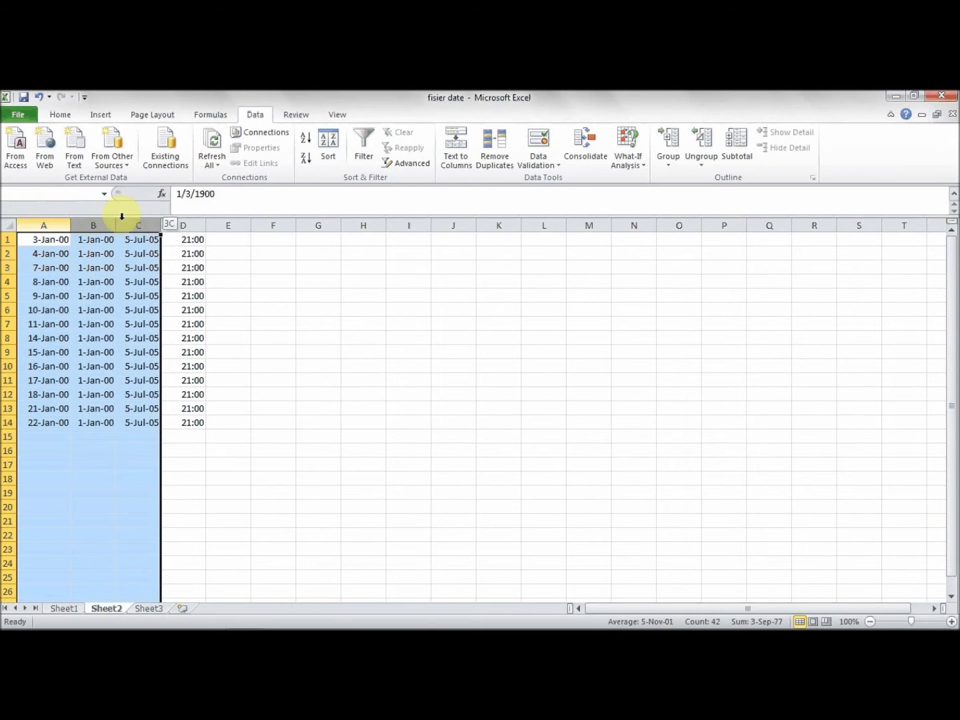
right_click(141, 226)
click(176, 371)
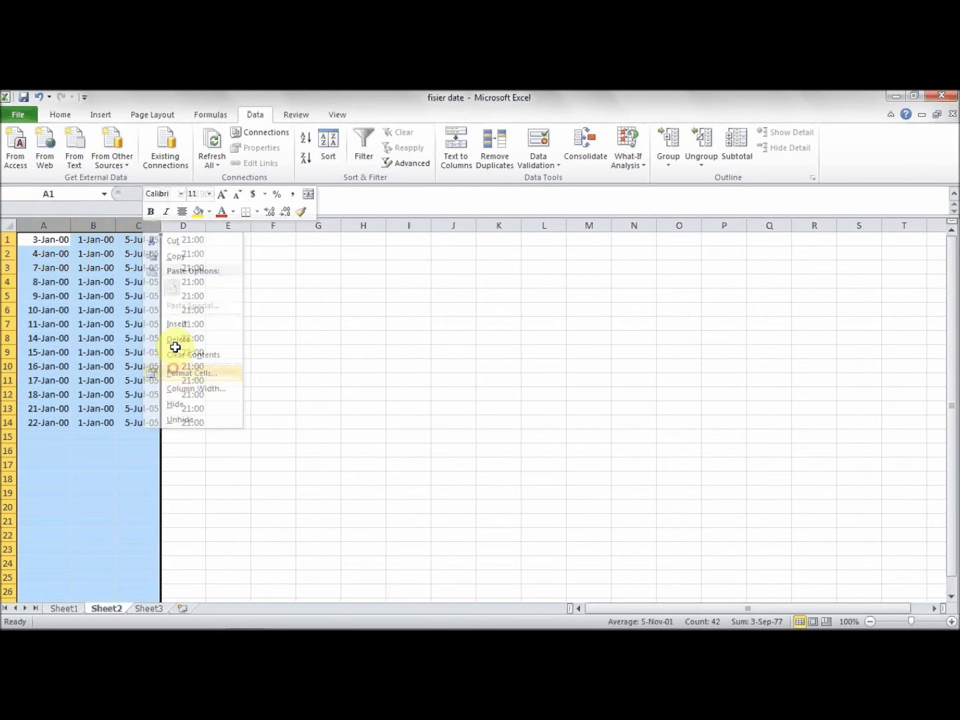
click(27, 269)
click(195, 295)
click(195, 296)
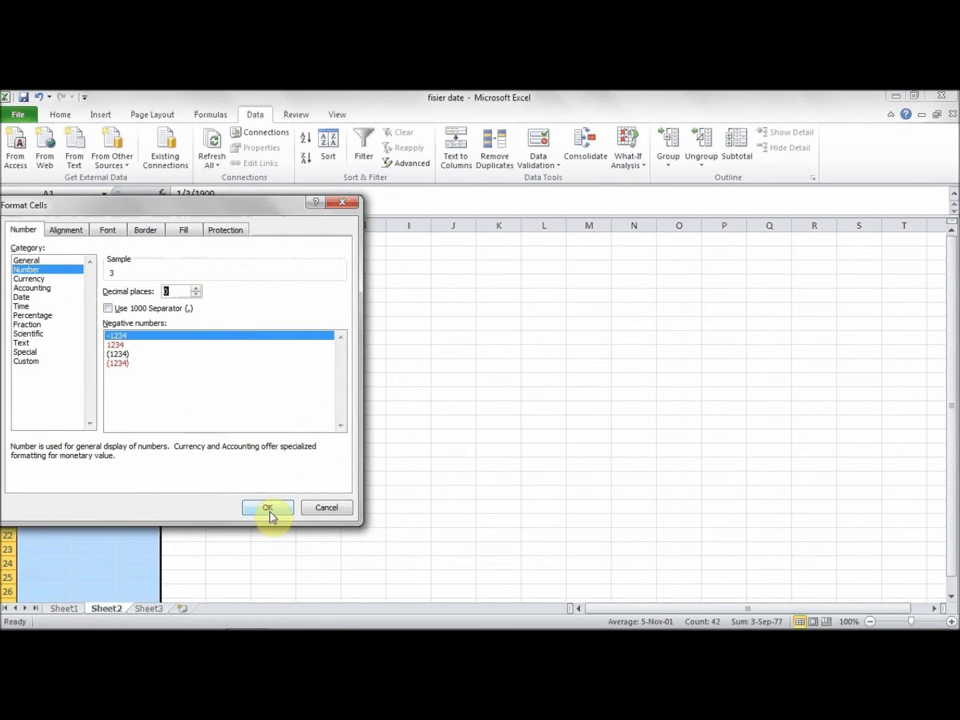
click(268, 509)
click(53, 239)
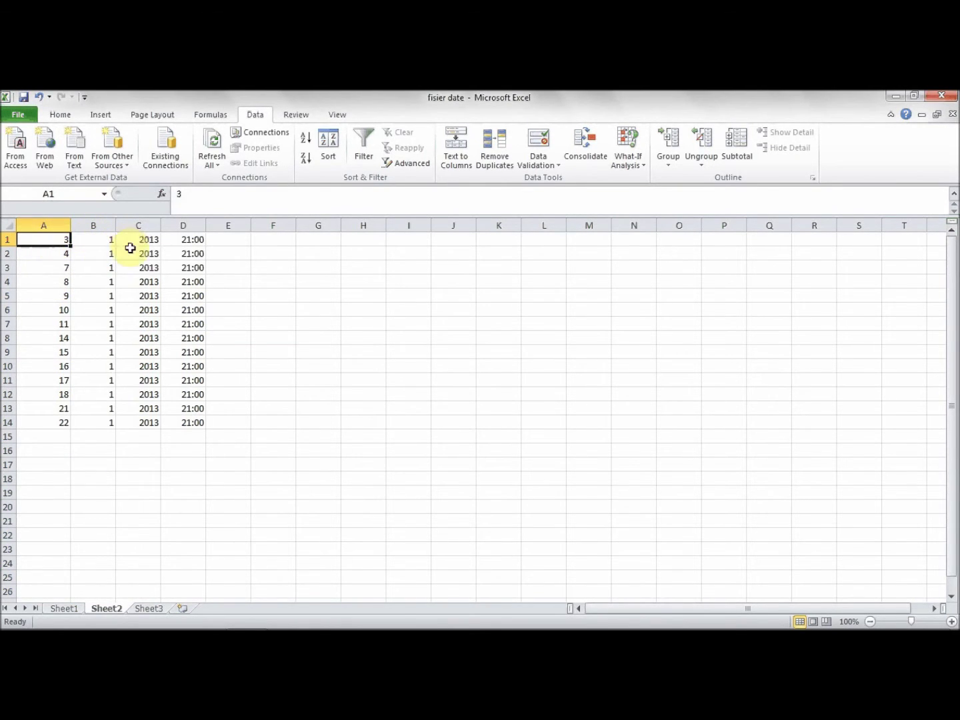
- Insert a blank column D and start a CONCATENATE formula in D1
click(184, 225)
right_click(184, 225)
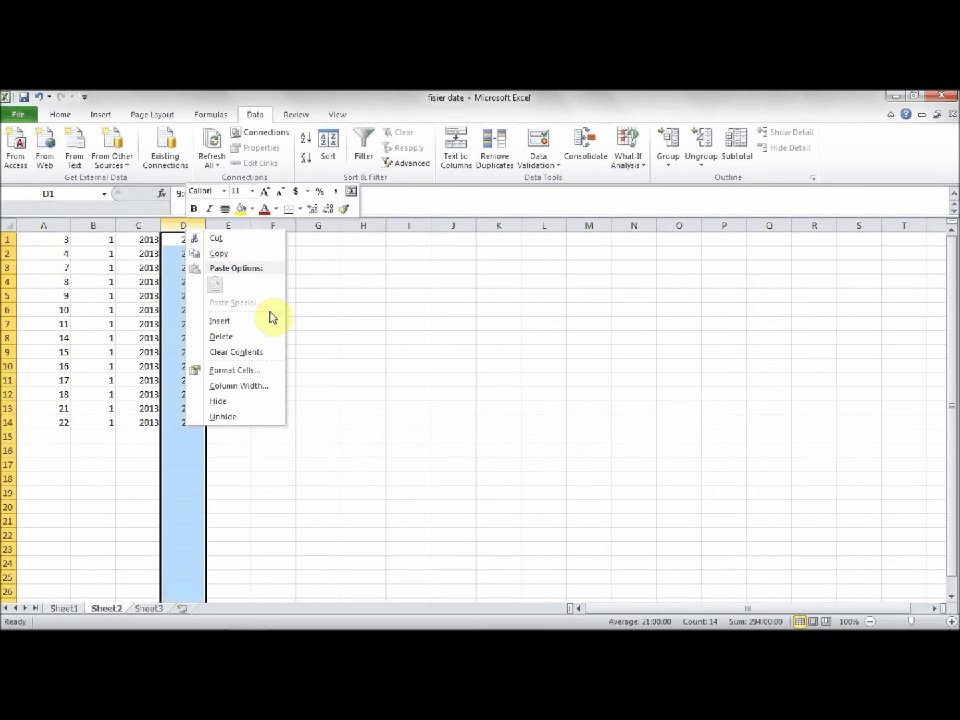
click(261, 316)
click(182, 240)
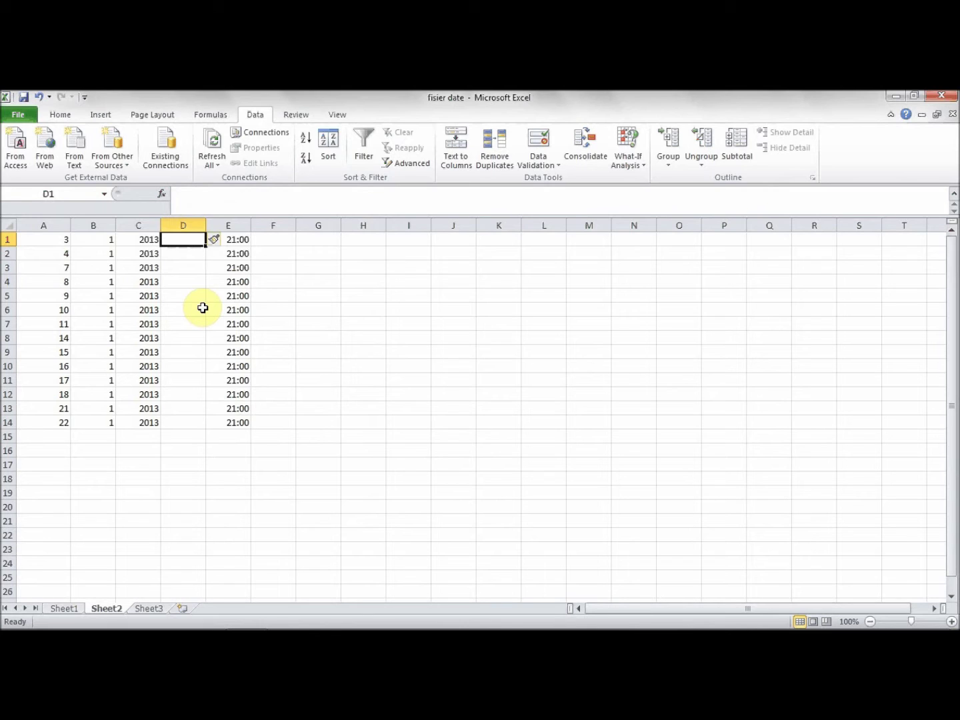
click(164, 193)
click(398, 437)
double_click(399, 437)
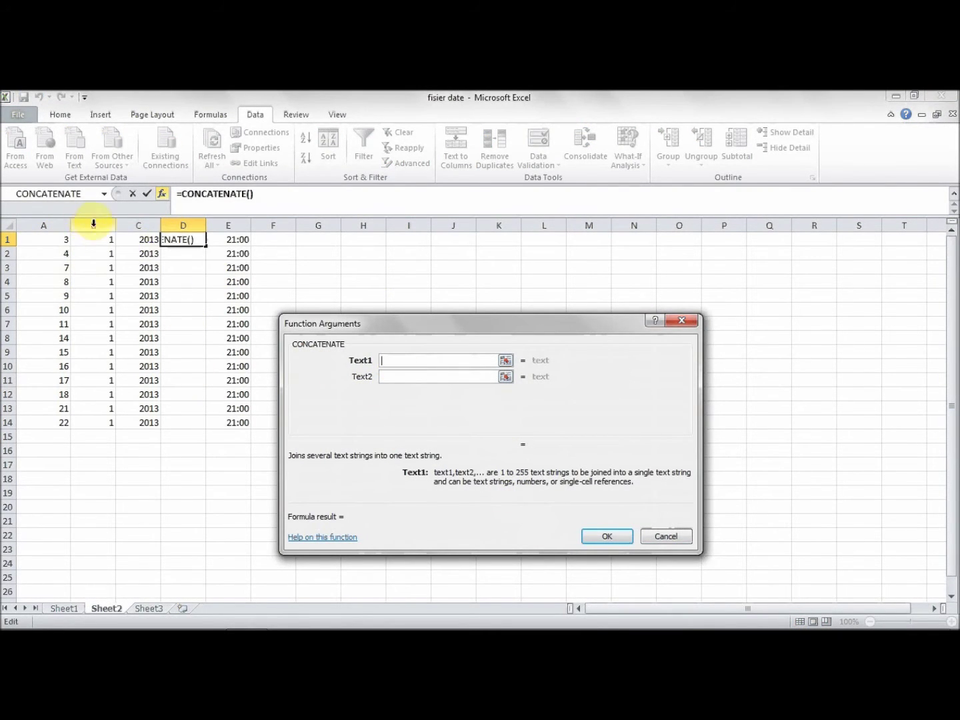
- Build =CONCATENATE(B1,"/",A1,"/",C1) in D1 so it shows 1/3/2013
click(104, 239)
click(401, 374)
click(401, 375)
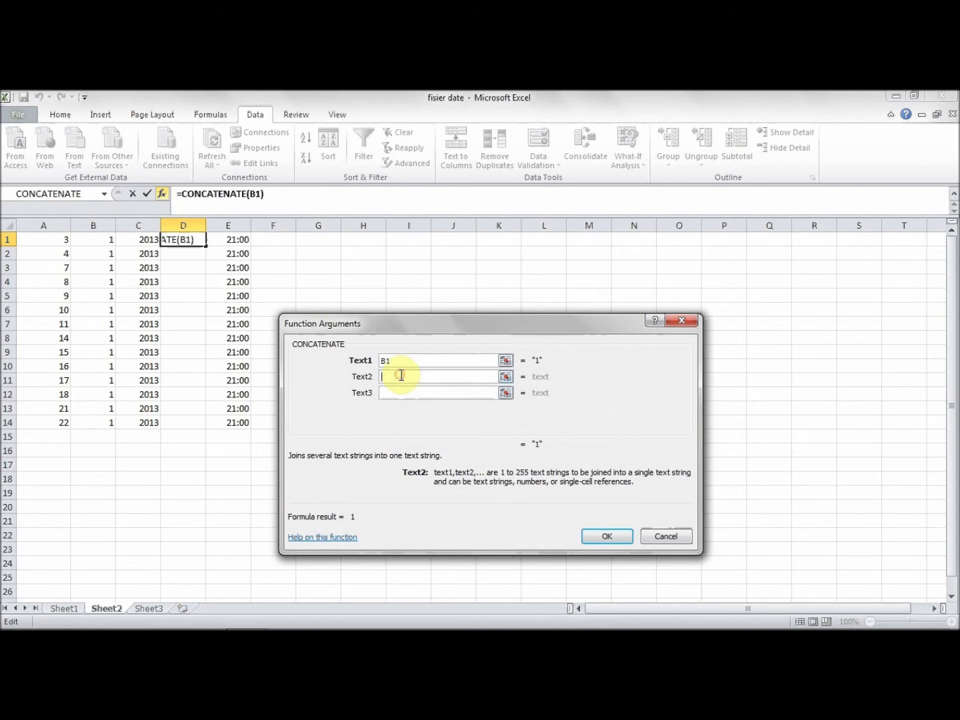
text(/)
click(396, 392)
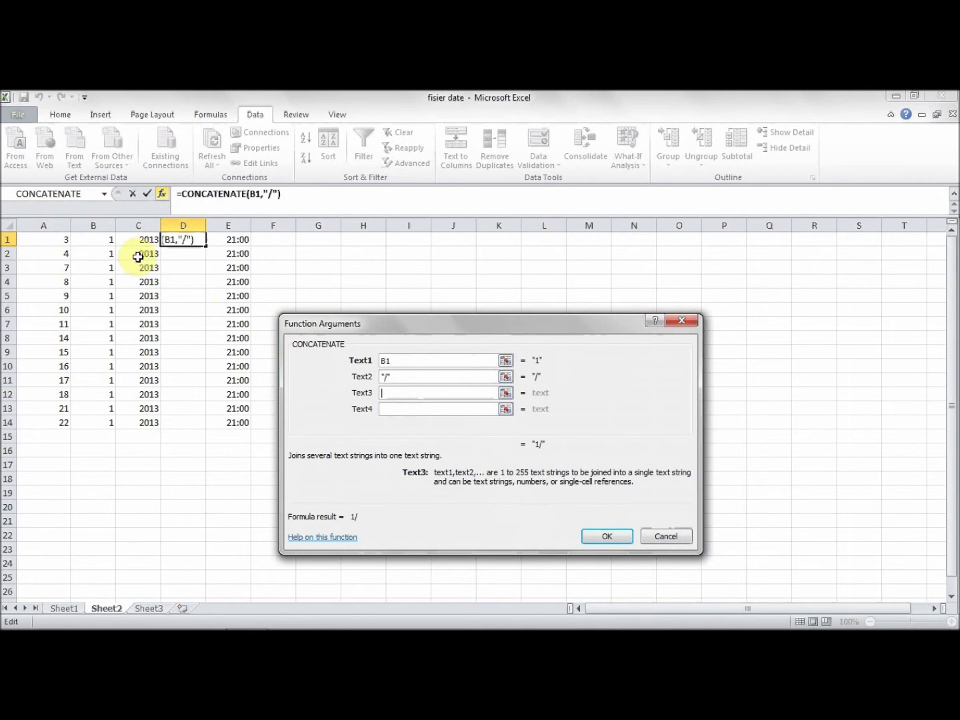
click(73, 239)
click(409, 413)
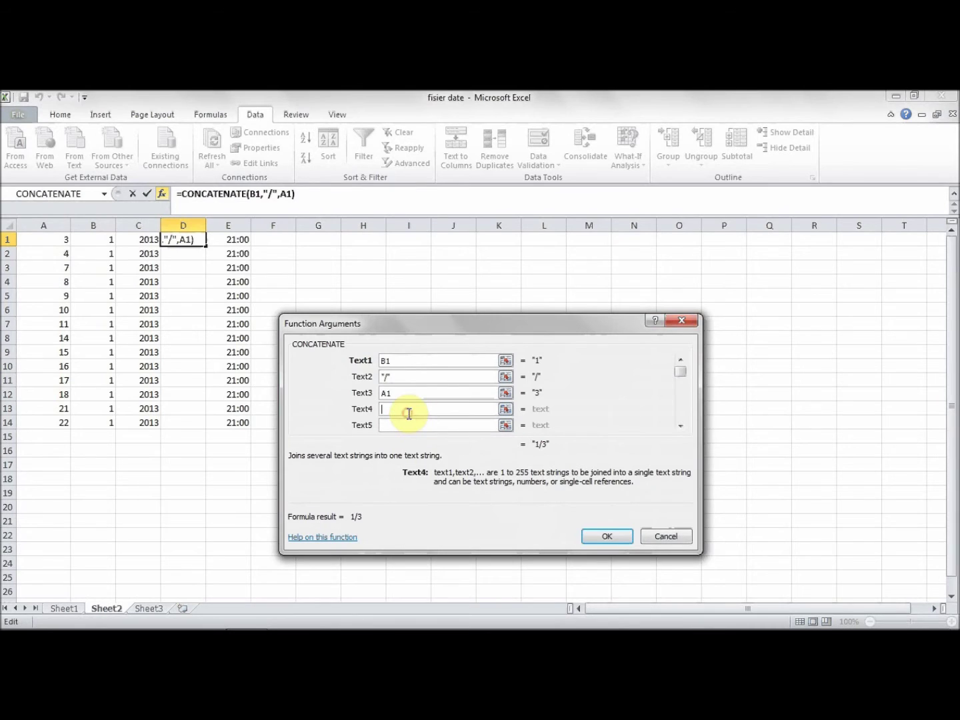
text(/)
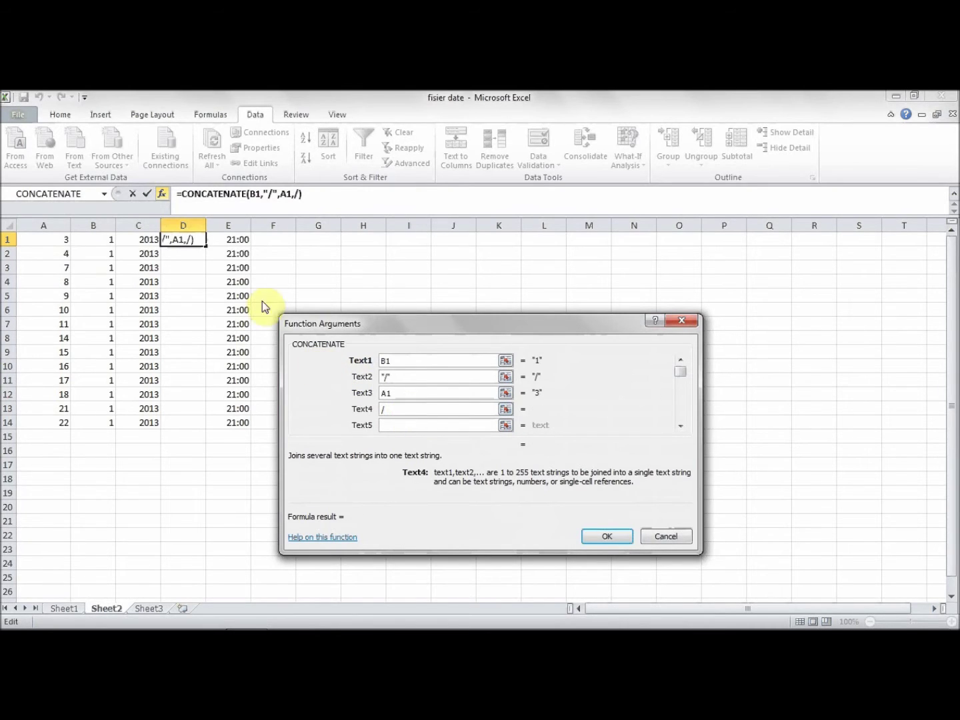
click(153, 237)
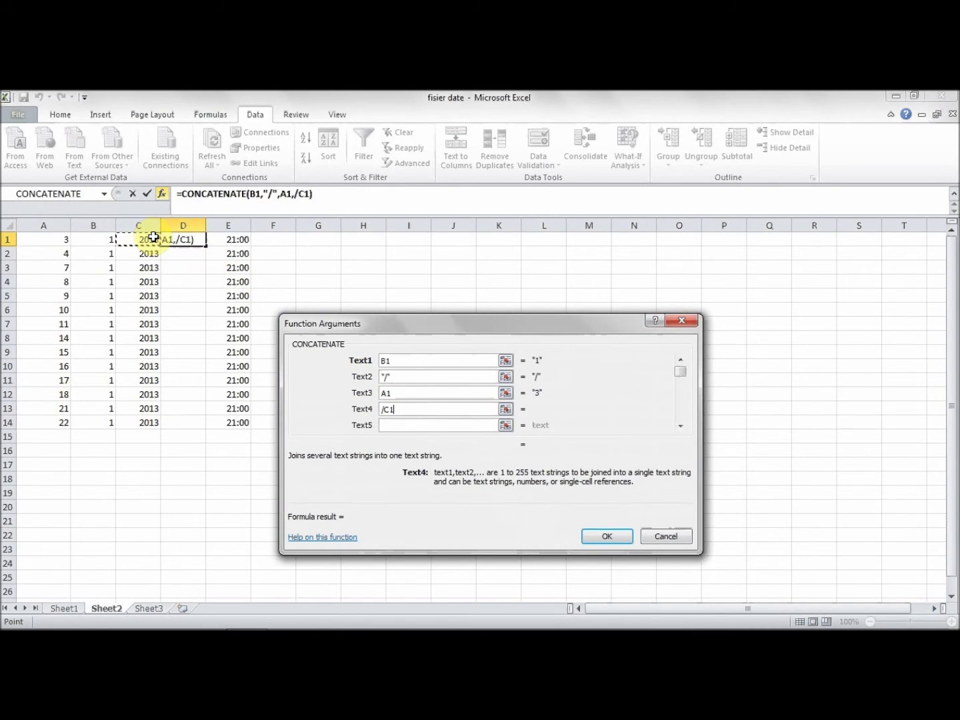
key(BackSpace)
key(BackSpace)
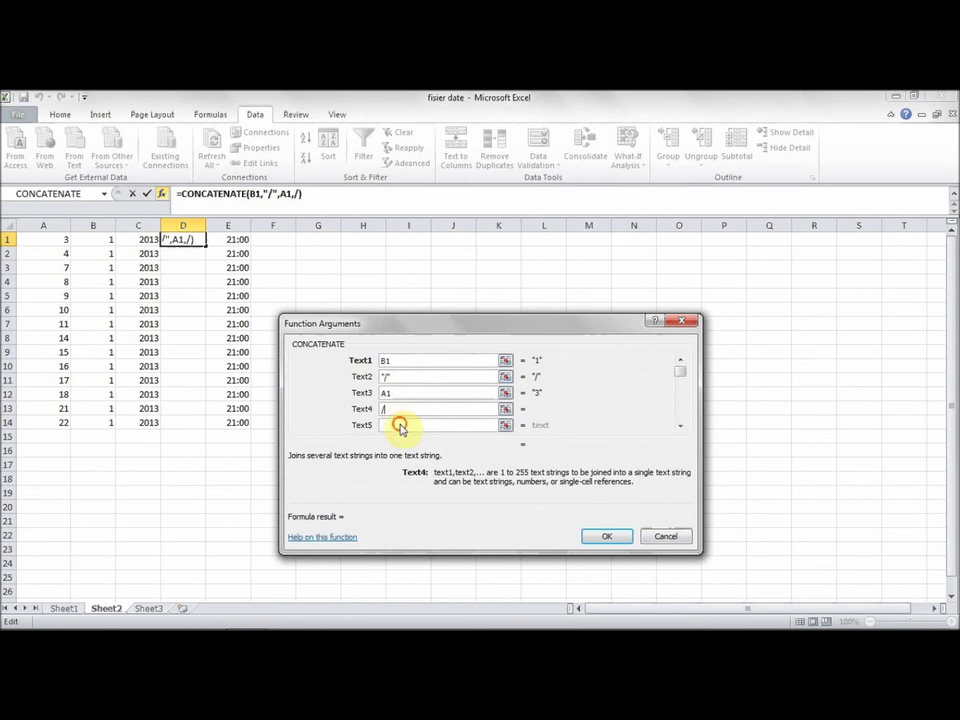
click(401, 424)
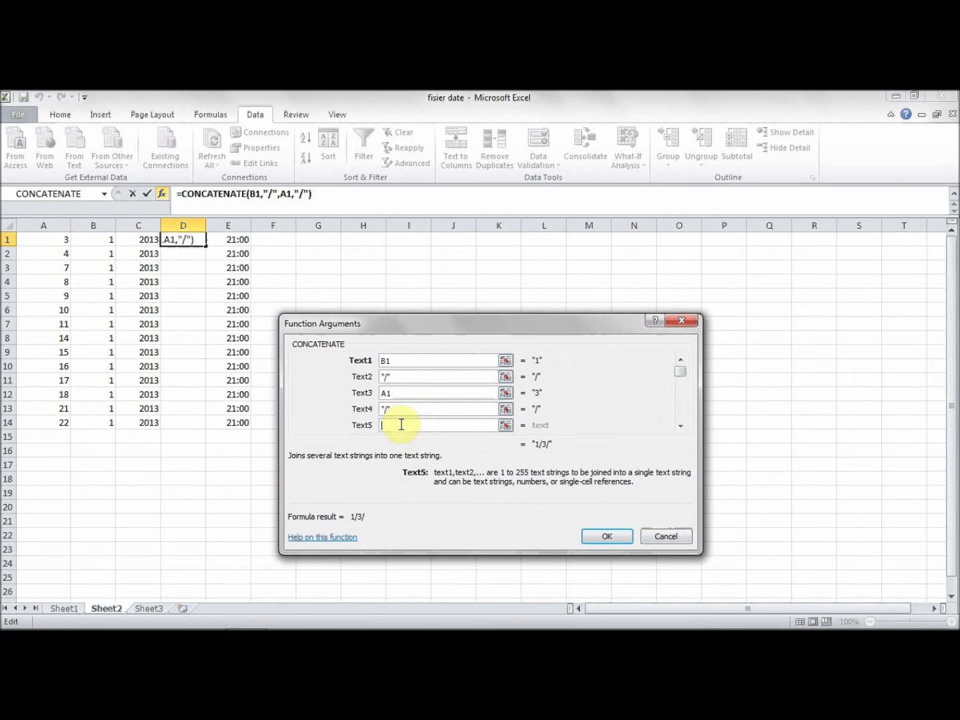
click(147, 240)
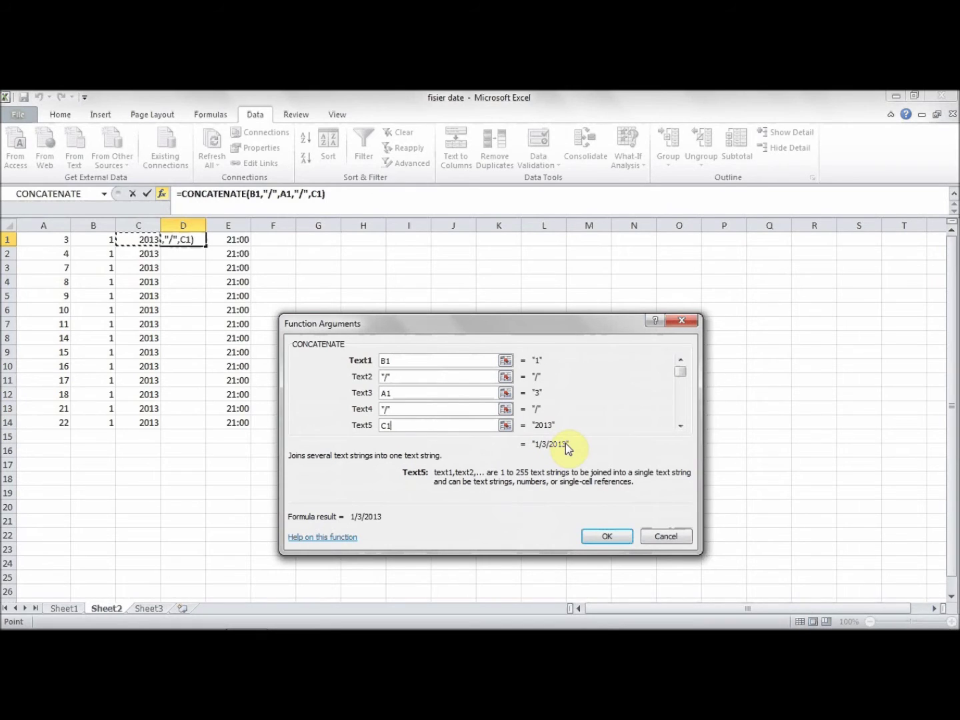
click(608, 536)
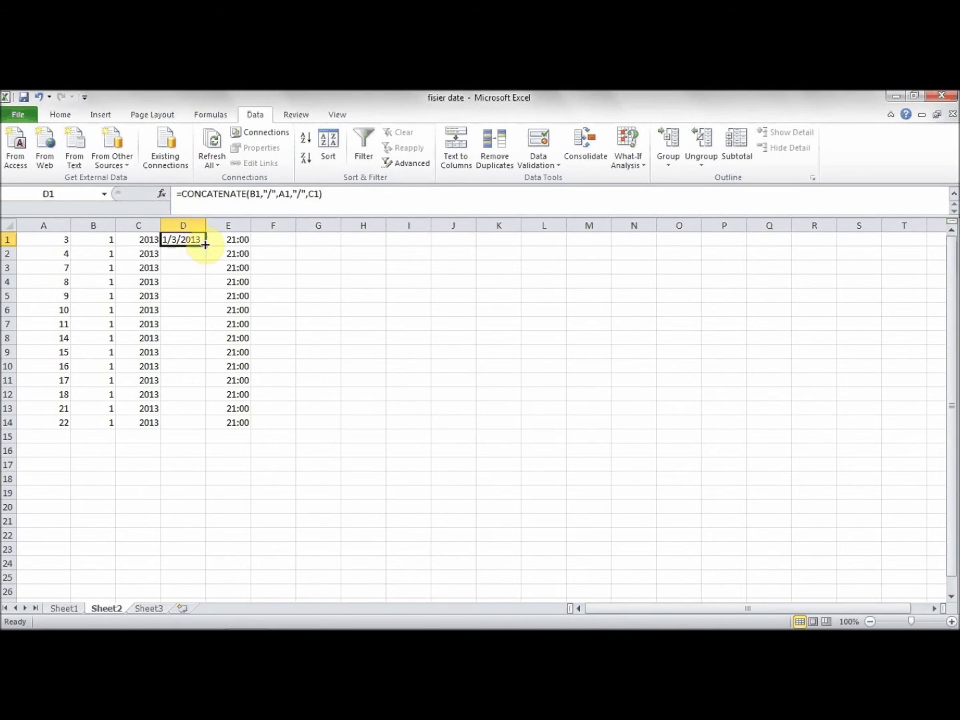
- Fill the CONCATENATE formula down from D1 to D14
drag(206, 243, 221, 429)
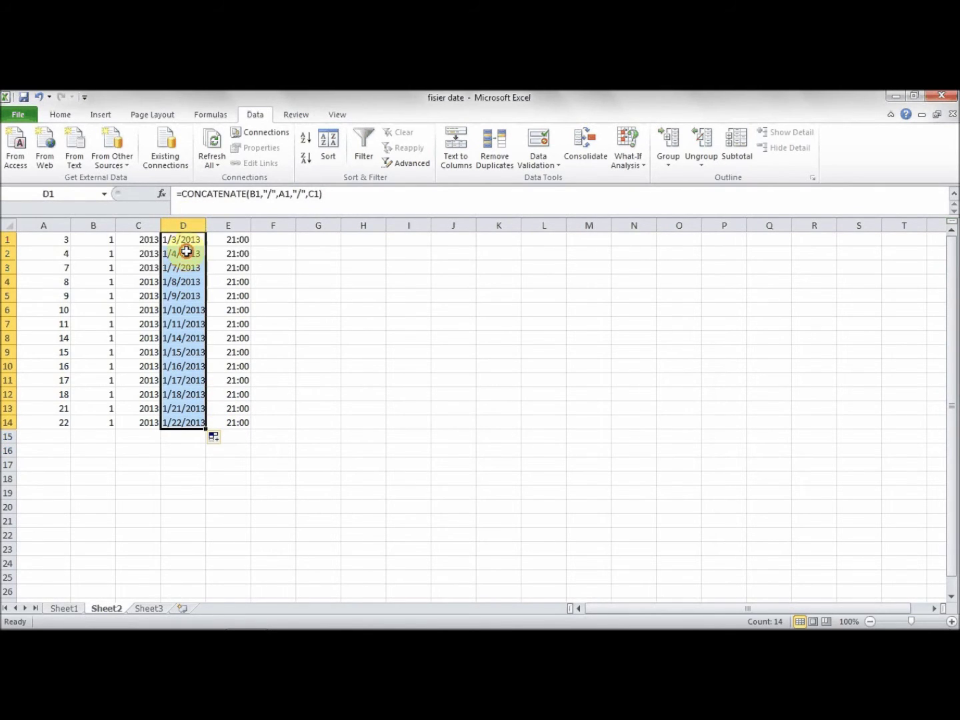
click(185, 249)
click(183, 237)
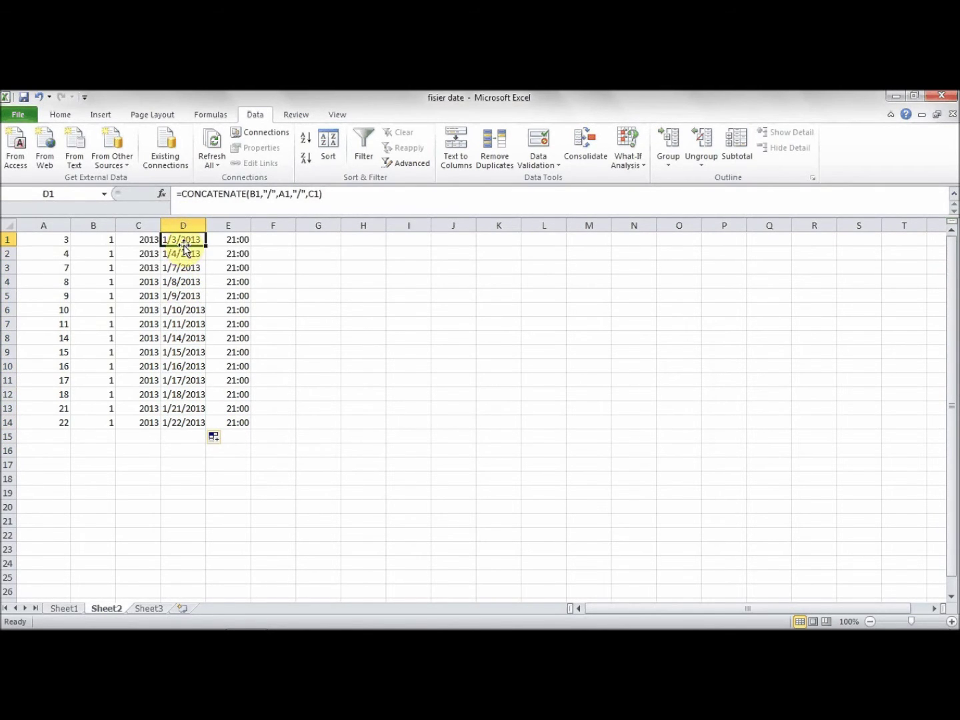
- Give column D a Date number format
click(183, 225)
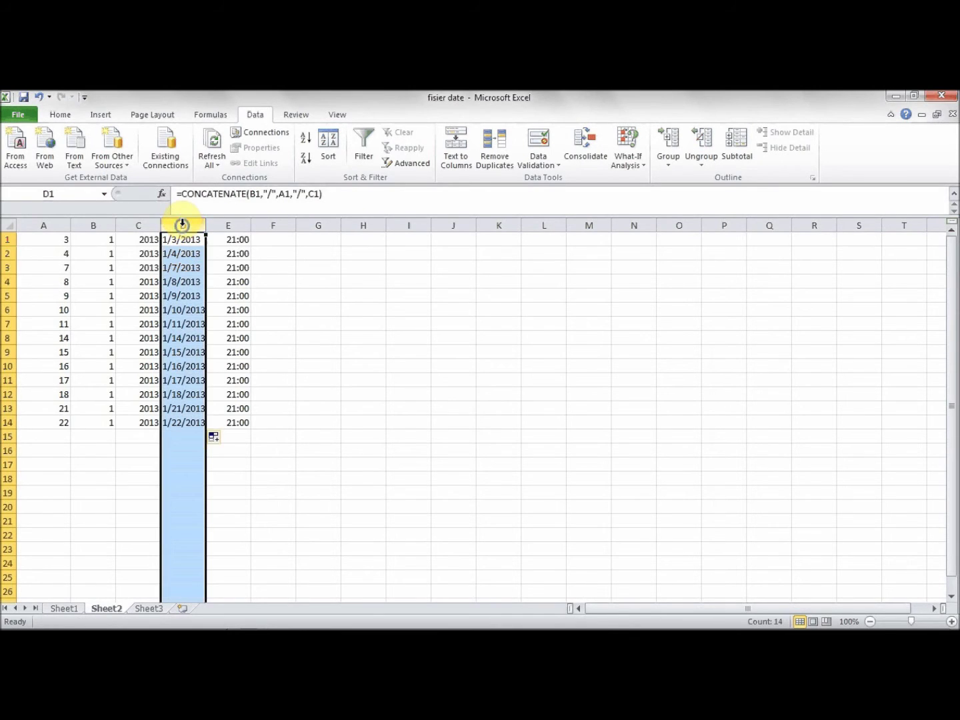
right_click(183, 226)
click(246, 368)
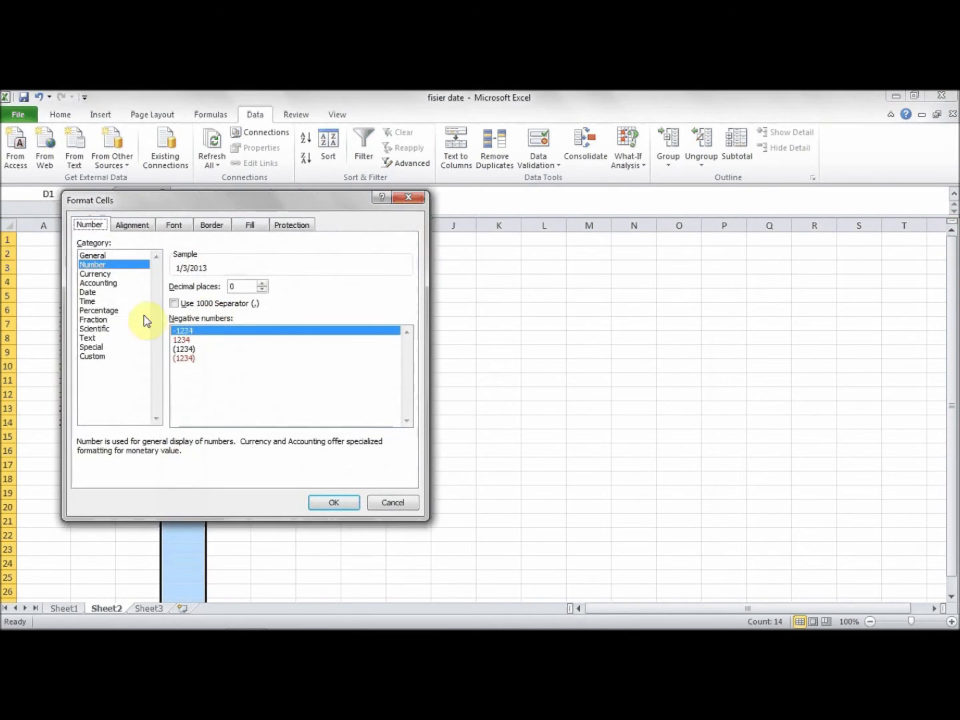
click(87, 292)
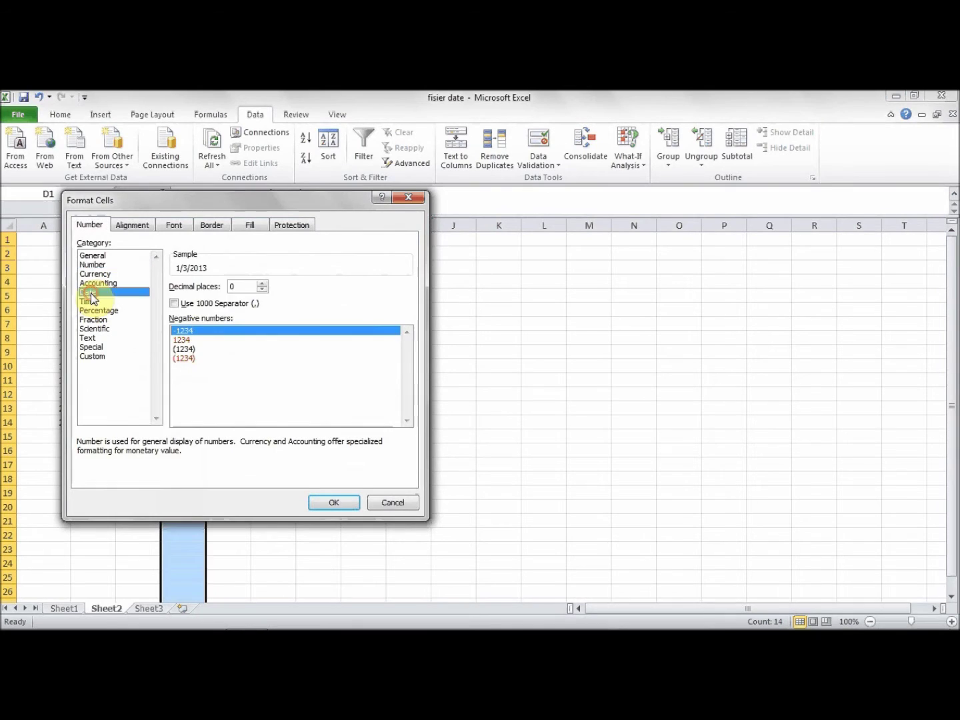
click(201, 351)
click(333, 501)
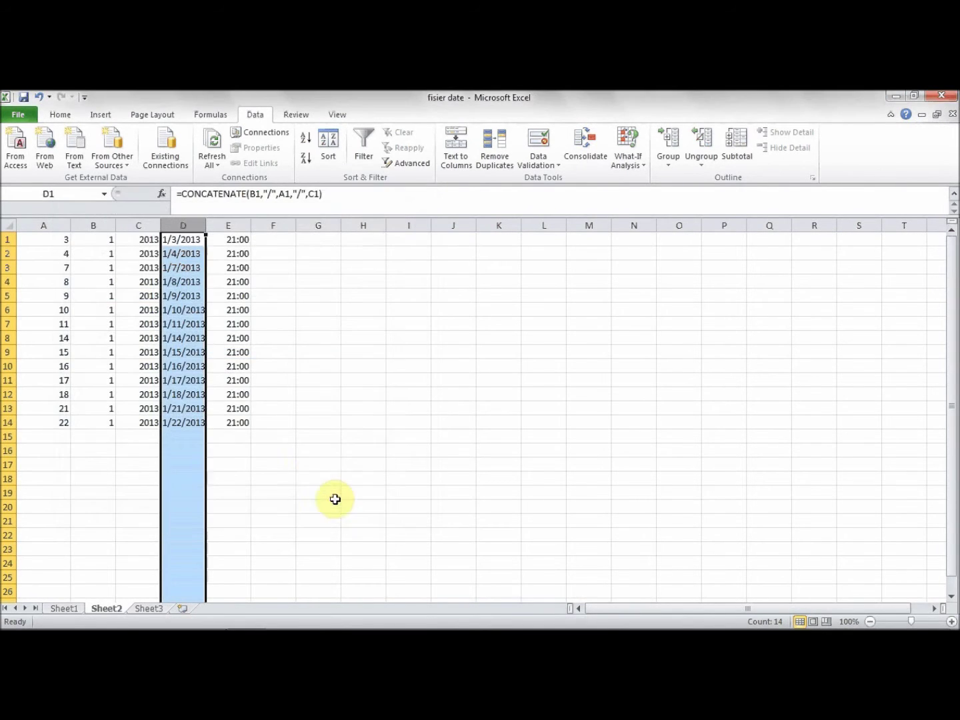
click(228, 225)
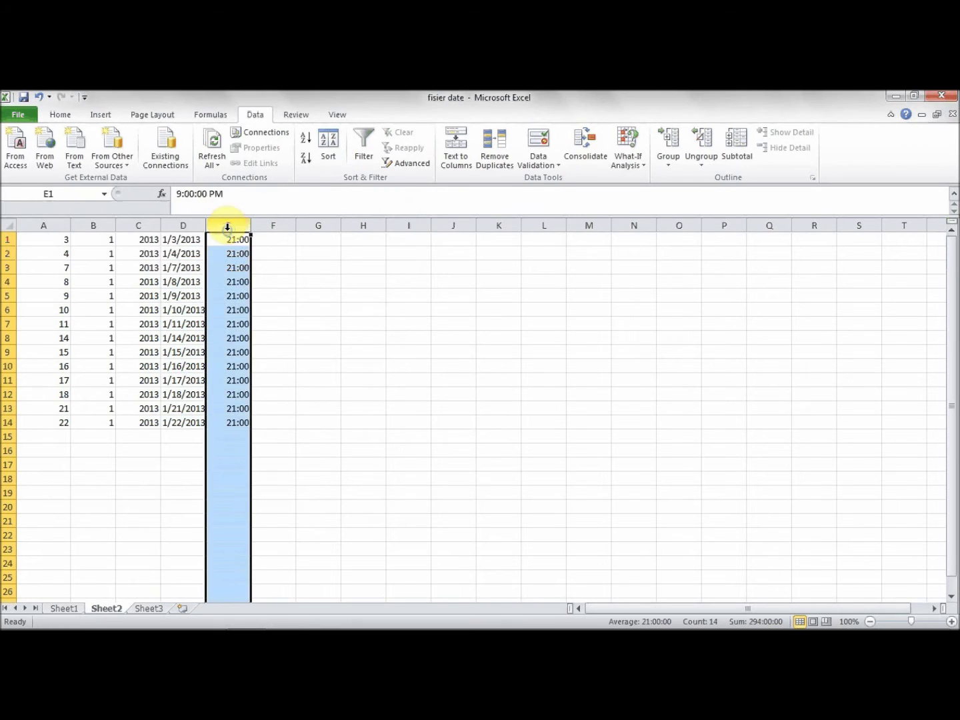
right_click(228, 227)
- Insert a blank column E and paste D1:D14 into it as values only
click(303, 324)
drag(193, 240, 200, 422)
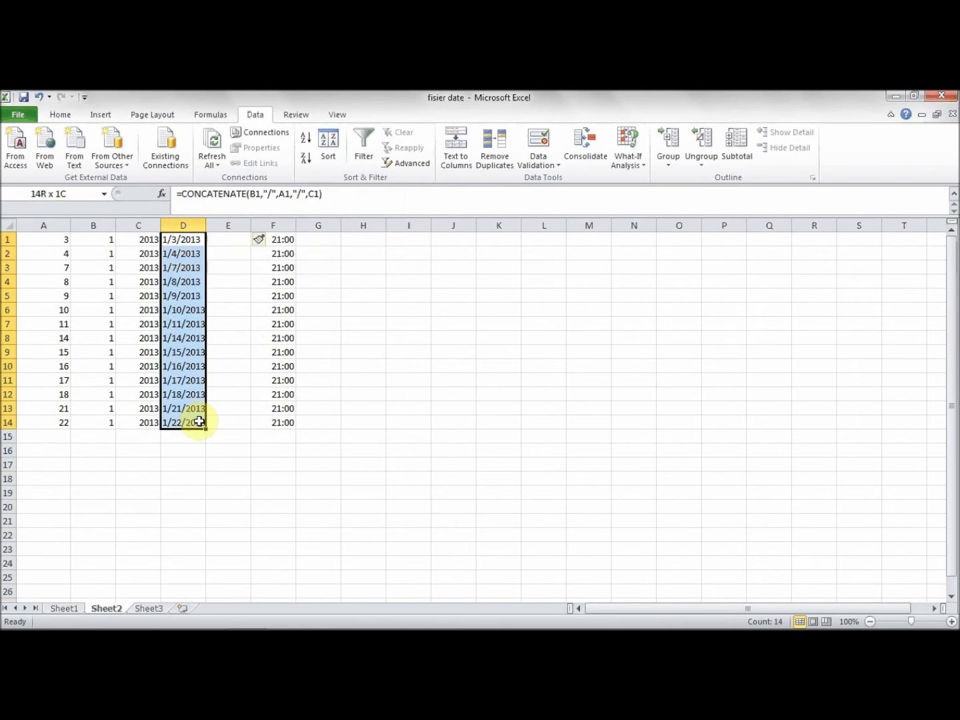
right_click(181, 399)
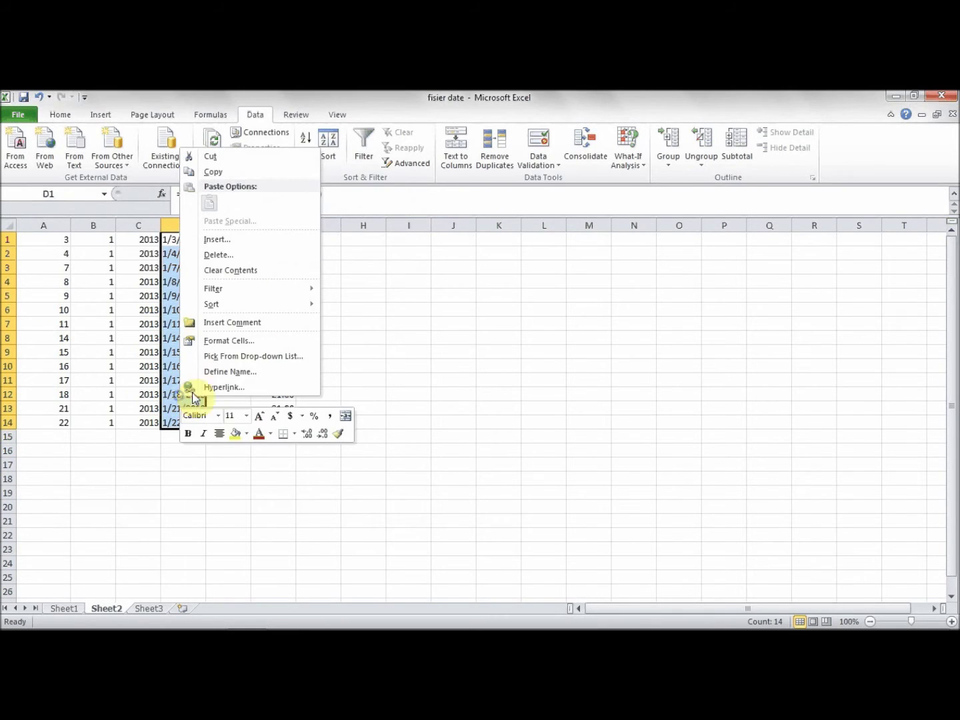
click(238, 171)
click(223, 239)
right_click(225, 239)
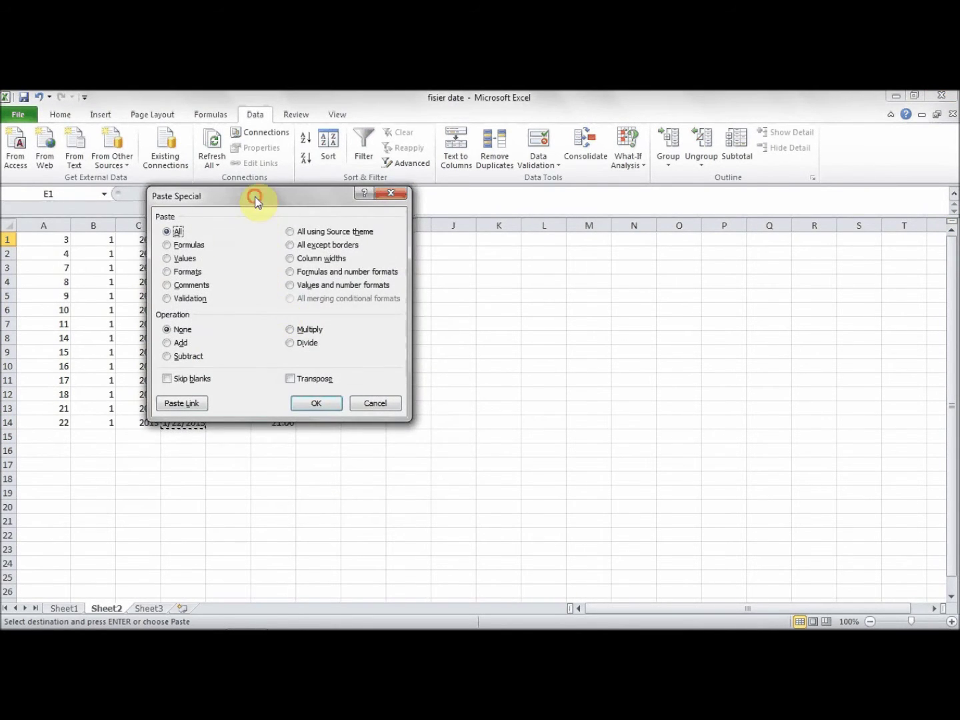
drag(253, 197, 489, 238)
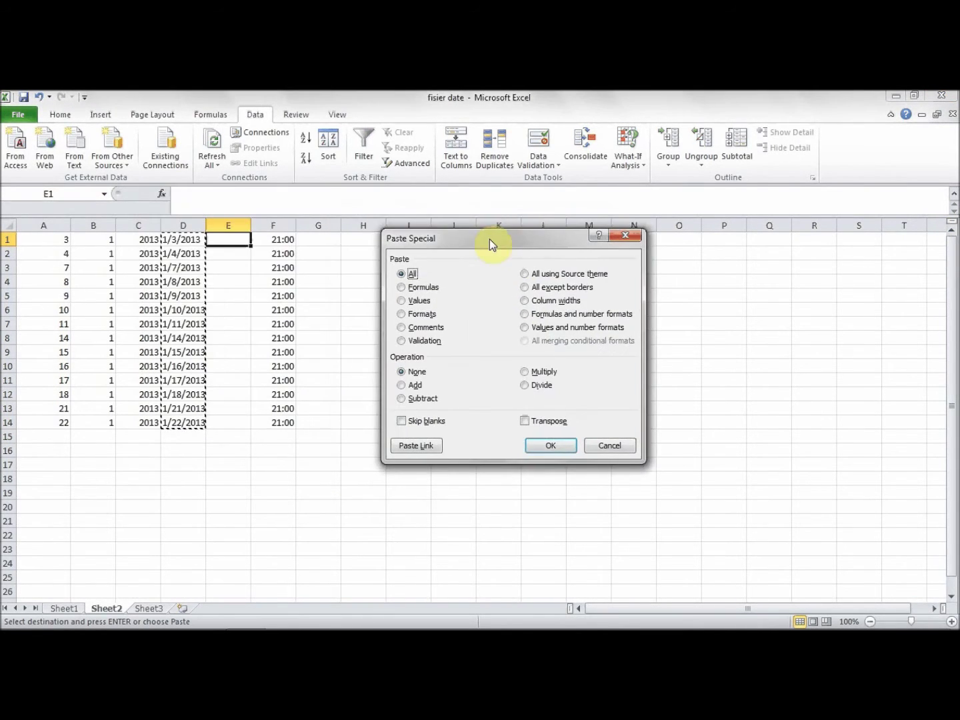
click(401, 300)
click(550, 446)
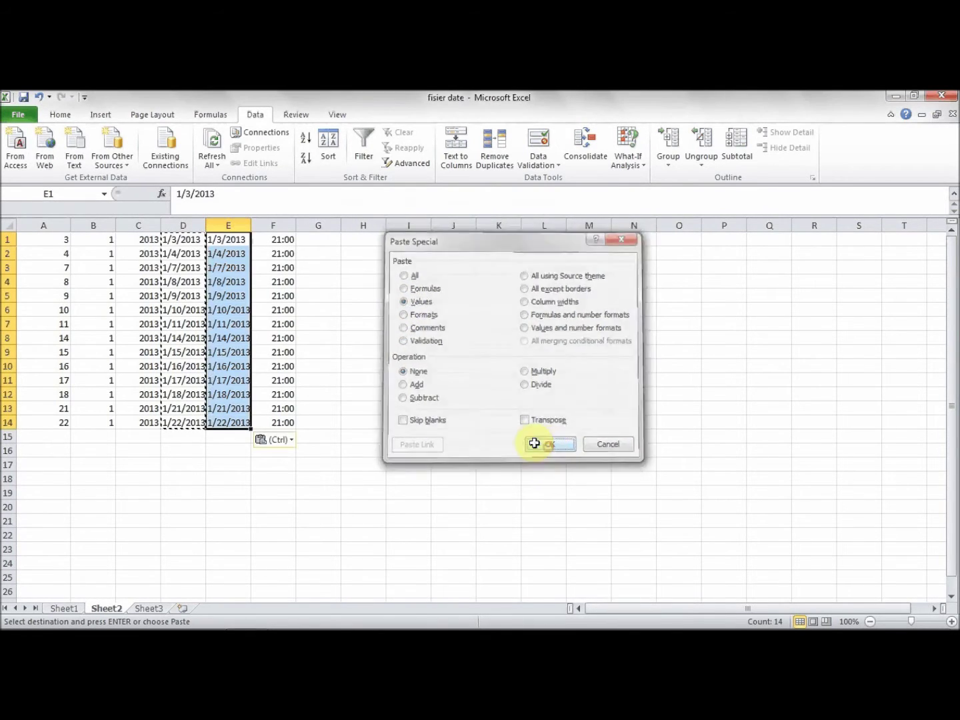
- Confirm D1 keeps the formula while E1 holds a plain date value
click(187, 242)
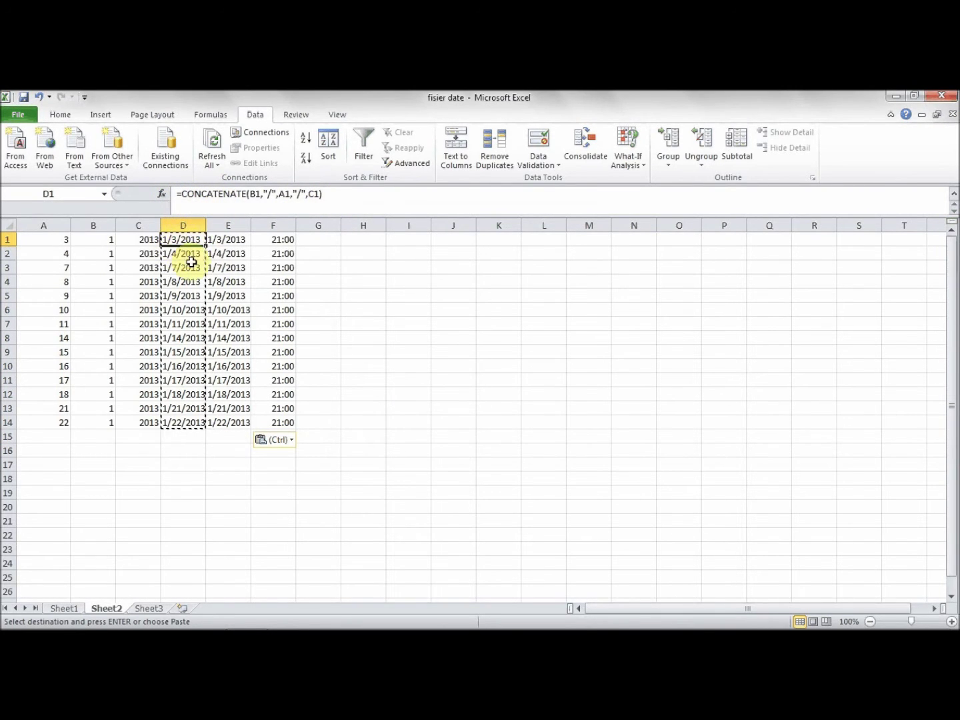
click(230, 242)
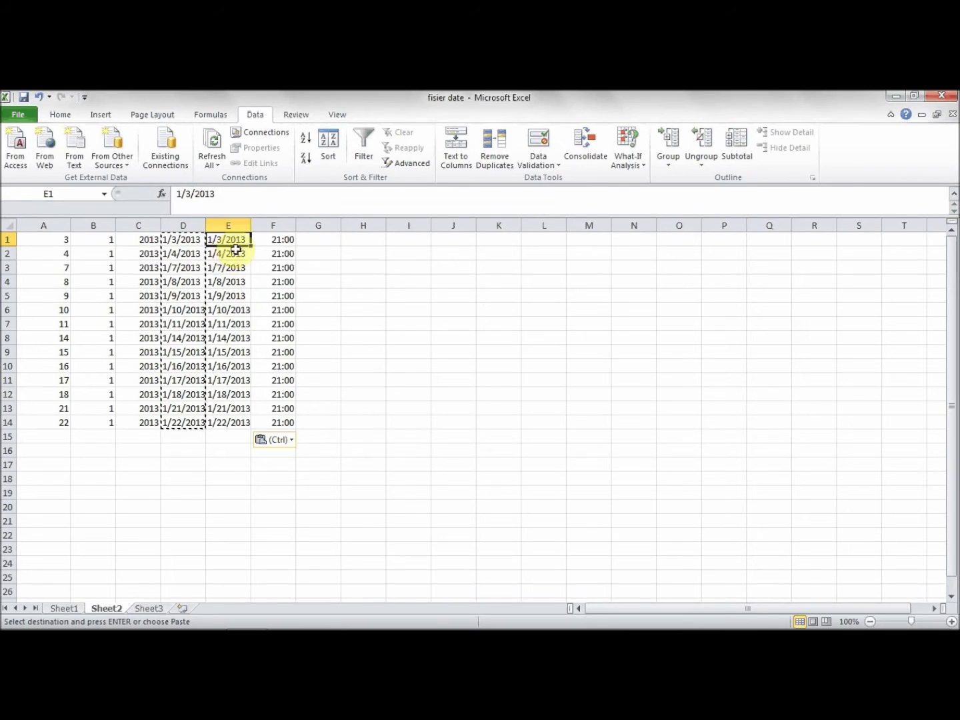
click(230, 226)
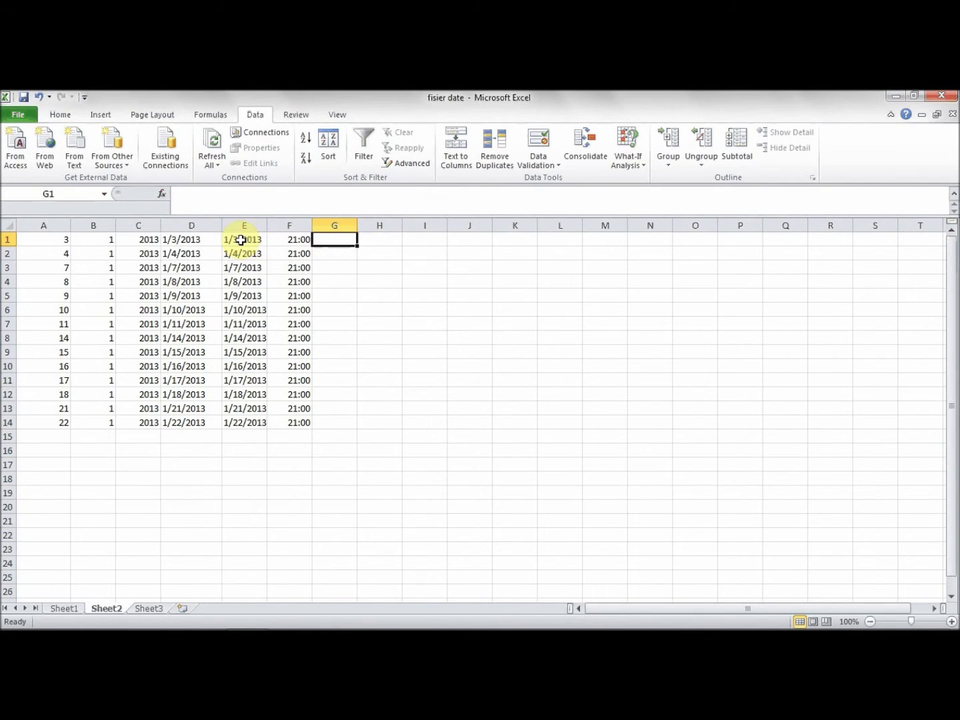
click(237, 242)
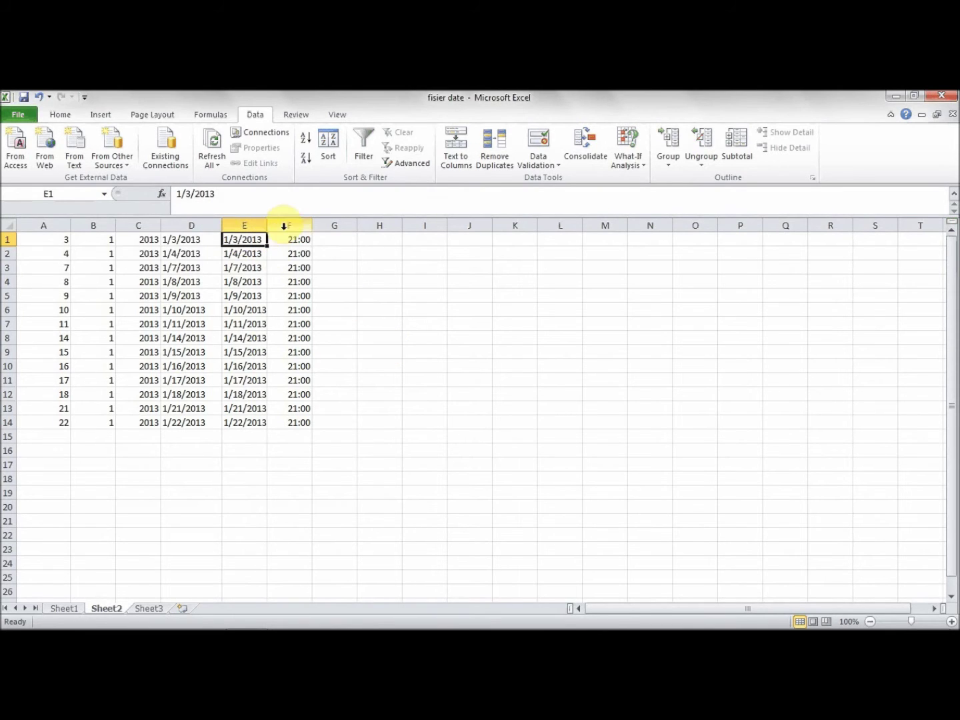
- Enter =E1+F1 in G1 to add the date in E1 to the time in F1
click(319, 238)
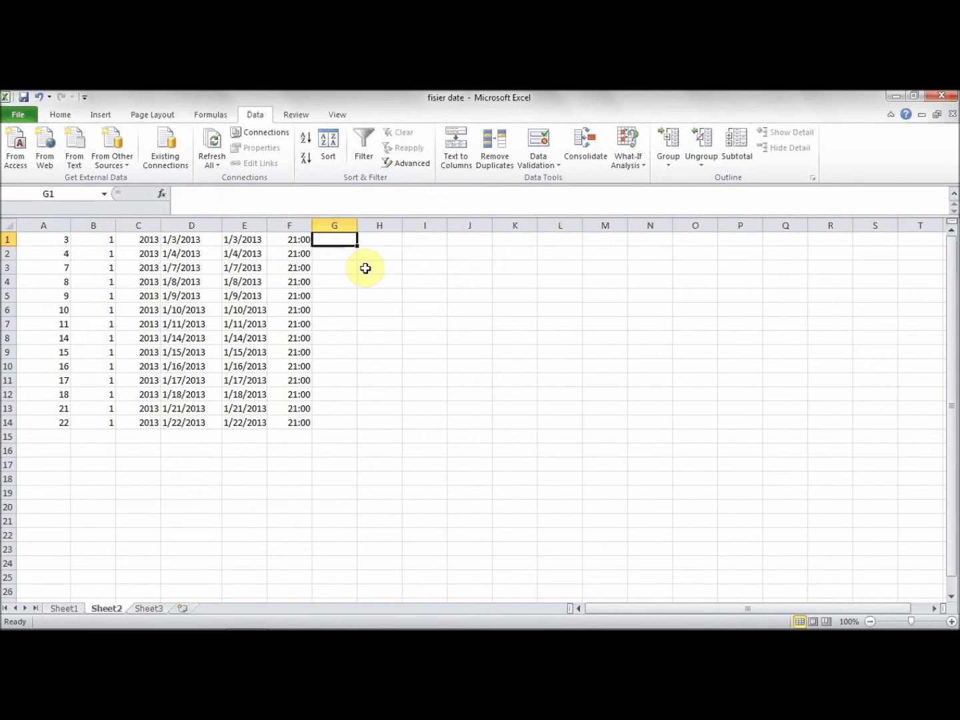
text(=)
click(232, 239)
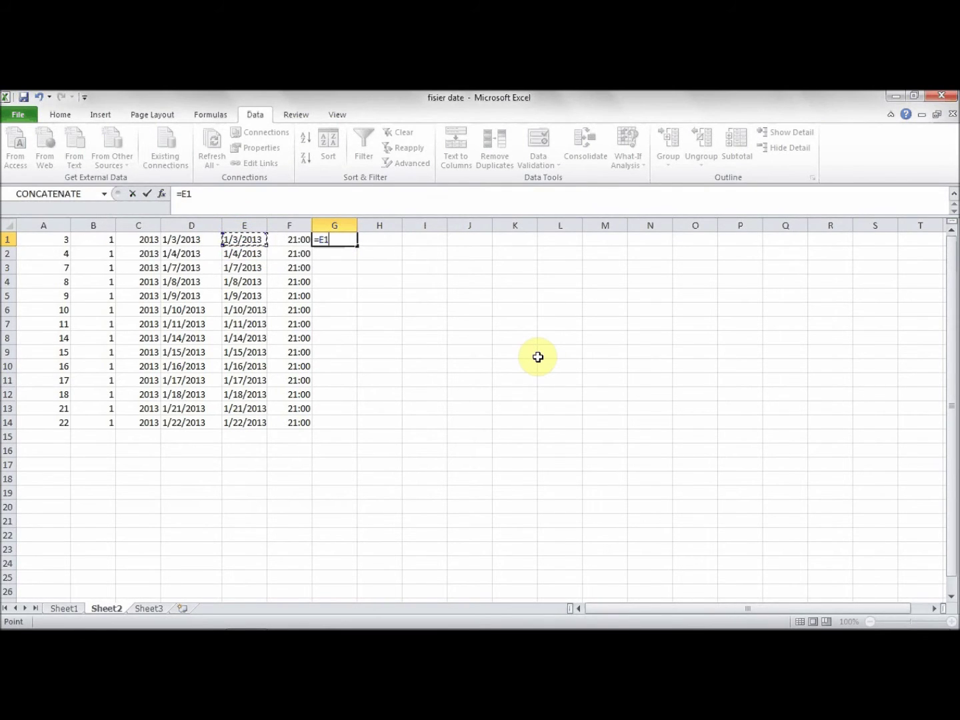
click(283, 241)
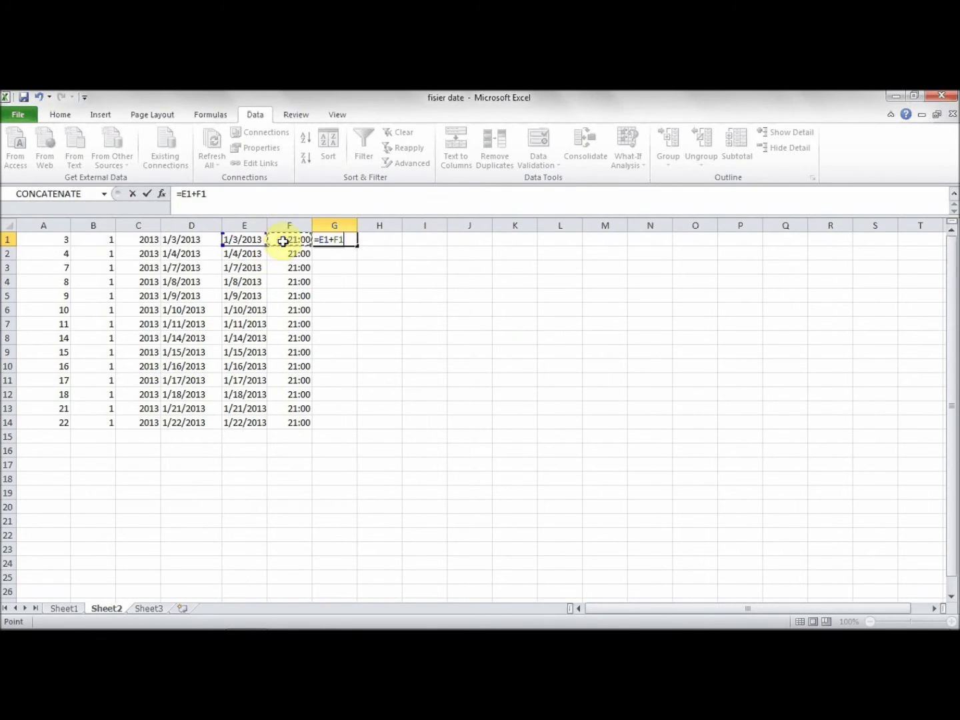
key(Return)
click(328, 238)
- Format column F with the 24-hour 13:30 time format
click(289, 238)
click(290, 225)
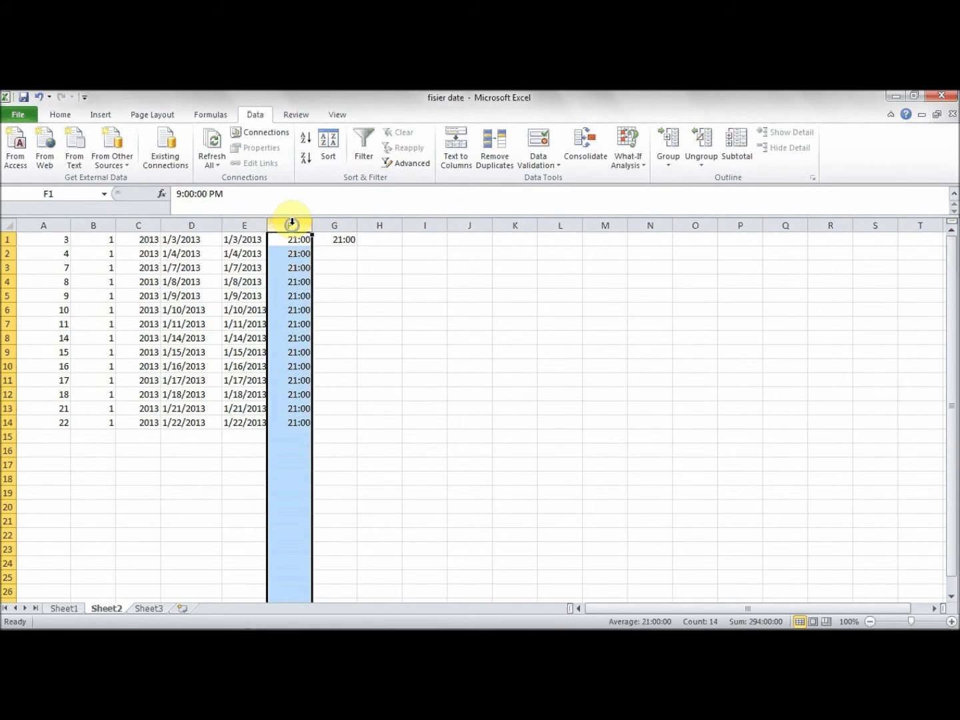
right_click(293, 225)
click(346, 369)
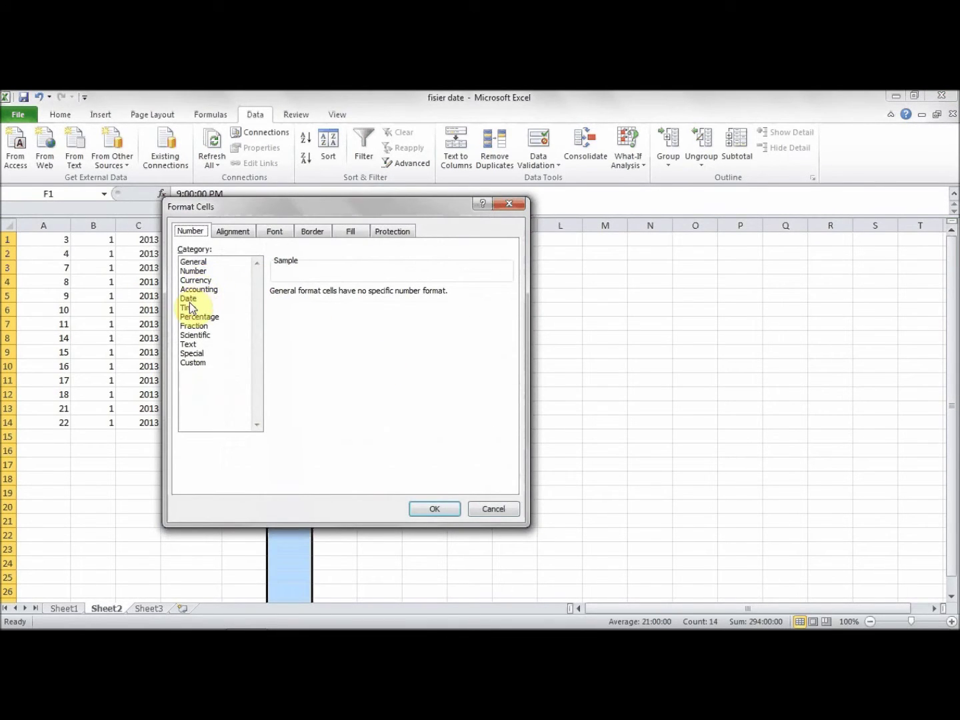
click(188, 308)
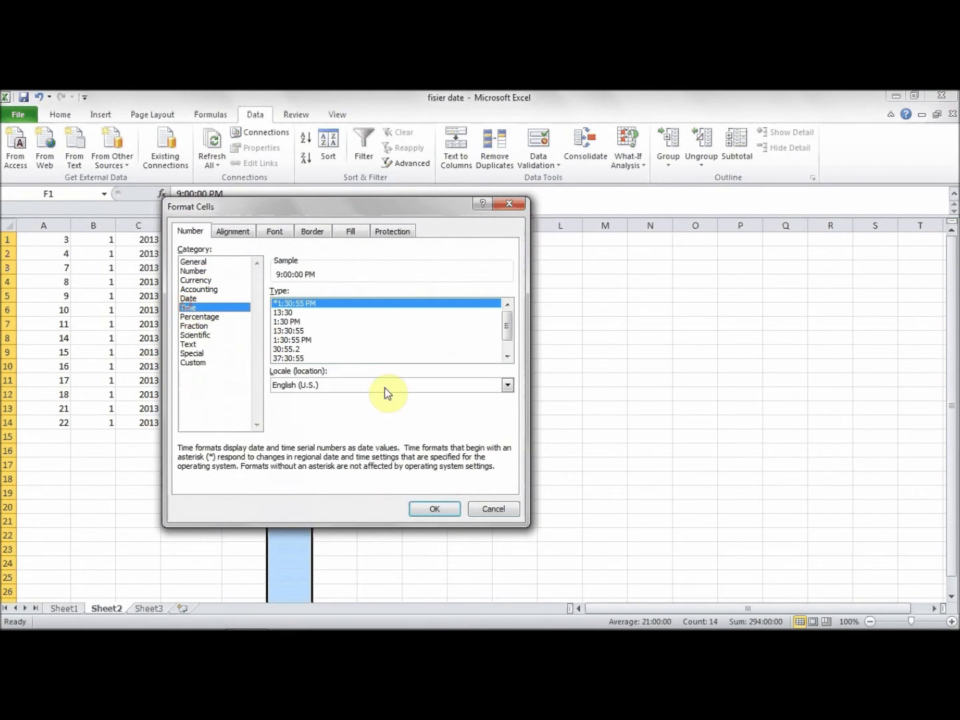
click(286, 313)
click(433, 509)
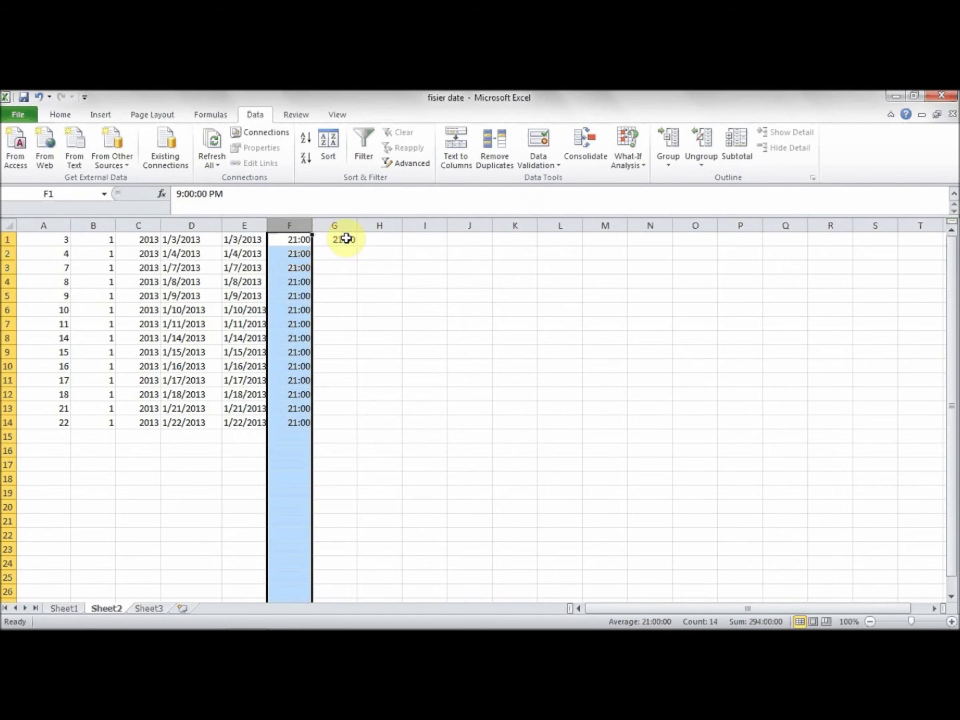
click(343, 238)
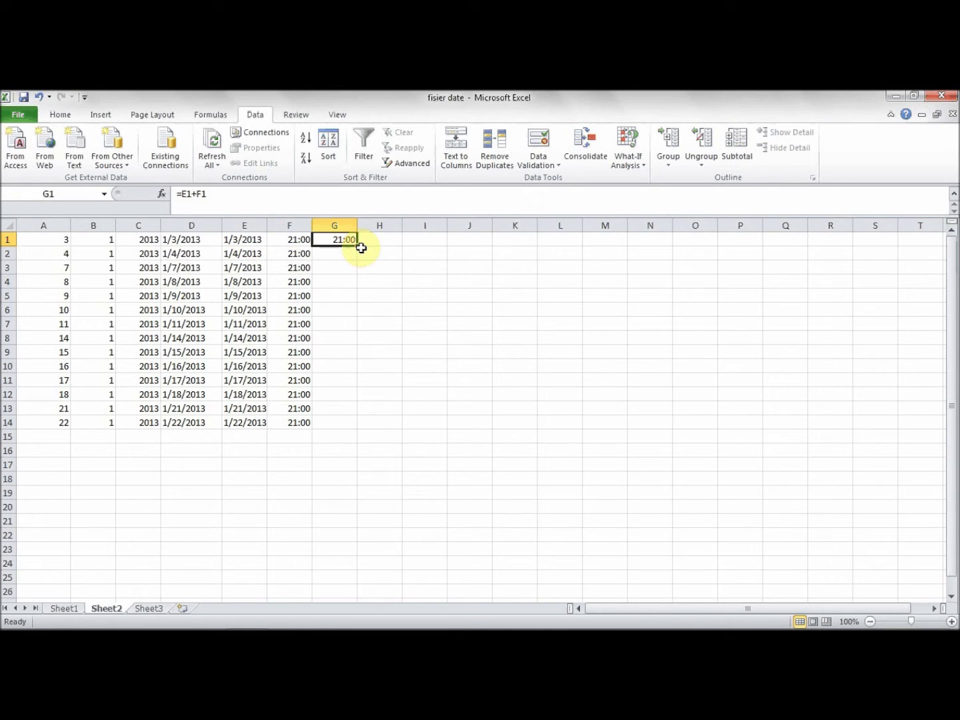
click(335, 225)
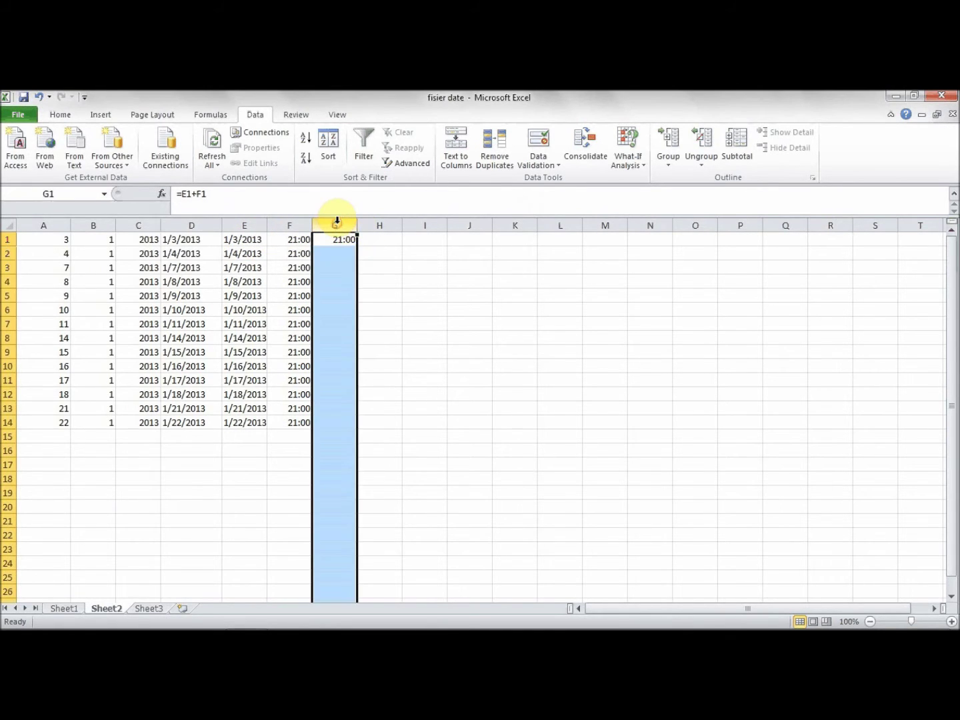
- Format column G as 3/14/01 13:30 date-time and autofit the column width
right_click(336, 224)
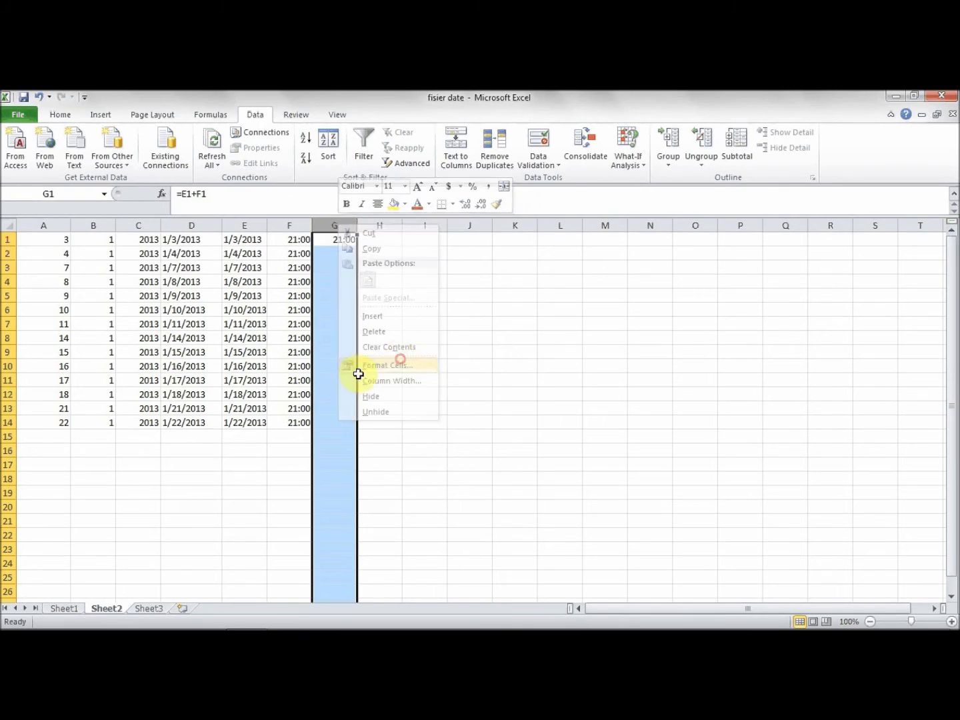
click(402, 363)
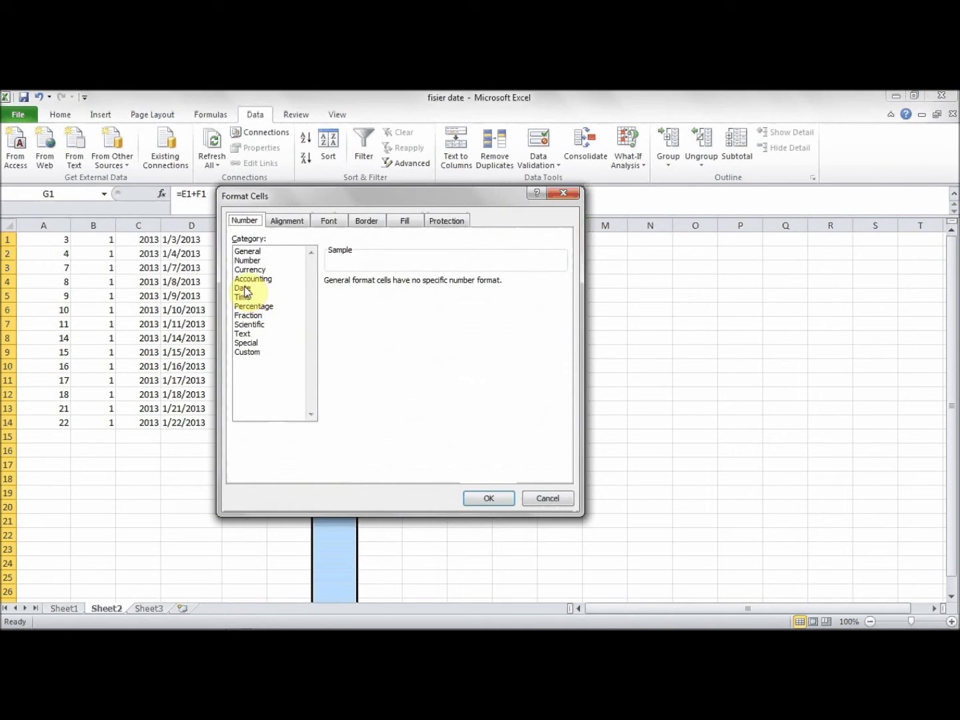
click(245, 288)
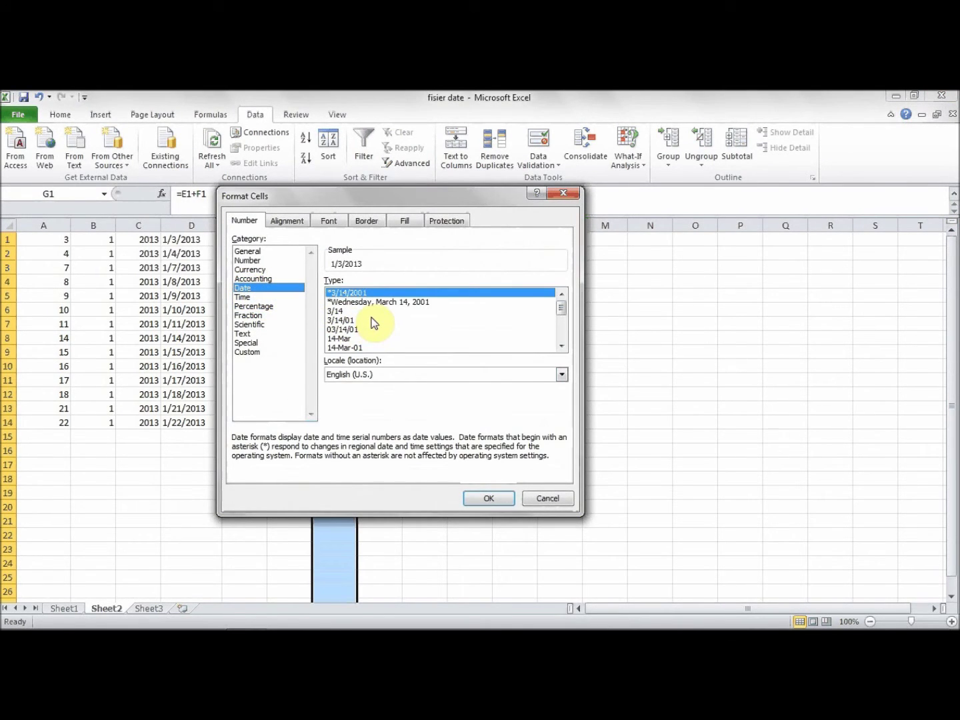
drag(560, 308, 563, 327)
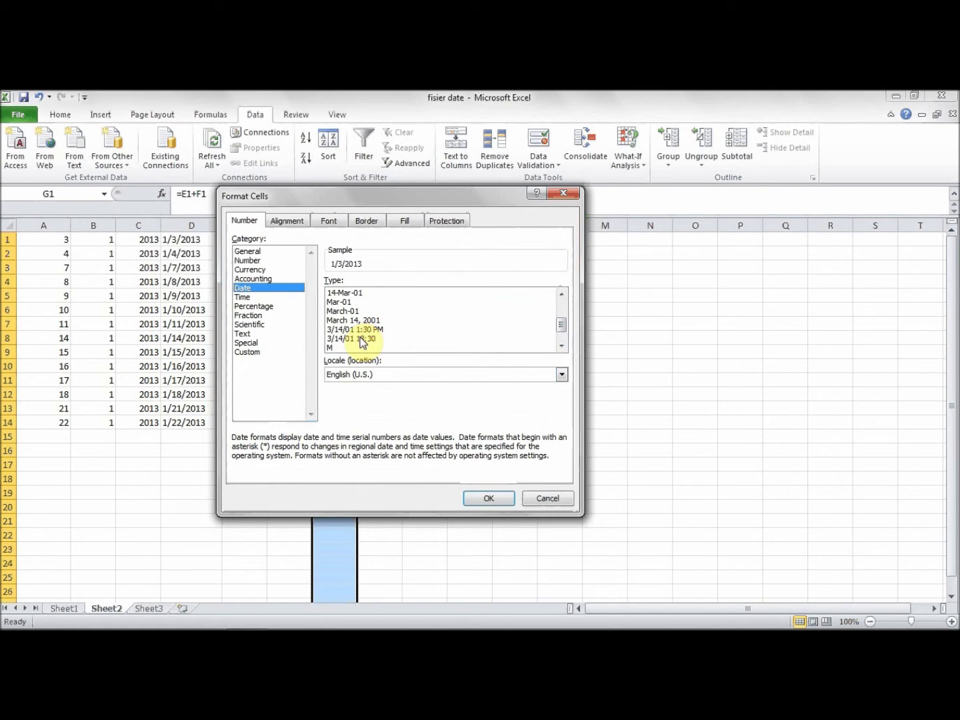
click(356, 345)
click(490, 499)
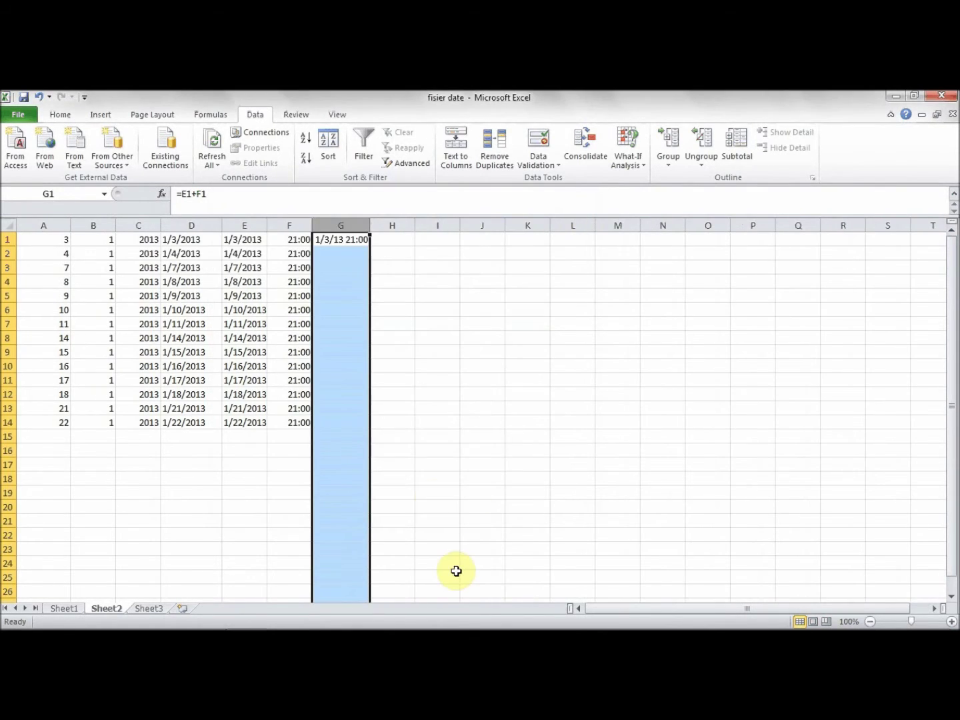
click(344, 287)
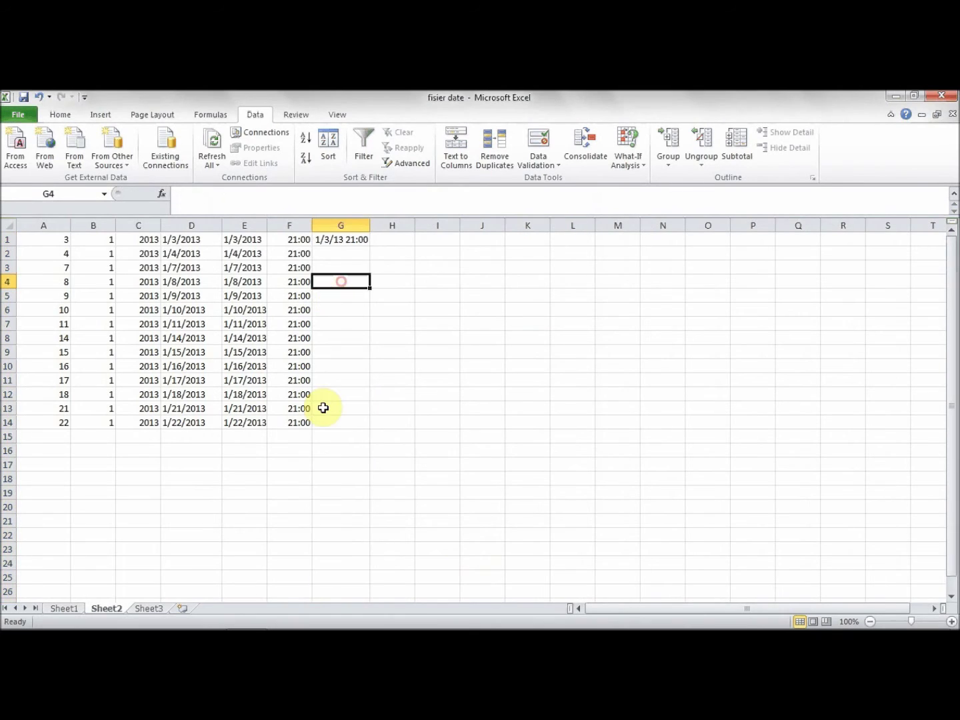
double_click(371, 221)
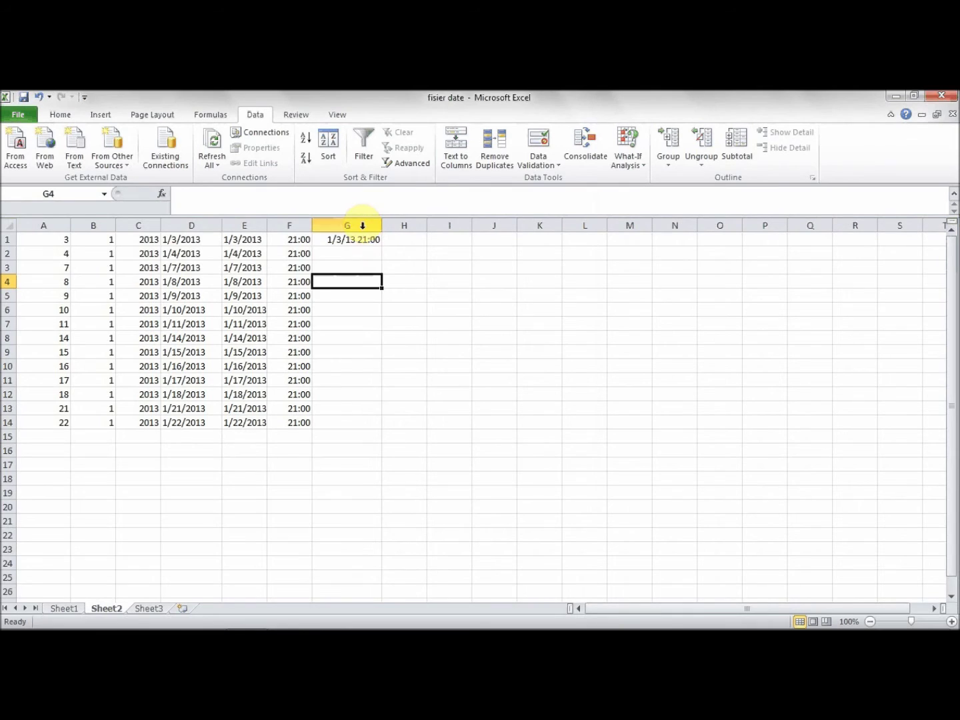
- Recheck column G's date-time format in Format Cells and confirm it
click(363, 224)
right_click(363, 226)
click(400, 366)
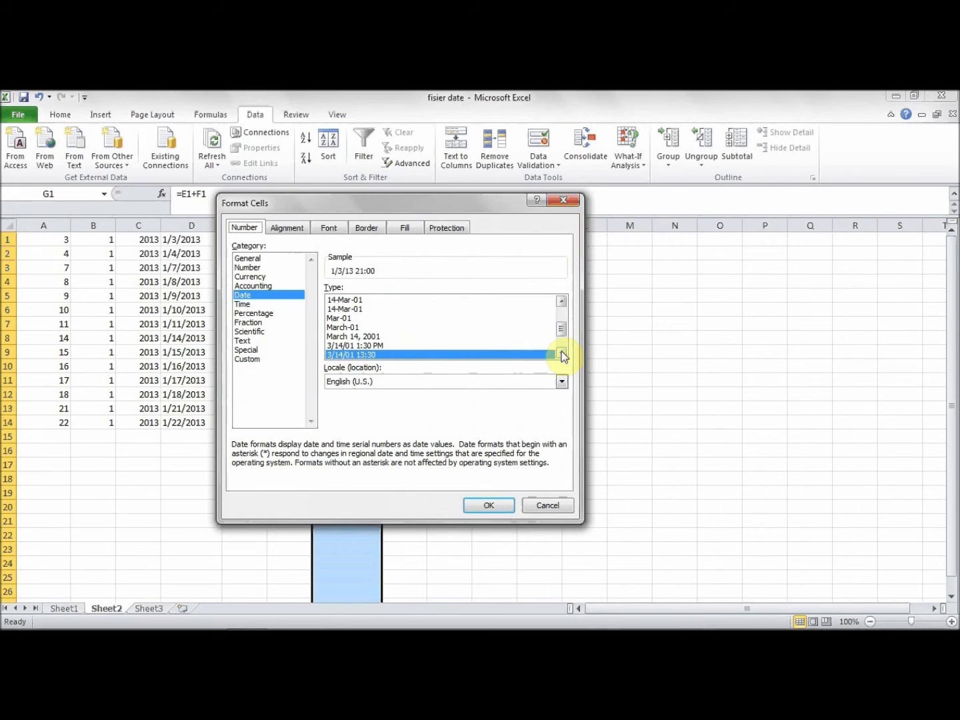
click(561, 355)
click(561, 354)
click(561, 354)
click(561, 353)
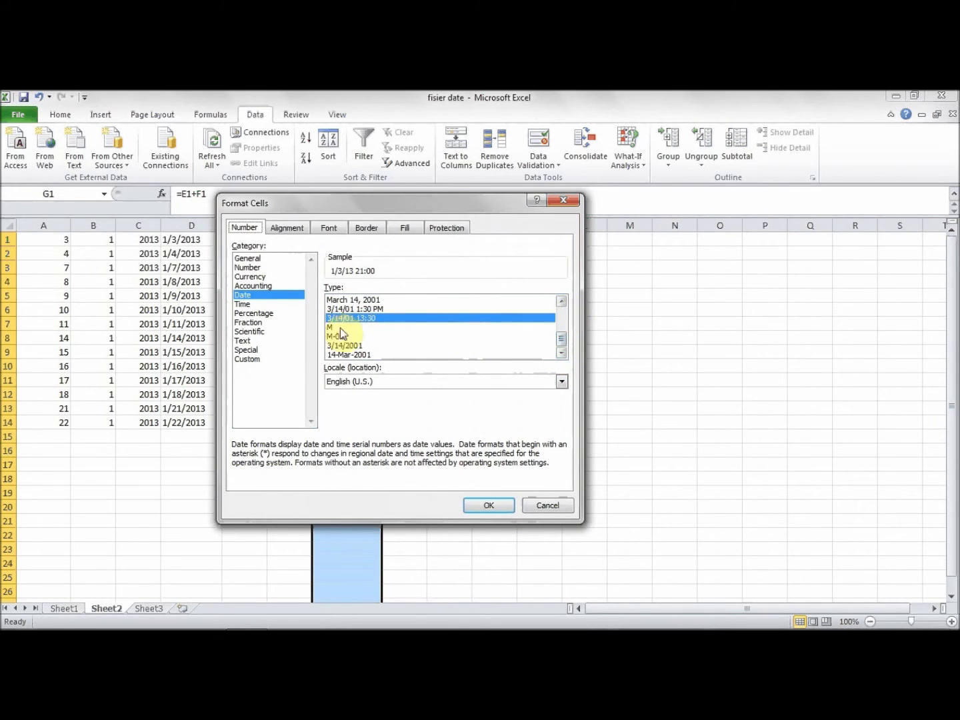
click(561, 301)
click(562, 301)
click(561, 300)
click(561, 301)
click(562, 300)
click(561, 301)
click(561, 301)
click(561, 301)
click(561, 300)
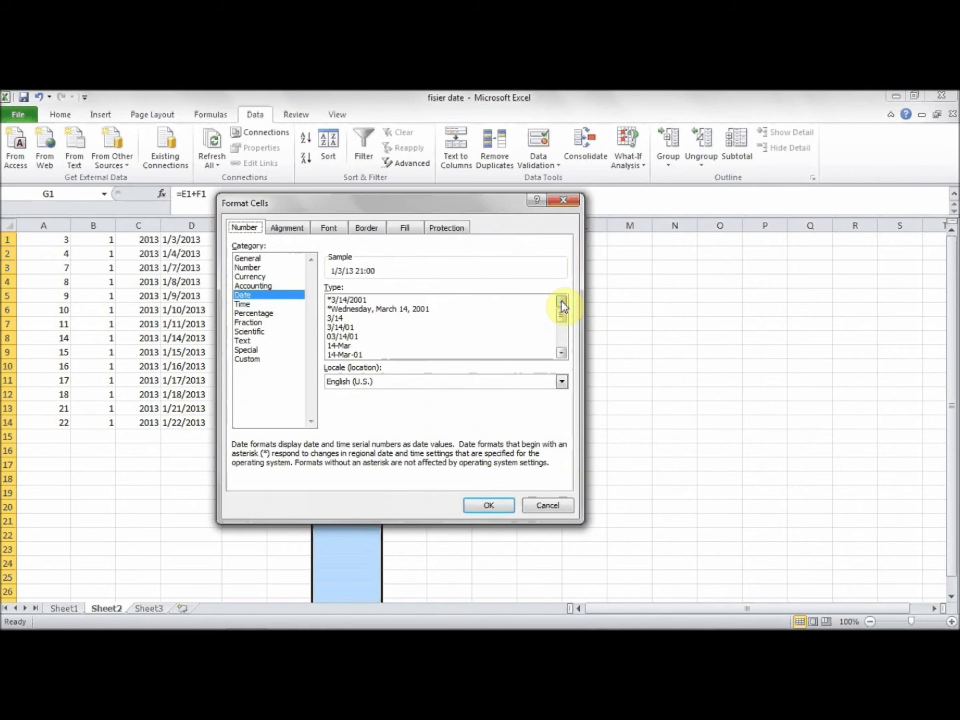
click(562, 354)
click(561, 354)
click(561, 355)
click(561, 354)
click(562, 354)
click(562, 354)
click(489, 507)
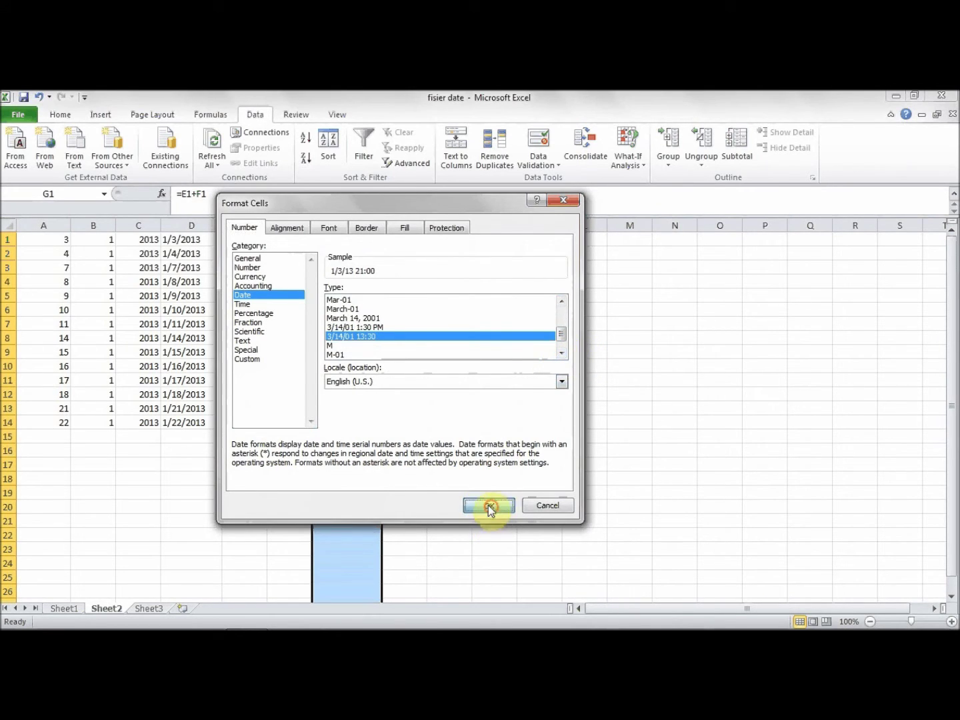
click(373, 243)
- Fill the G1 formula down to G14, then copy the G1:G14 date-times
drag(385, 248, 378, 426)
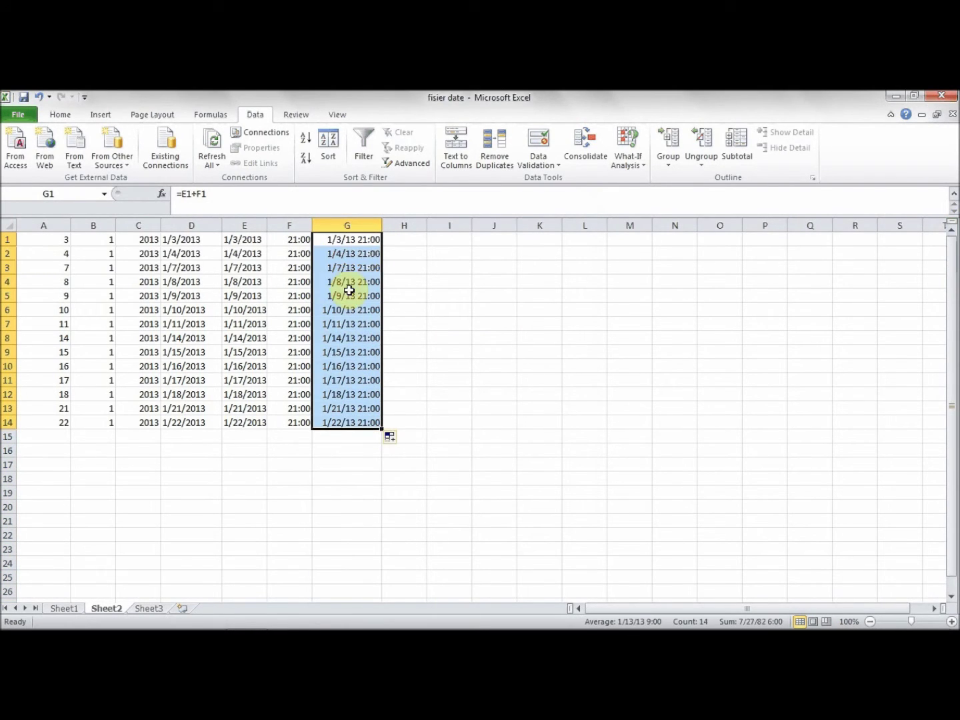
click(341, 254)
click(350, 242)
drag(343, 242, 342, 421)
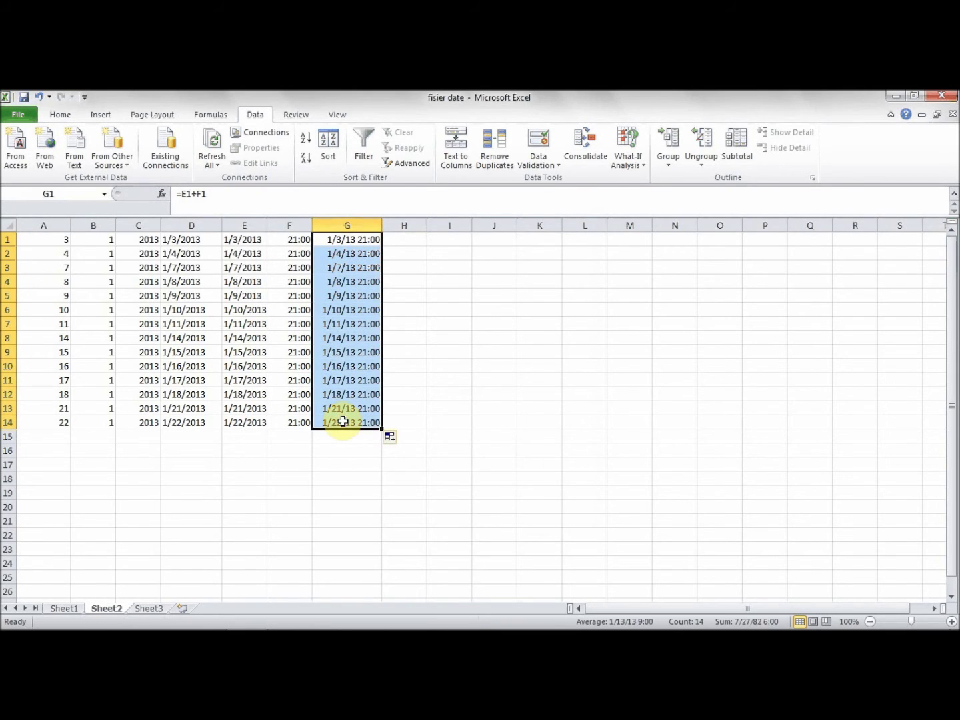
key(ctrl+c)
right_click(361, 333)
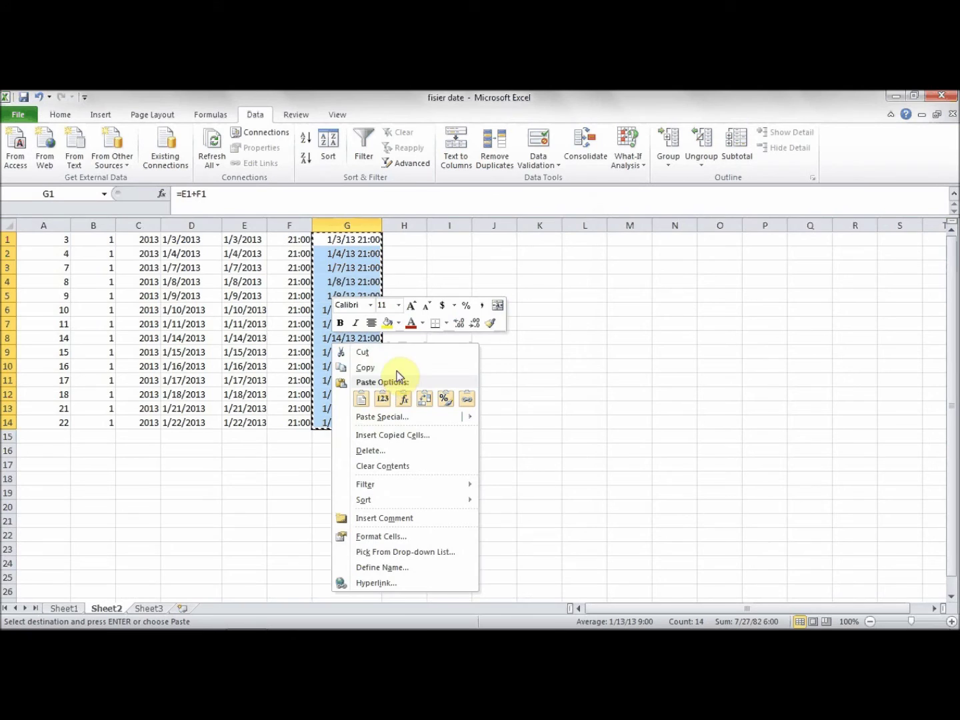
click(63, 608)
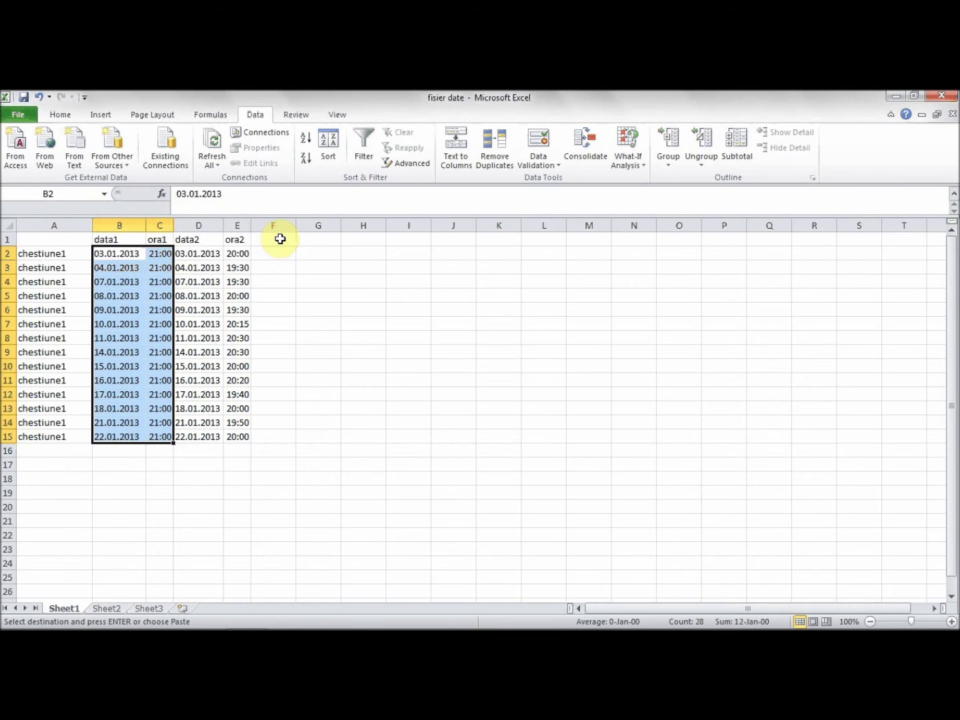
click(199, 224)
right_click(198, 225)
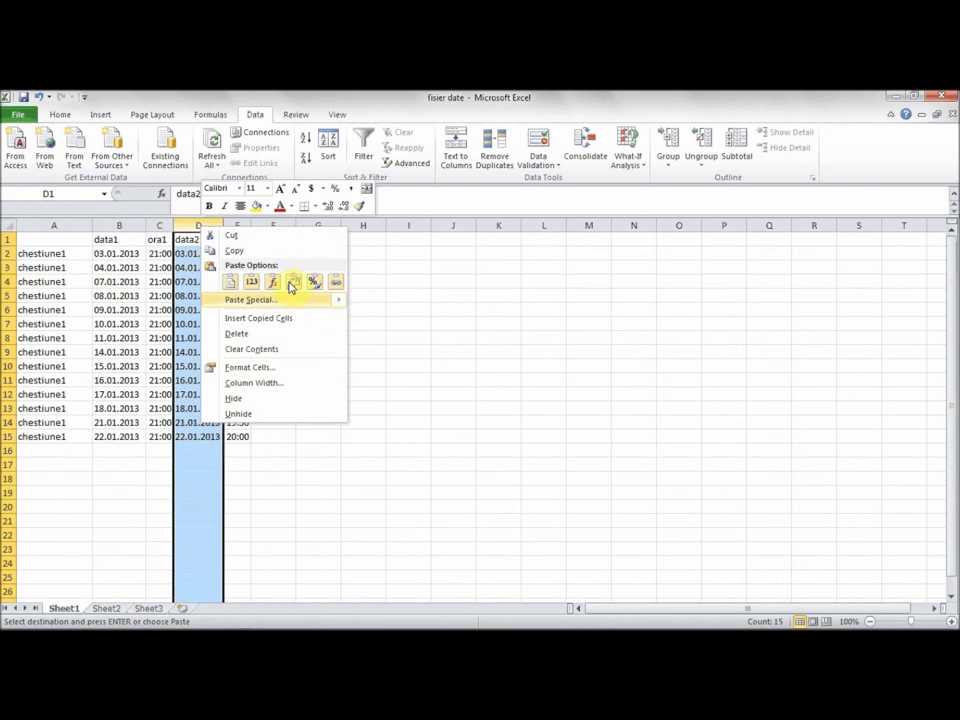
mouse_move(251, 299)
click(282, 297)
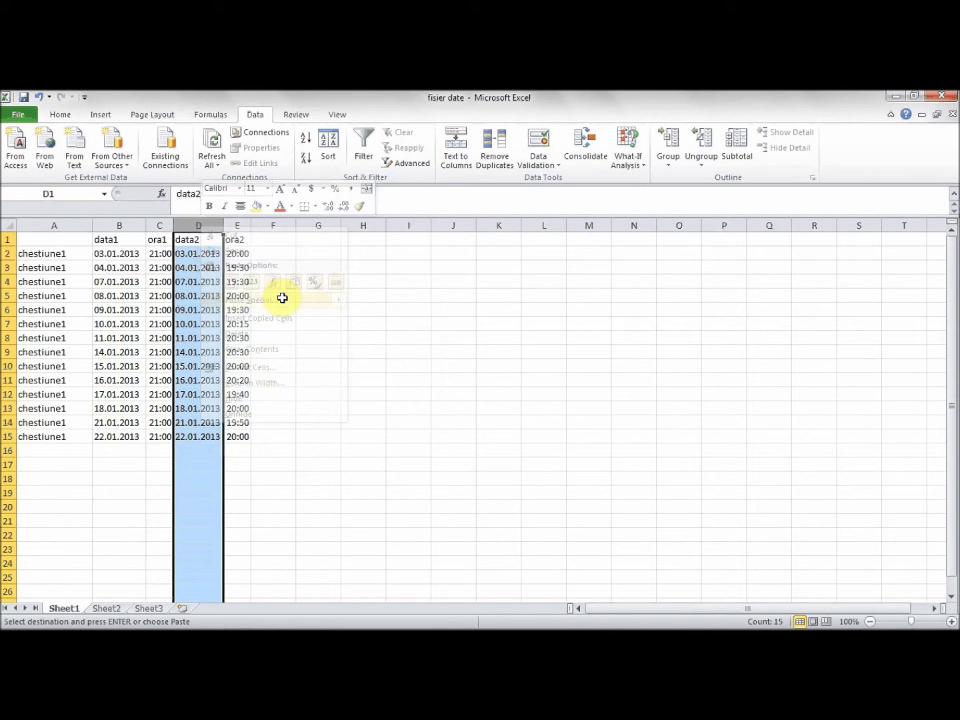
click(170, 232)
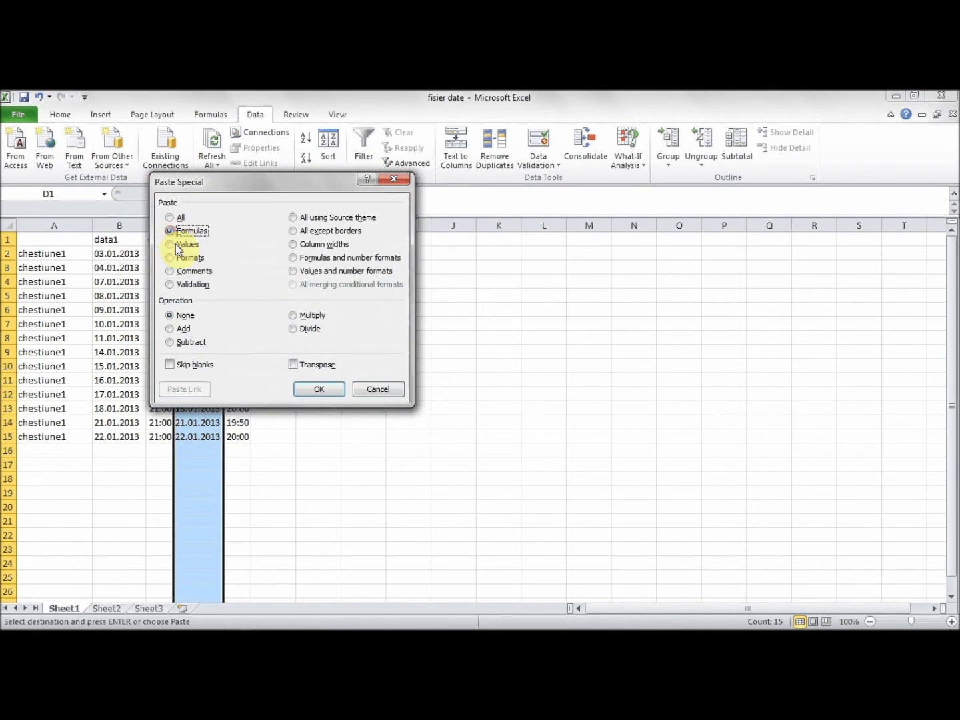
click(320, 393)
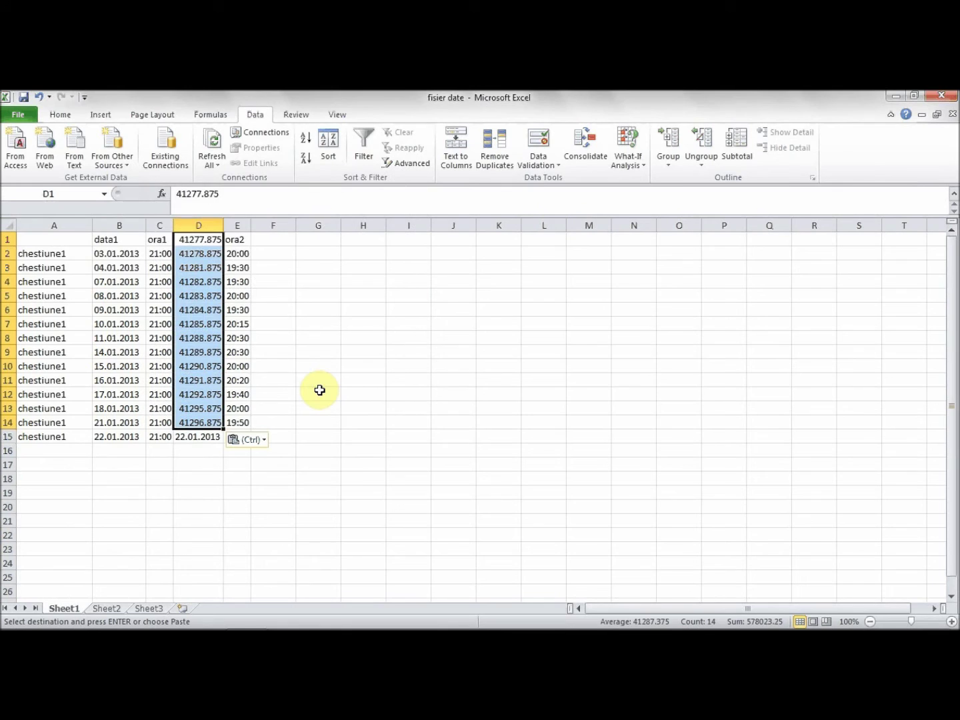
key(ctrl+z)
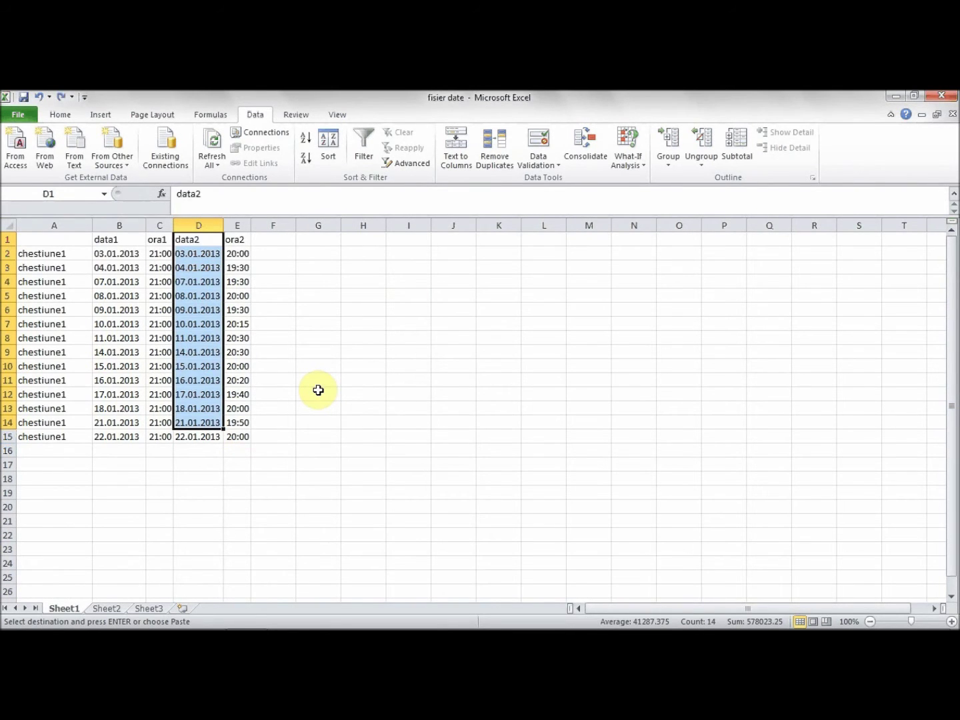
click(189, 439)
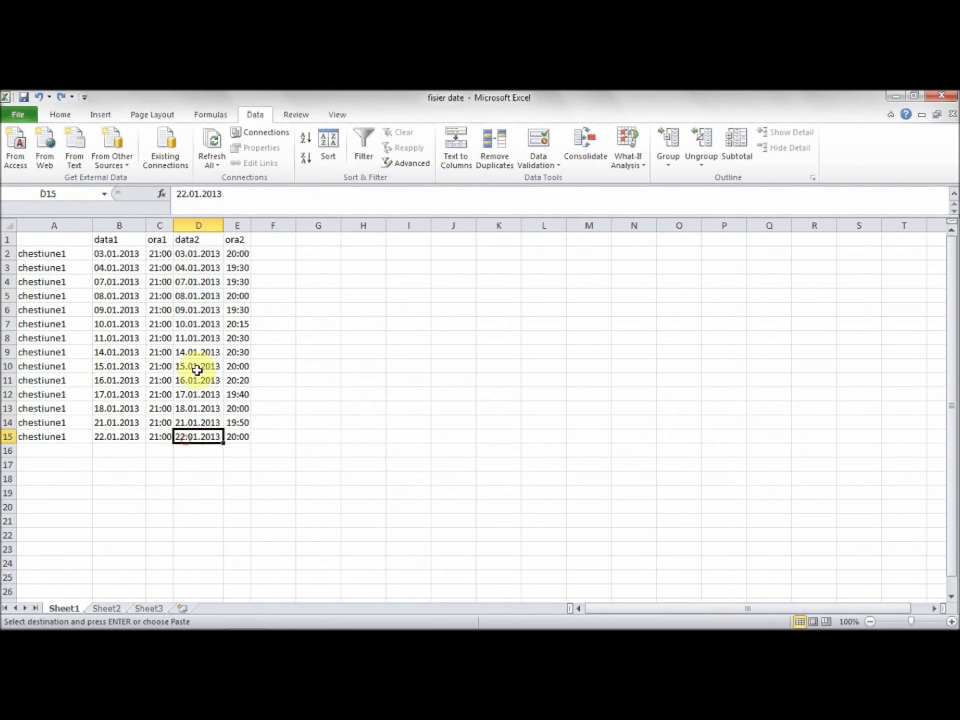
click(193, 224)
- Insert copied cells at column D shifting data2 and ora2 right, then clear the #VALUE! cells
right_click(192, 224)
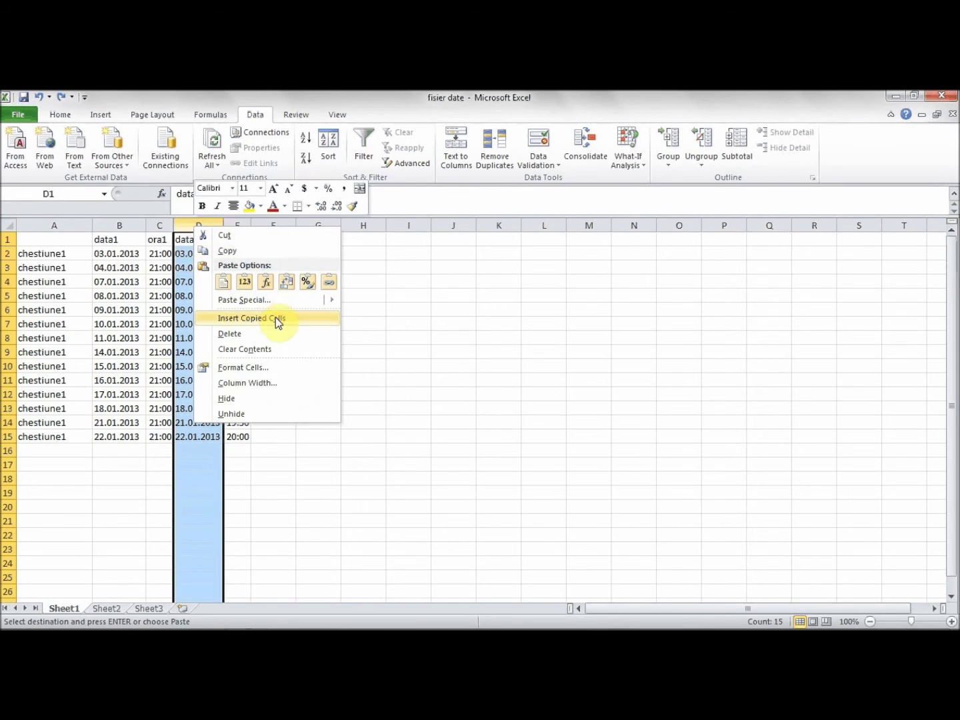
click(274, 320)
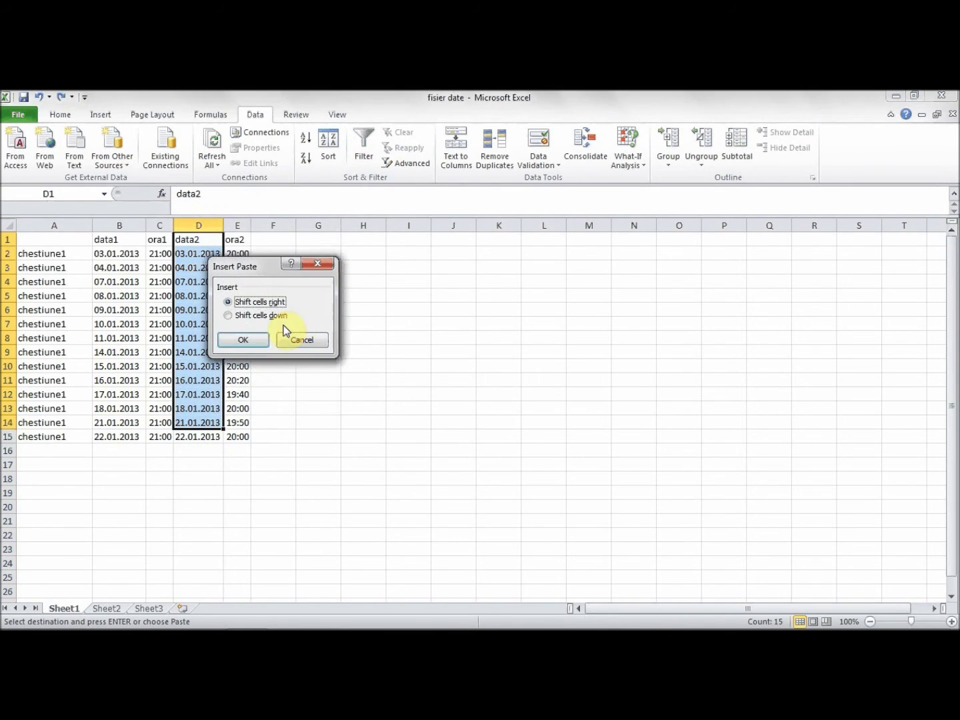
click(242, 340)
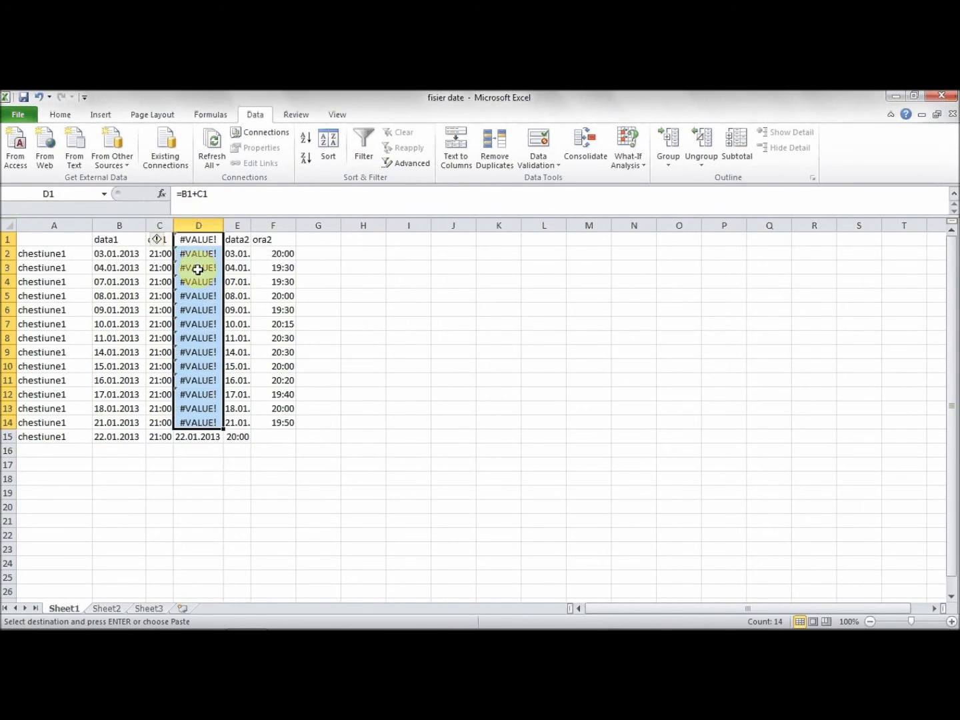
drag(225, 239, 225, 254)
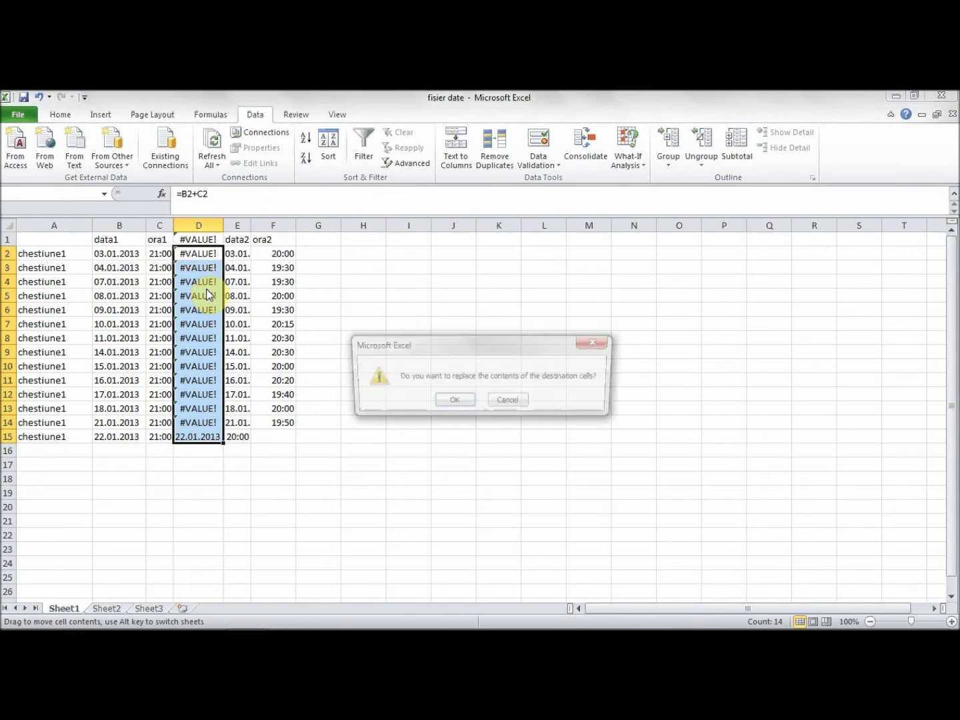
click(451, 403)
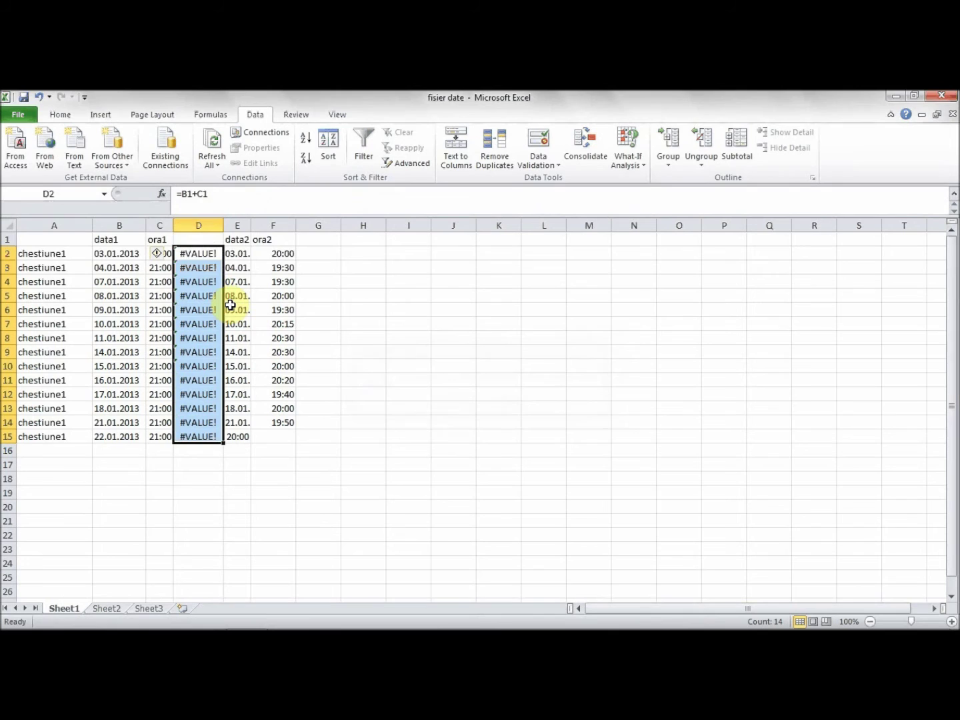
key(Delete)
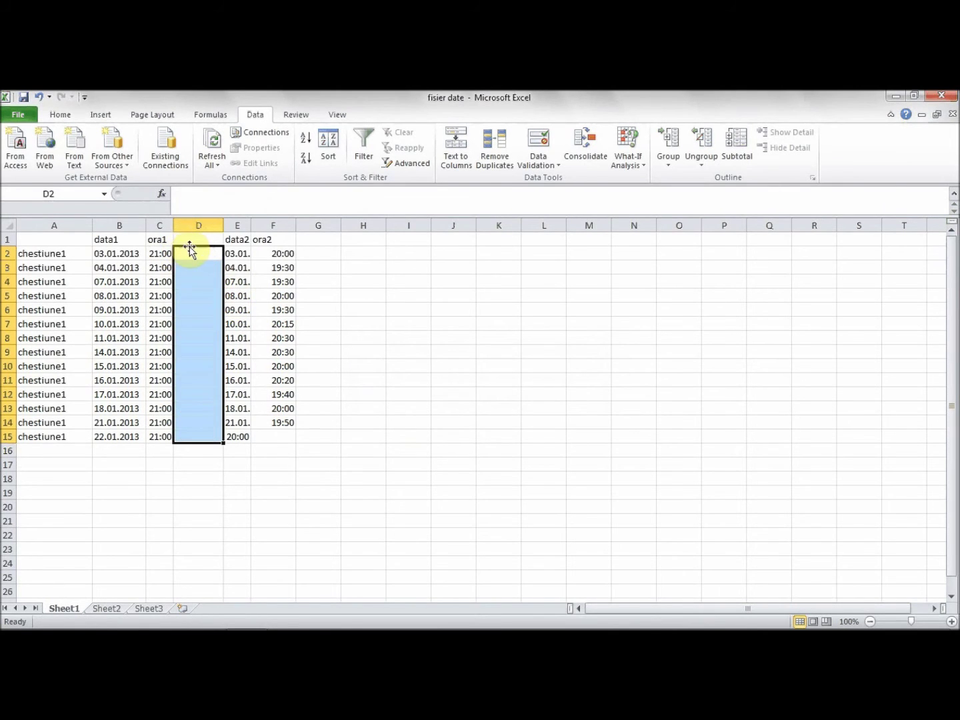
click(193, 252)
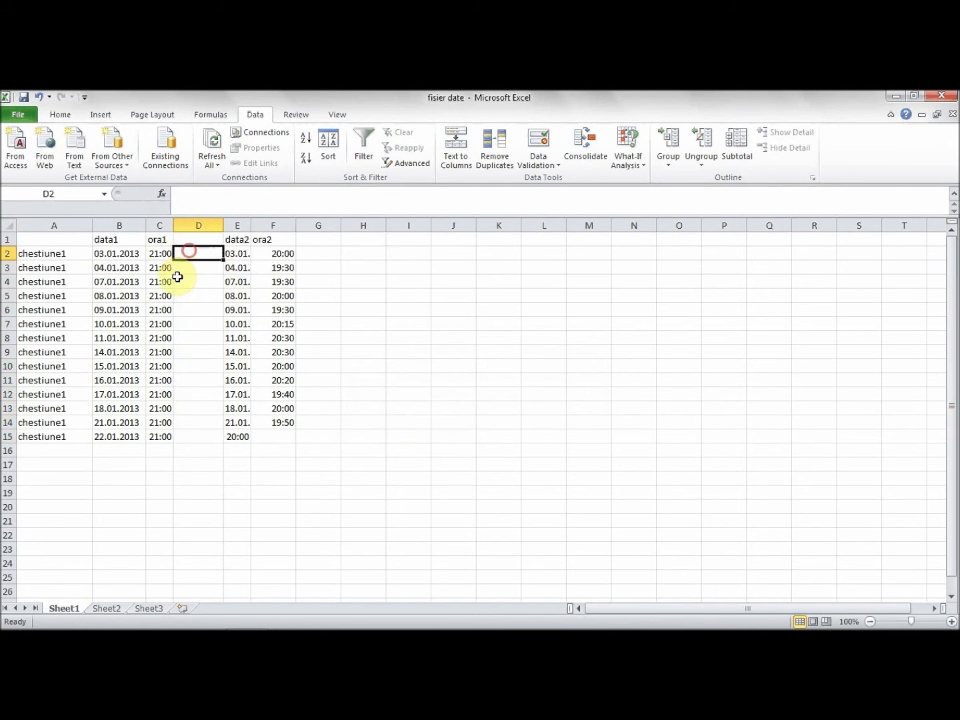
- Copy Sheet2's G1:G14 and paste them as values into Sheet1 D2, autofitting column D
click(106, 608)
right_click(355, 296)
click(400, 320)
click(67, 608)
click(200, 252)
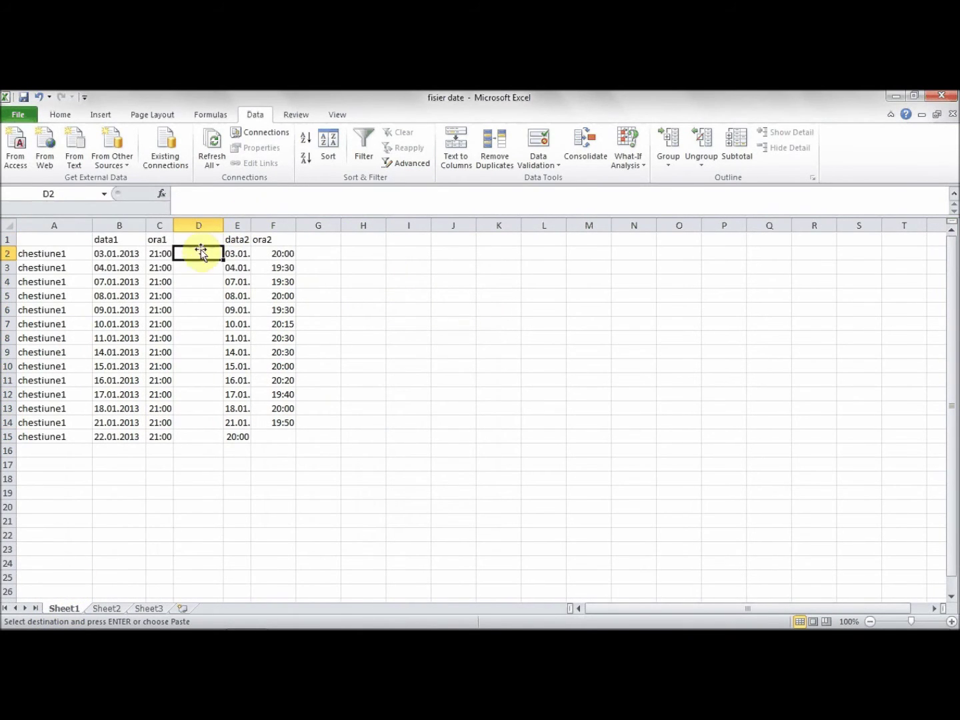
right_click(195, 255)
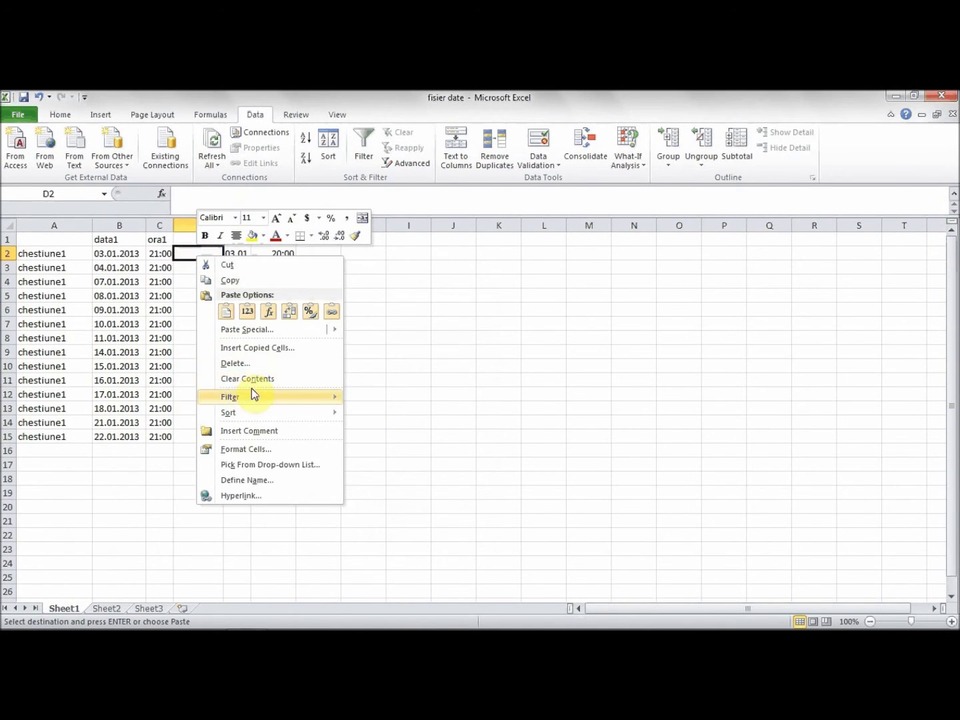
click(270, 329)
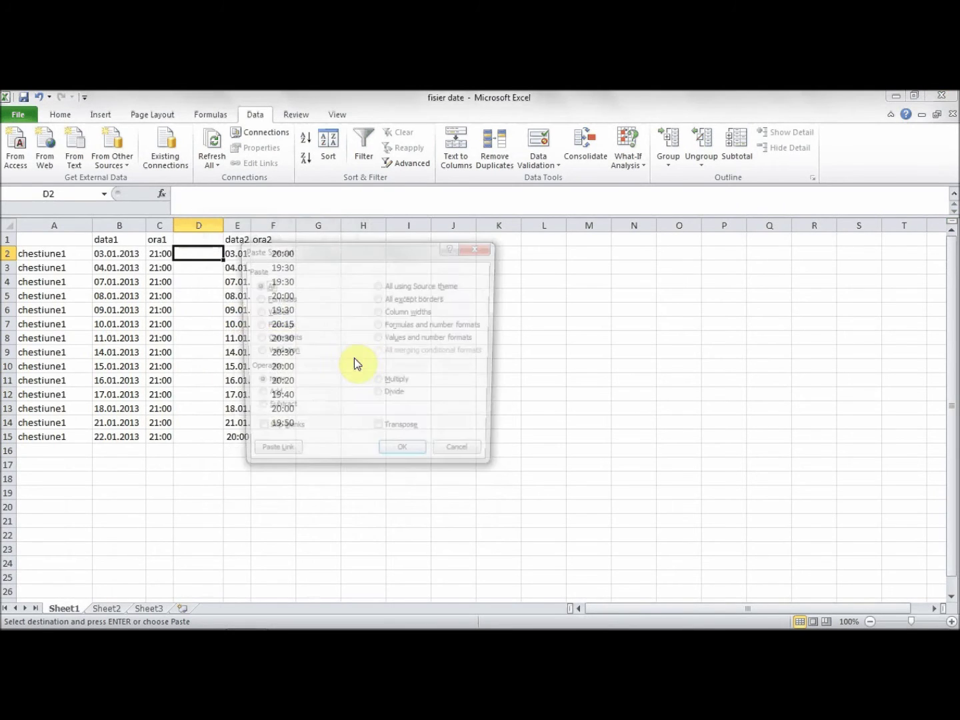
click(257, 314)
click(388, 457)
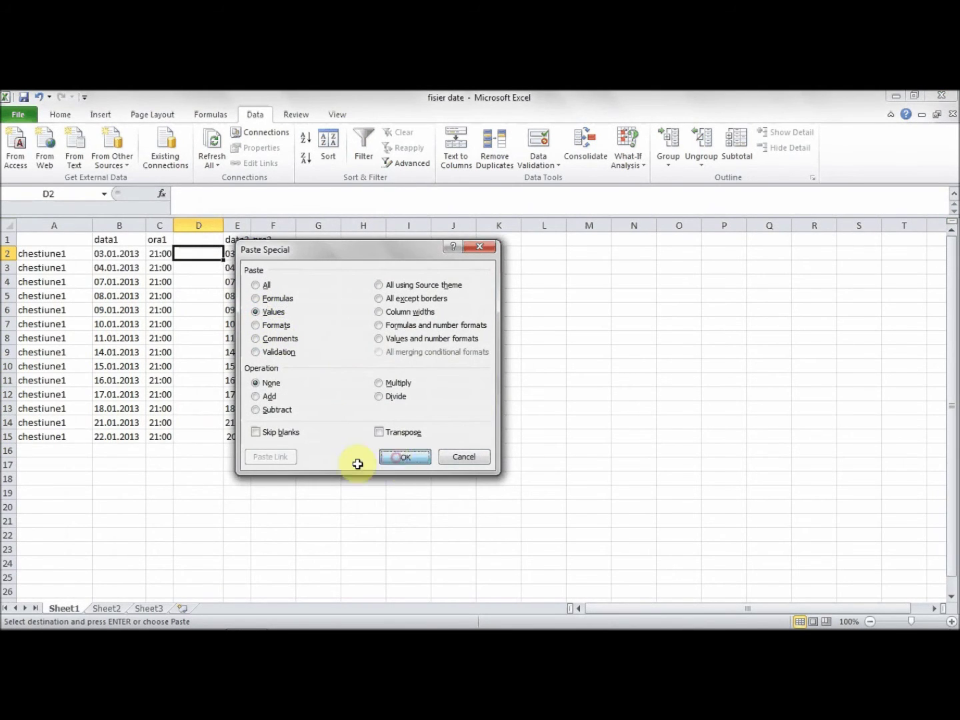
double_click(224, 227)
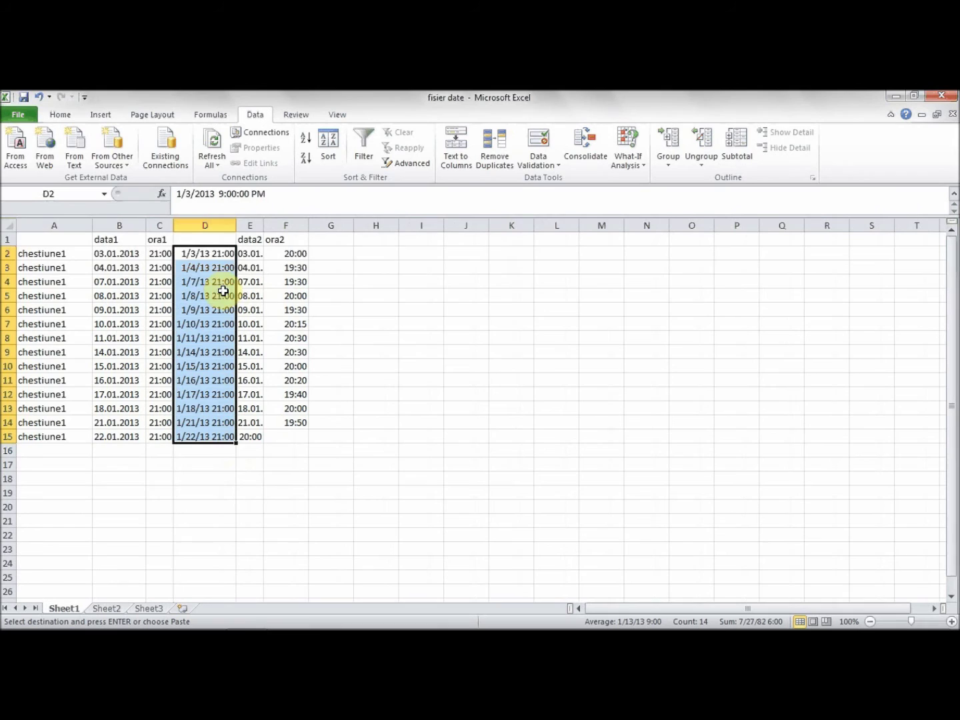
click(204, 255)
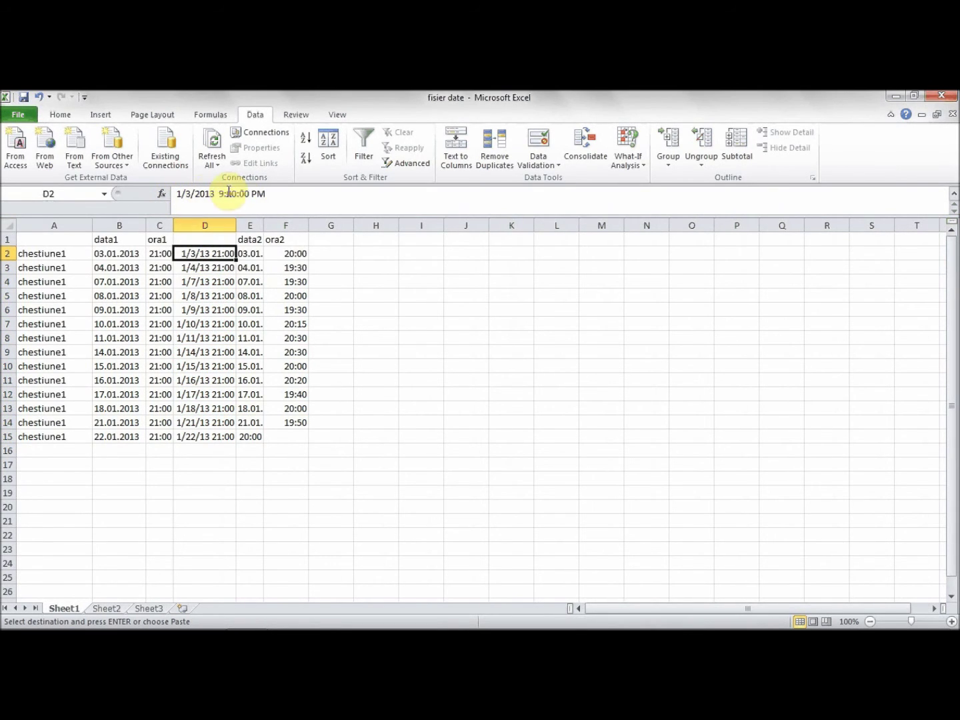
- Review the pasted date-times in column D and autofit the data2 column E
click(204, 267)
click(202, 295)
click(200, 351)
click(198, 380)
click(201, 408)
click(198, 423)
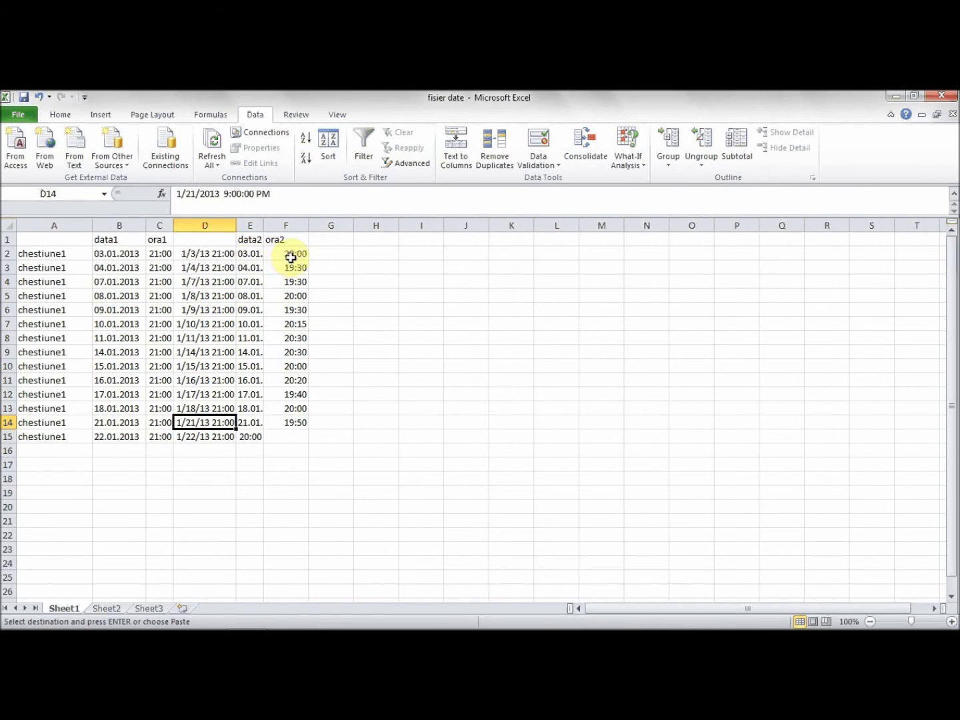
double_click(263, 225)
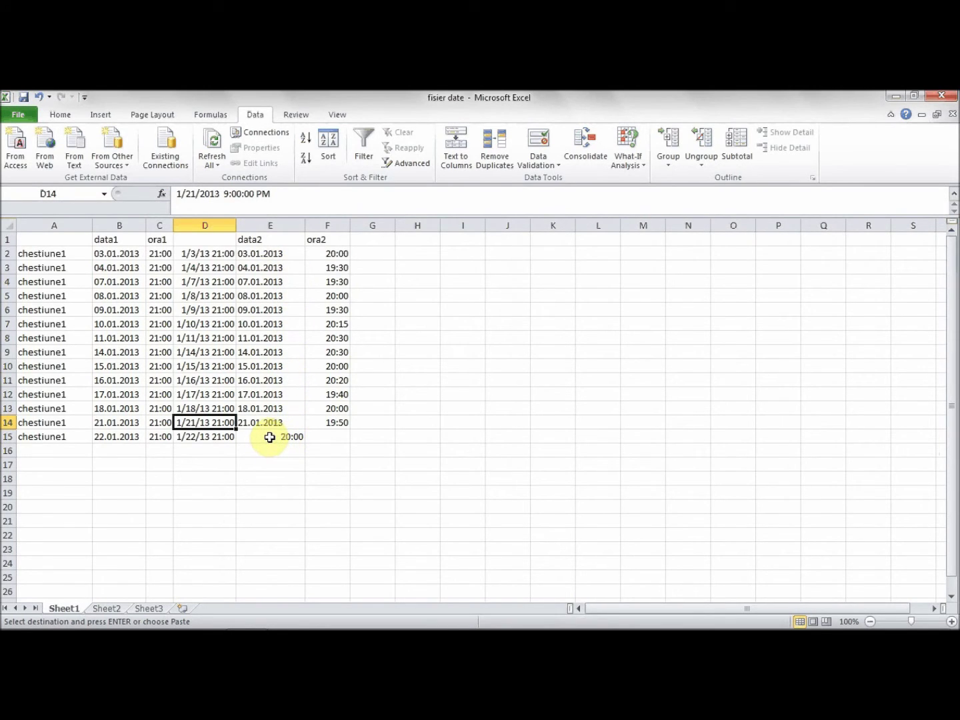
- Delete row 15 with the 22.01.2013 entry, then select E2:F14
click(270, 436)
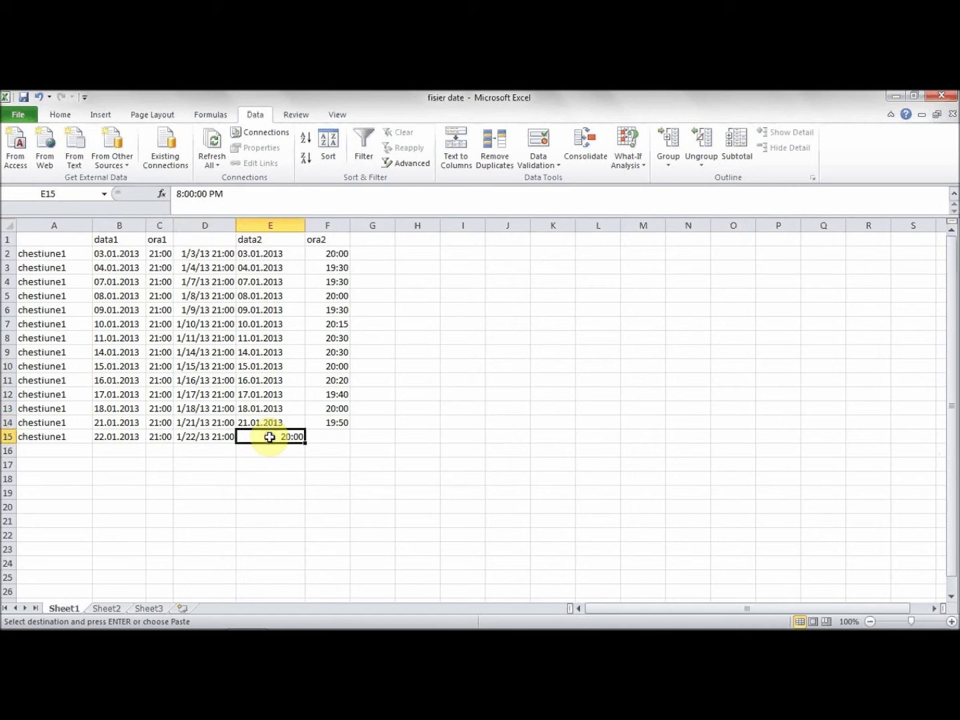
click(5, 437)
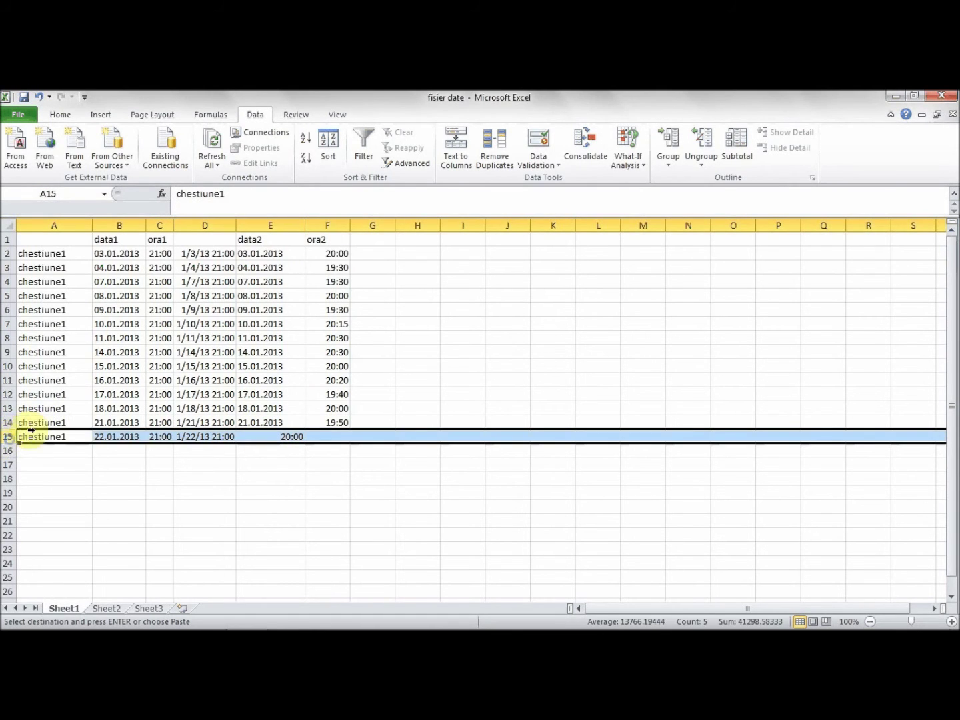
right_click(10, 437)
click(45, 352)
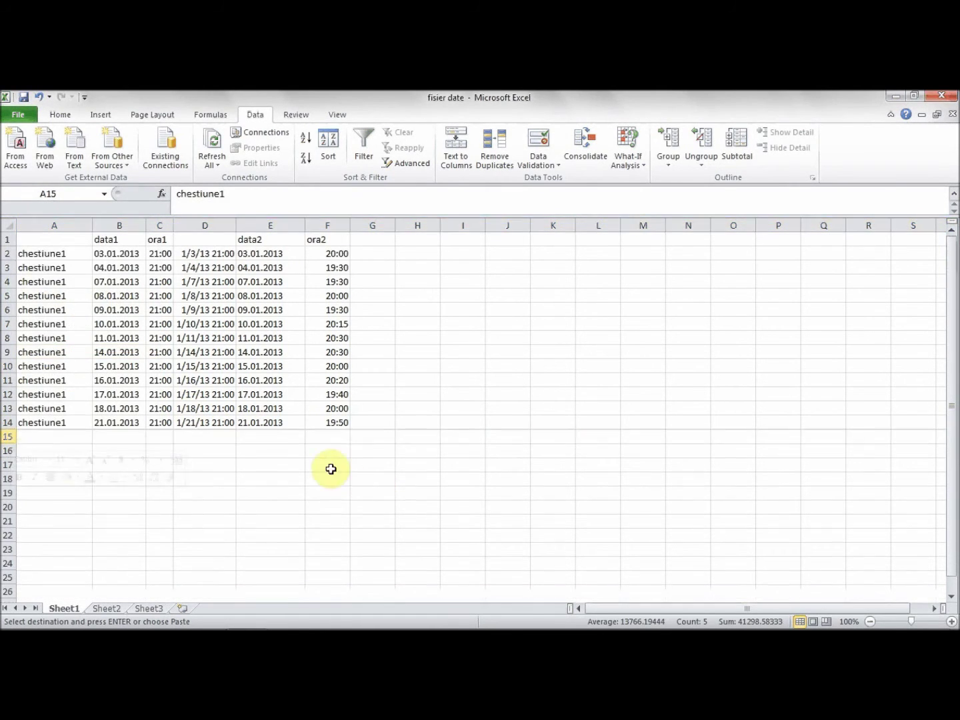
click(286, 422)
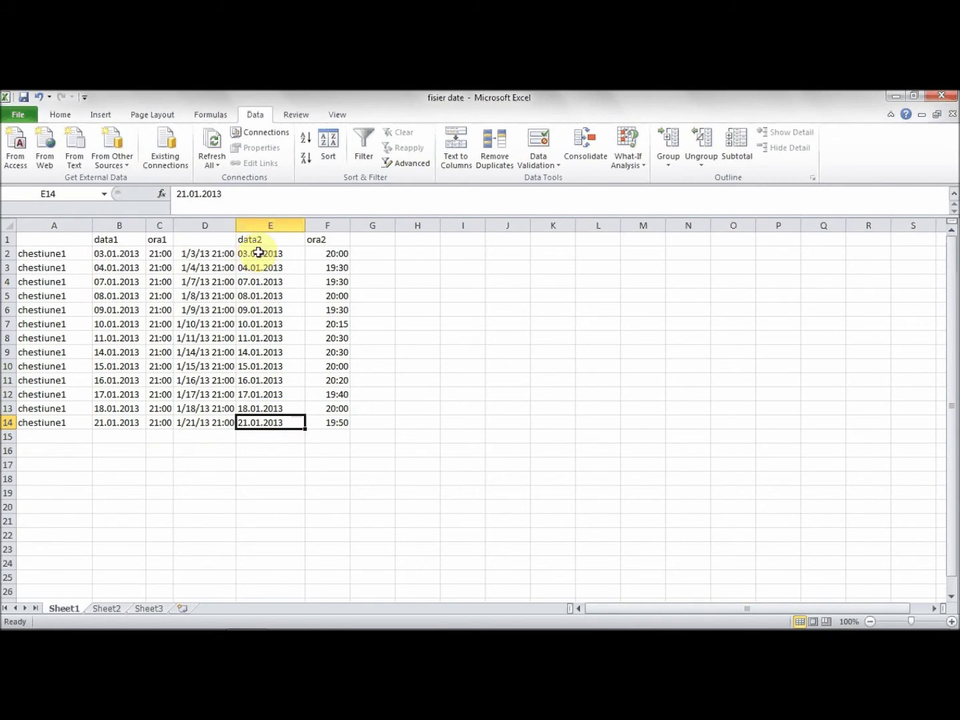
drag(259, 249, 337, 417)
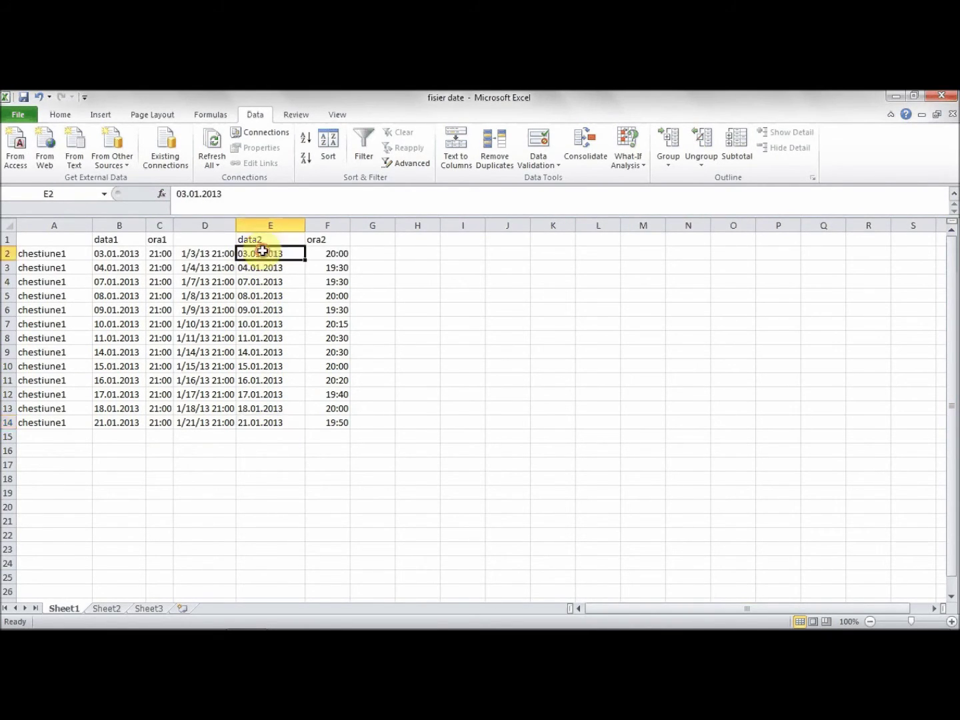
- Copy the data2 and ora2 values into Sheet3 and widen column A
key(ctrl+c)
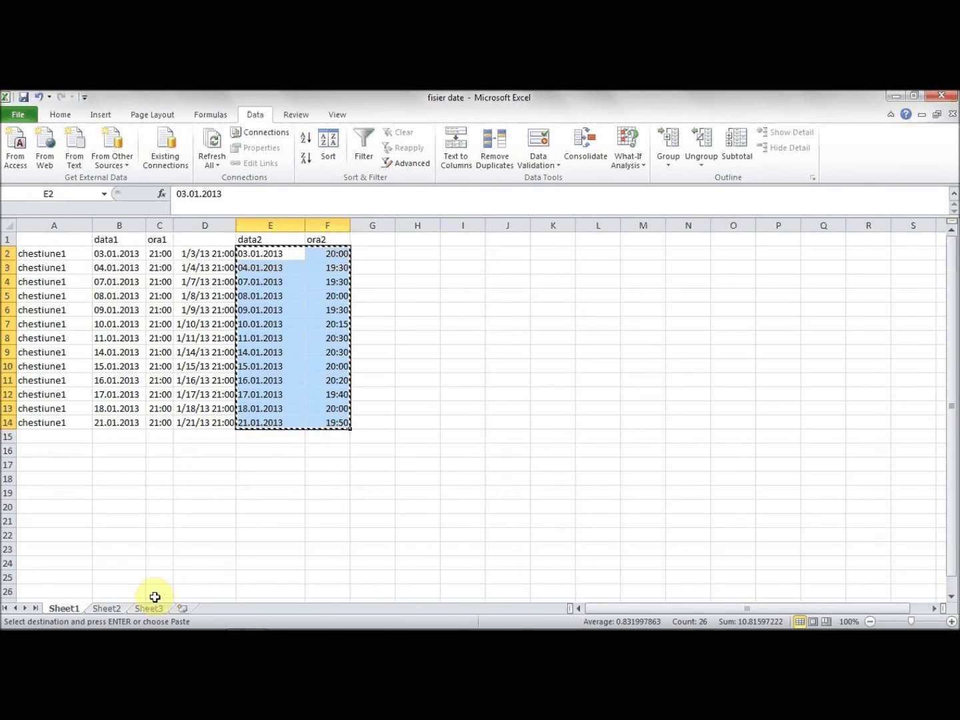
click(146, 609)
key(ctrl+v)
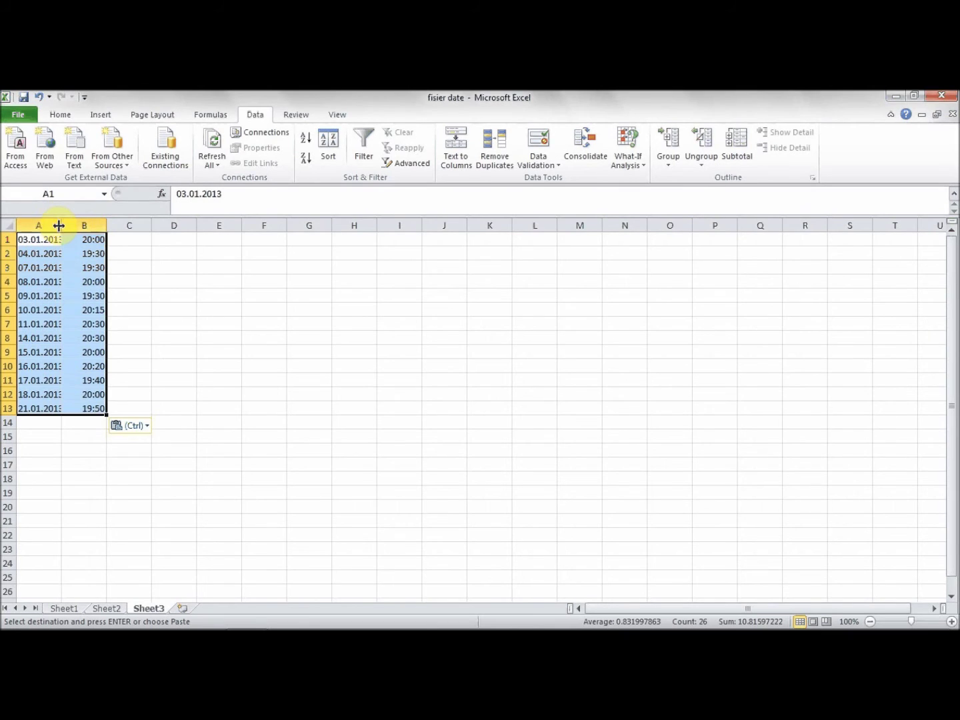
double_click(61, 224)
mouse_move(86, 226)
mouse_down()
mouse_move(102, 224)
mouse_move(71, 225)
mouse_up()
- Insert two empty columns at B so the times sit in column D
click(97, 226)
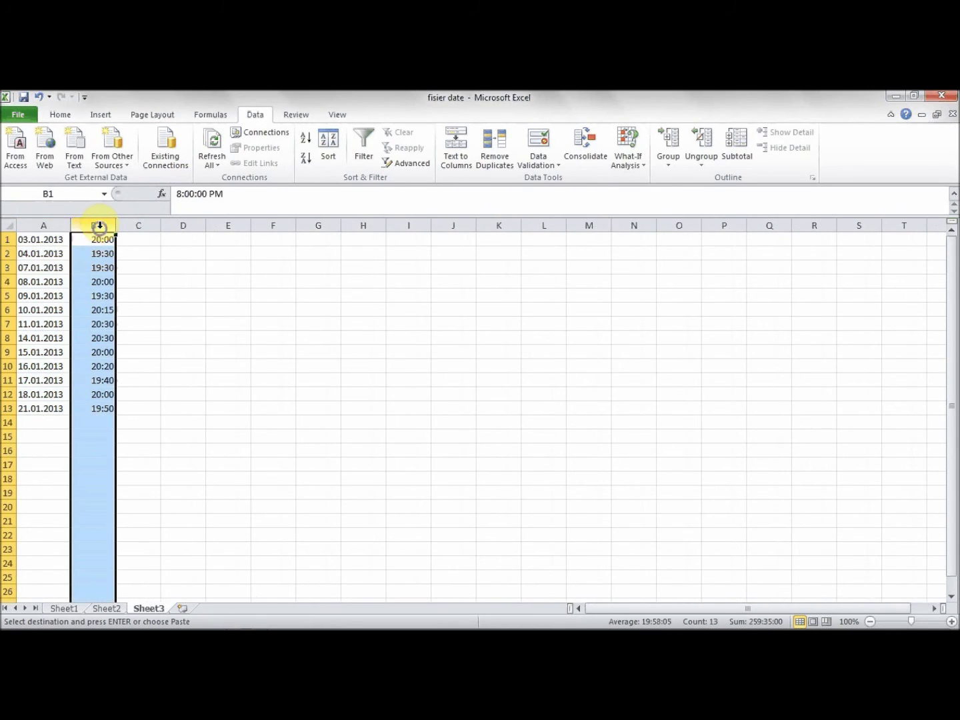
right_click(98, 226)
click(140, 321)
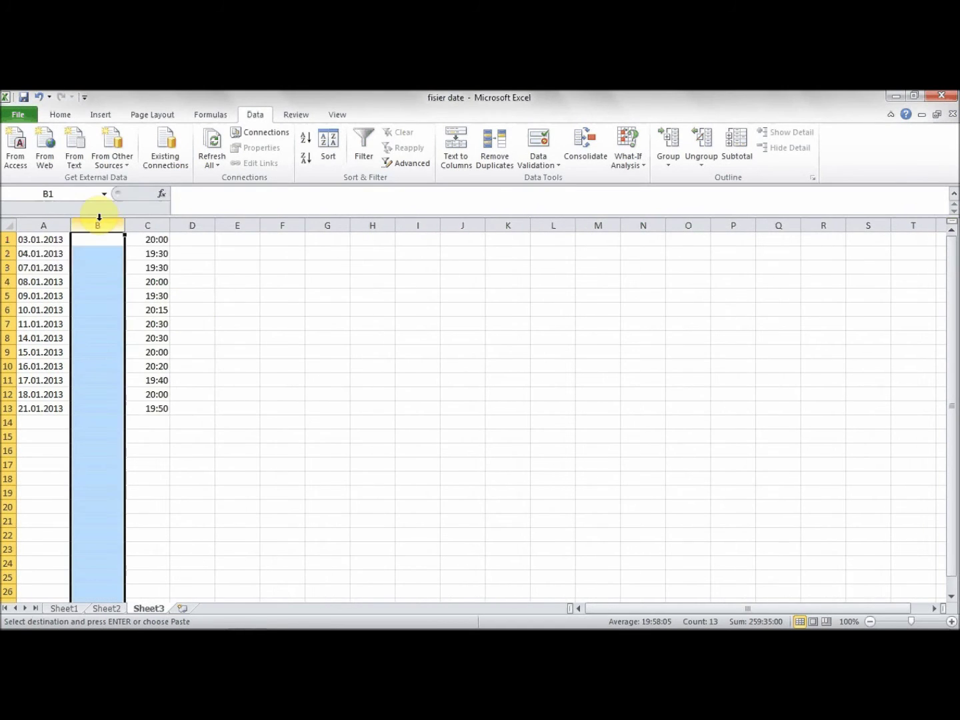
right_click(99, 223)
click(161, 313)
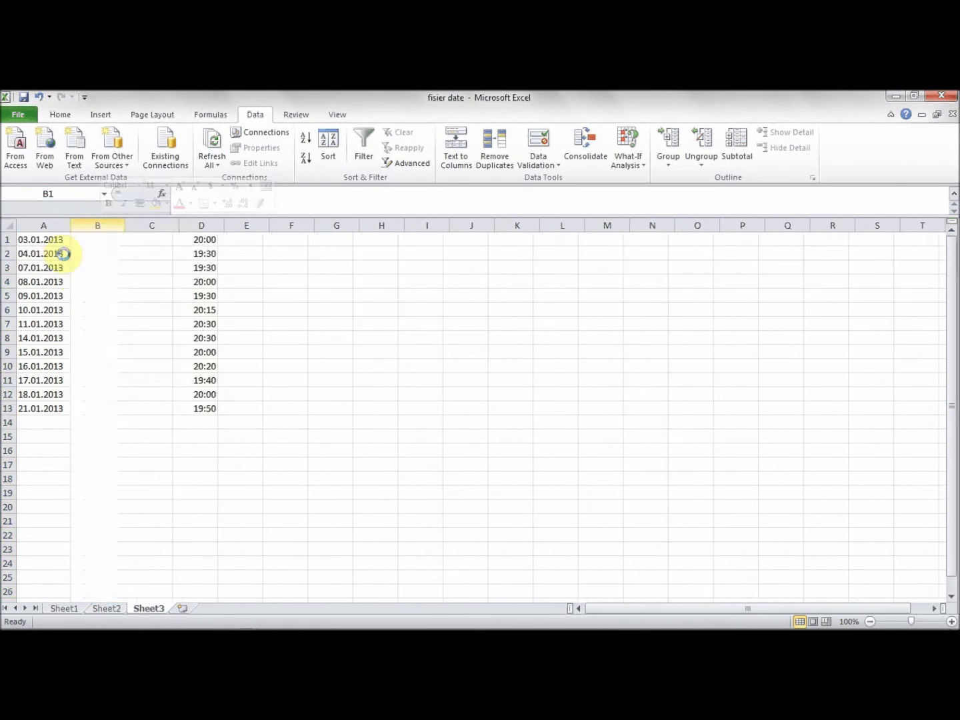
click(53, 226)
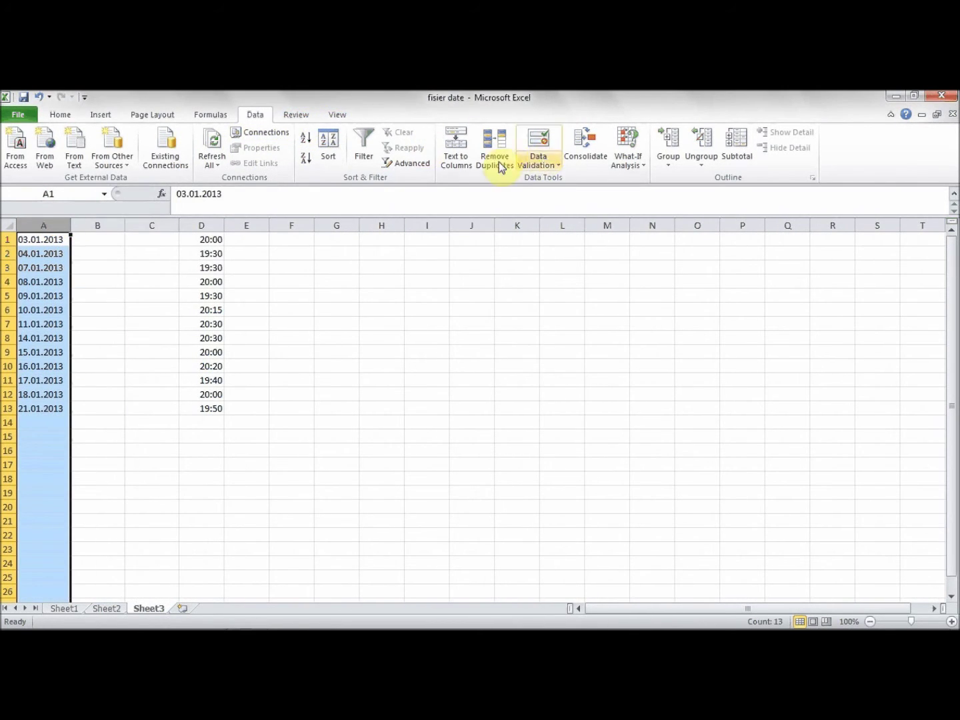
- Split column A's dates into day, month and year with Text to Columns on '.'
click(456, 147)
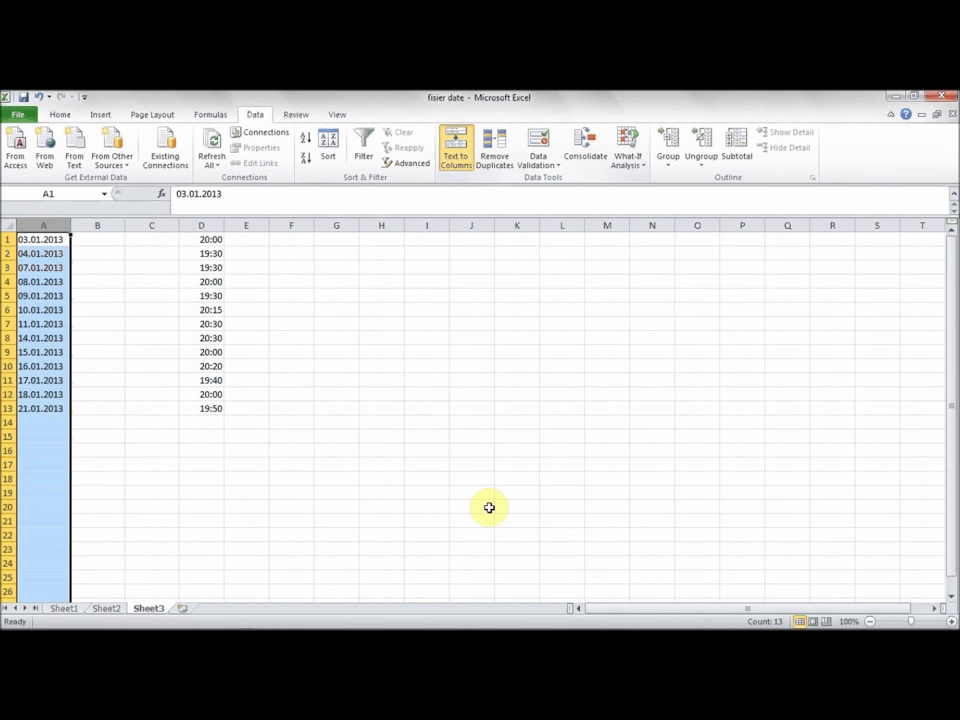
click(569, 557)
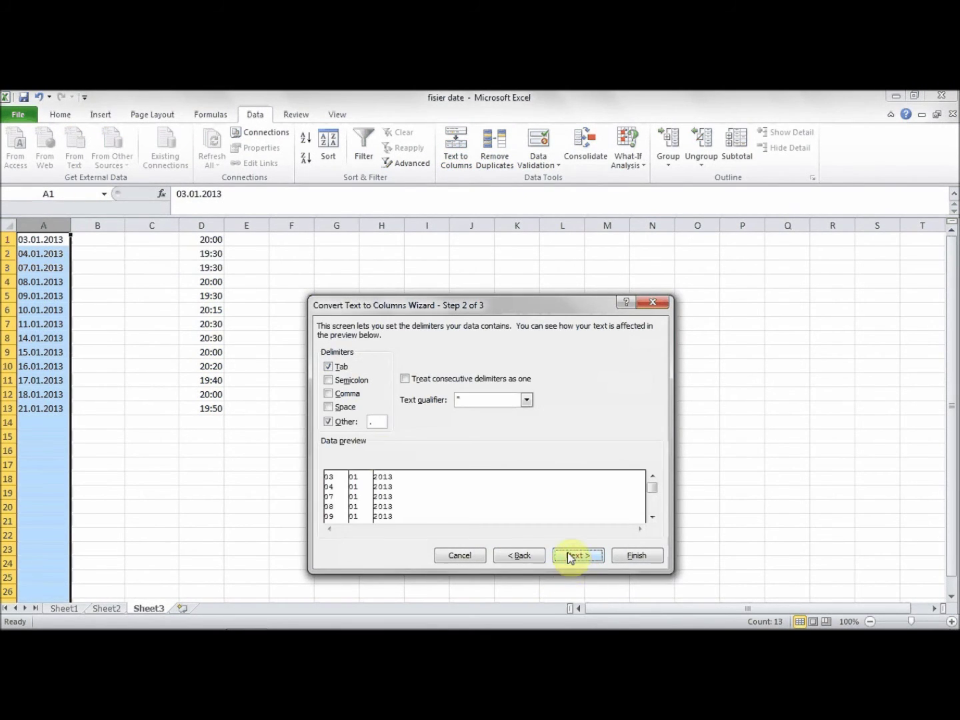
click(600, 556)
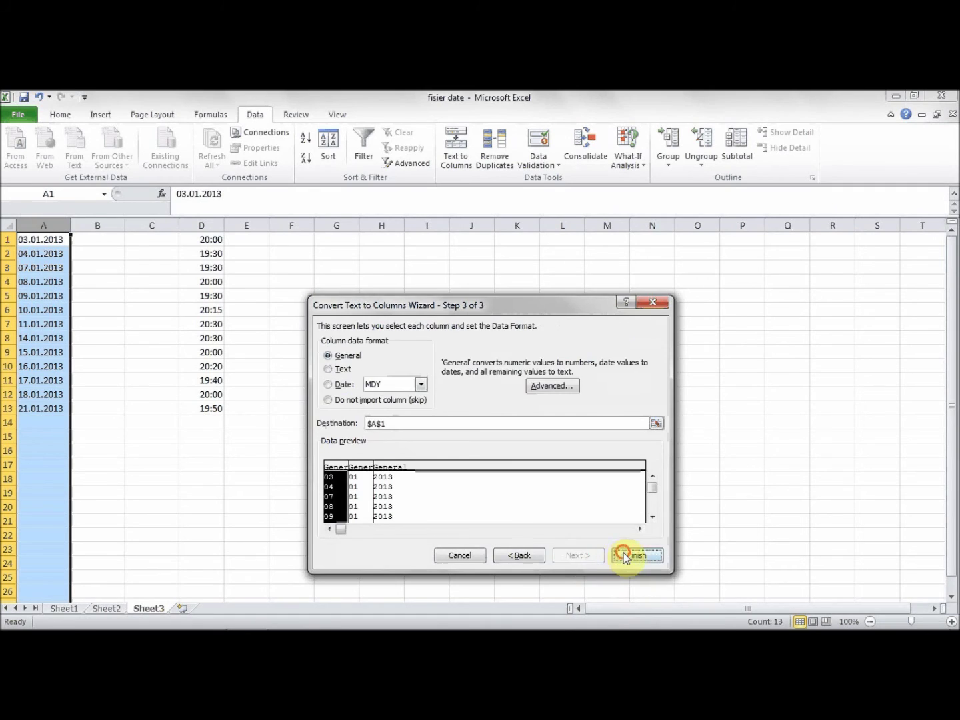
click(624, 555)
click(61, 242)
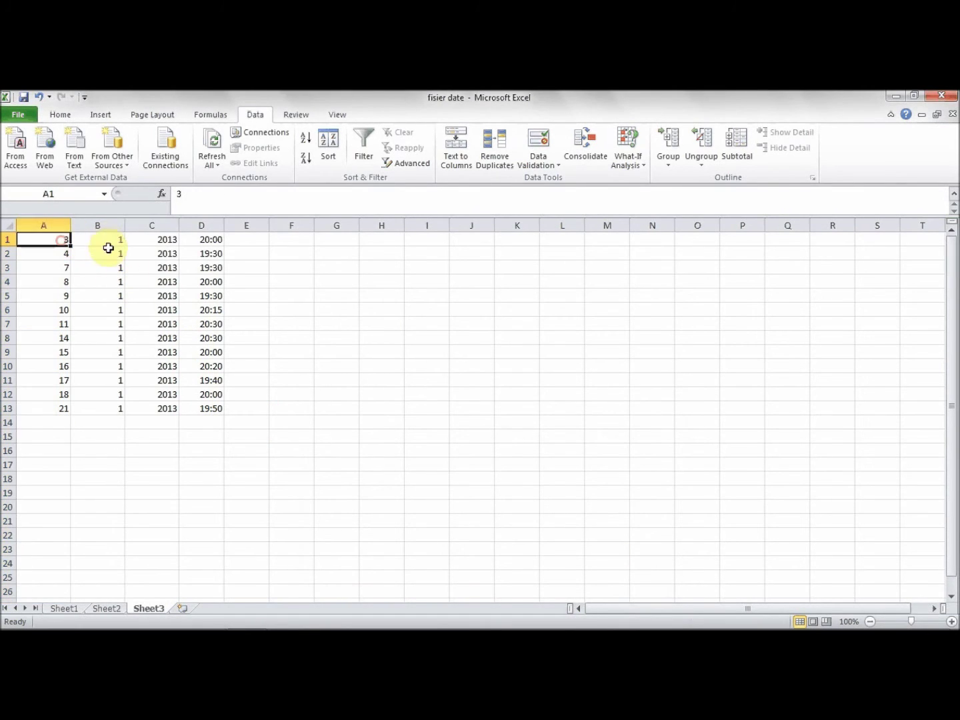
- Insert an empty column D in front of the times
click(200, 224)
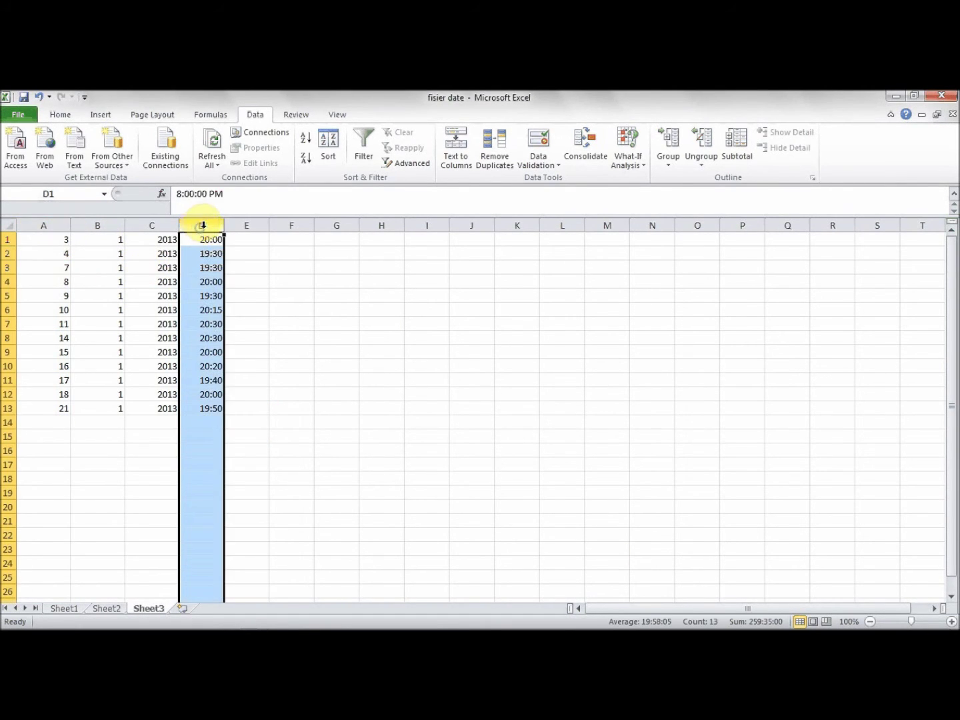
right_click(200, 225)
click(237, 321)
click(198, 242)
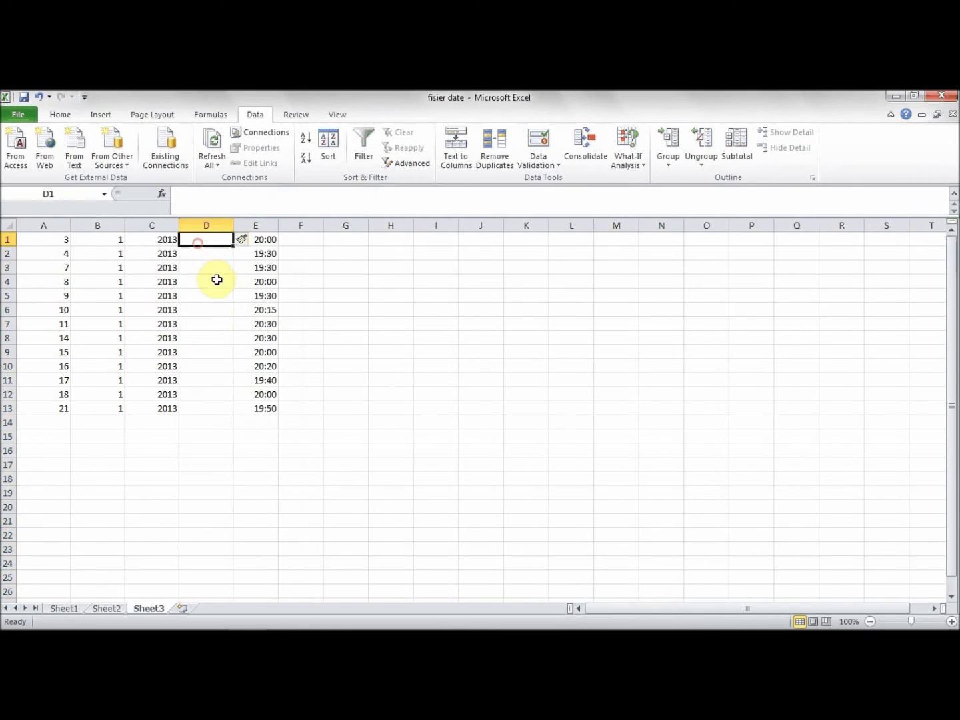
- Build =CONCATENATE(B1,"/",A1,"/",C1) in D1 and fill it down to D13
click(161, 193)
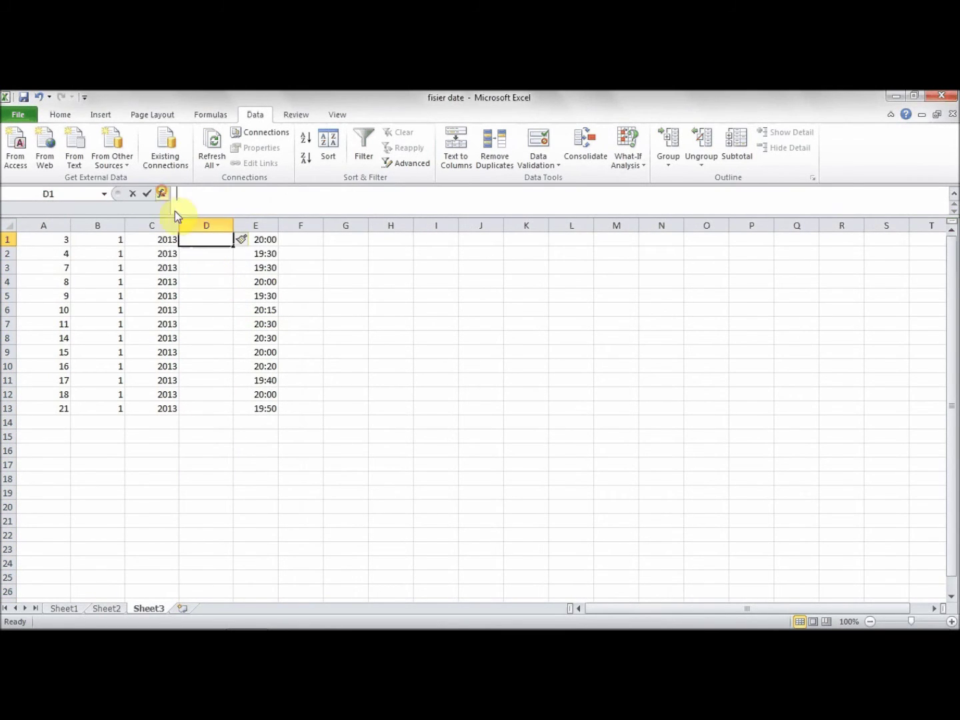
double_click(393, 410)
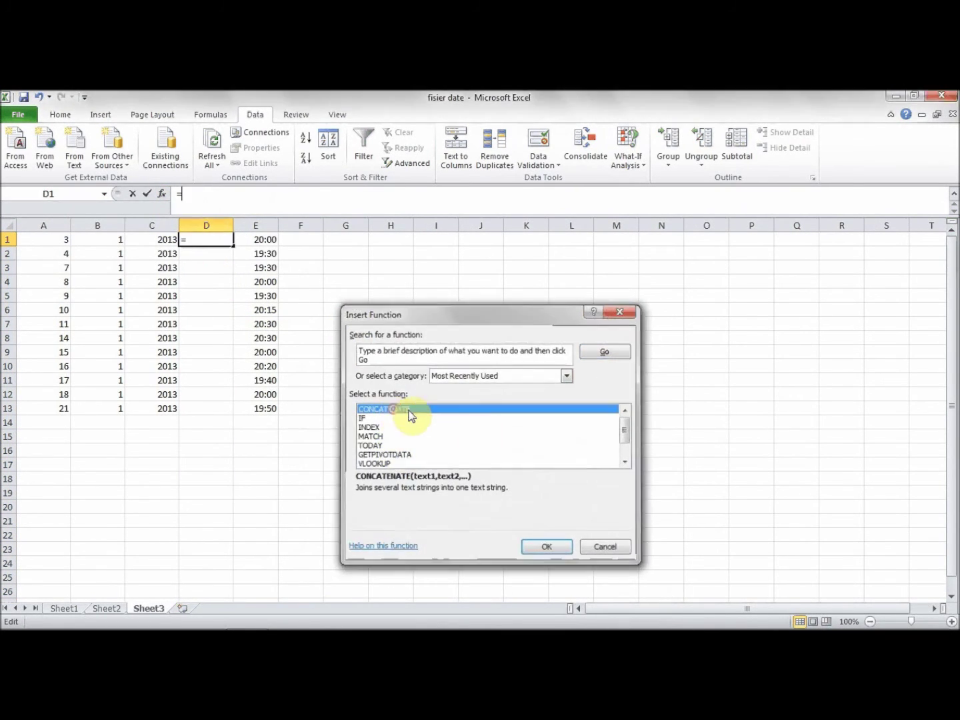
click(101, 242)
click(389, 375)
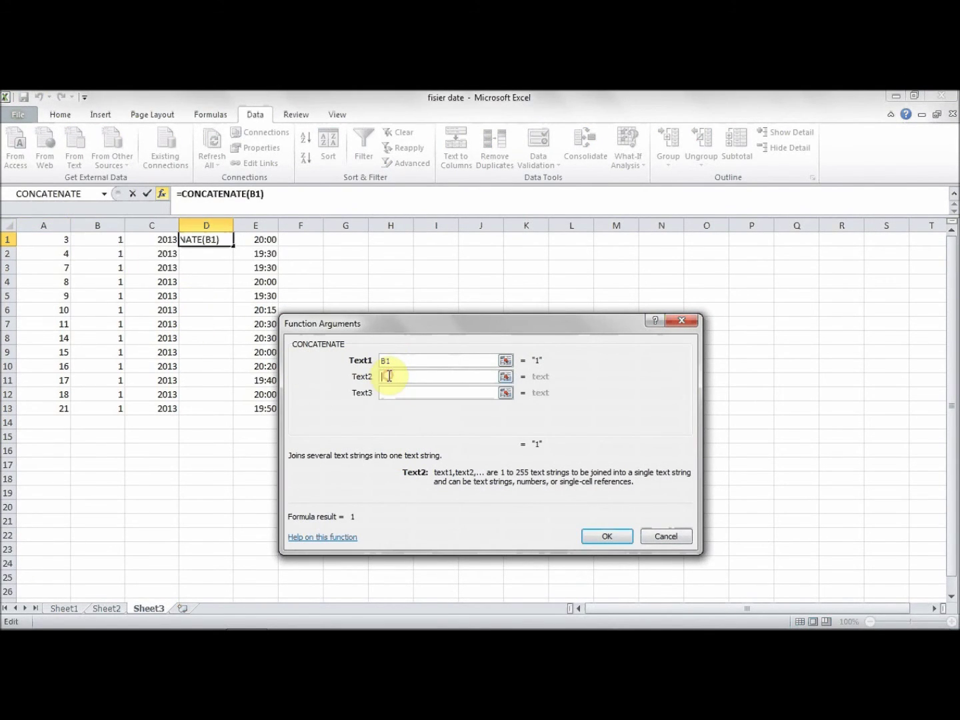
text(/)
click(383, 394)
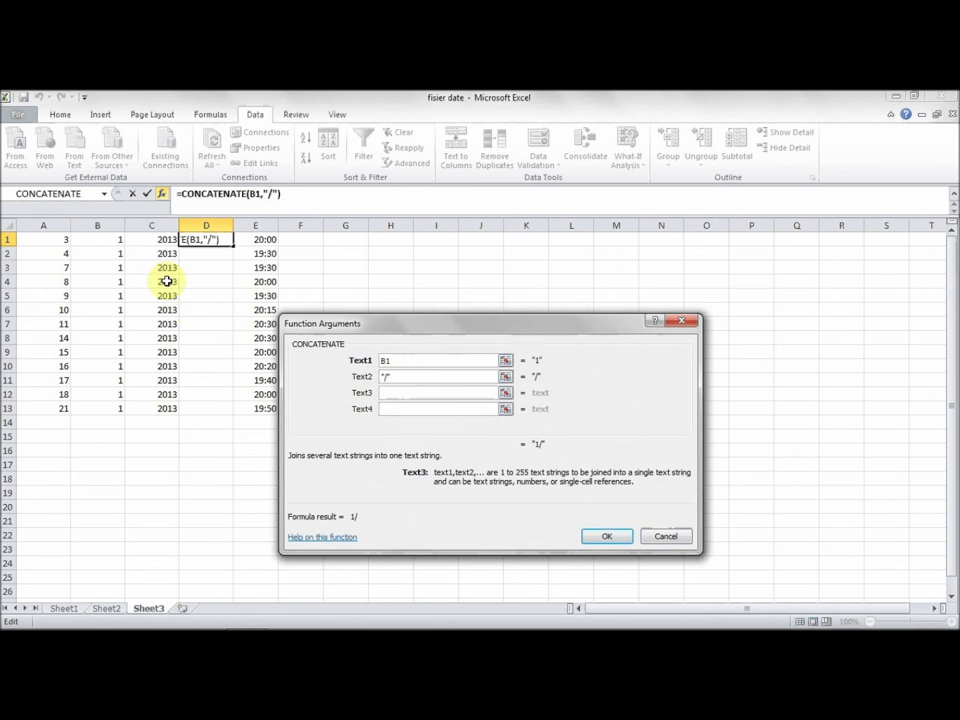
click(68, 241)
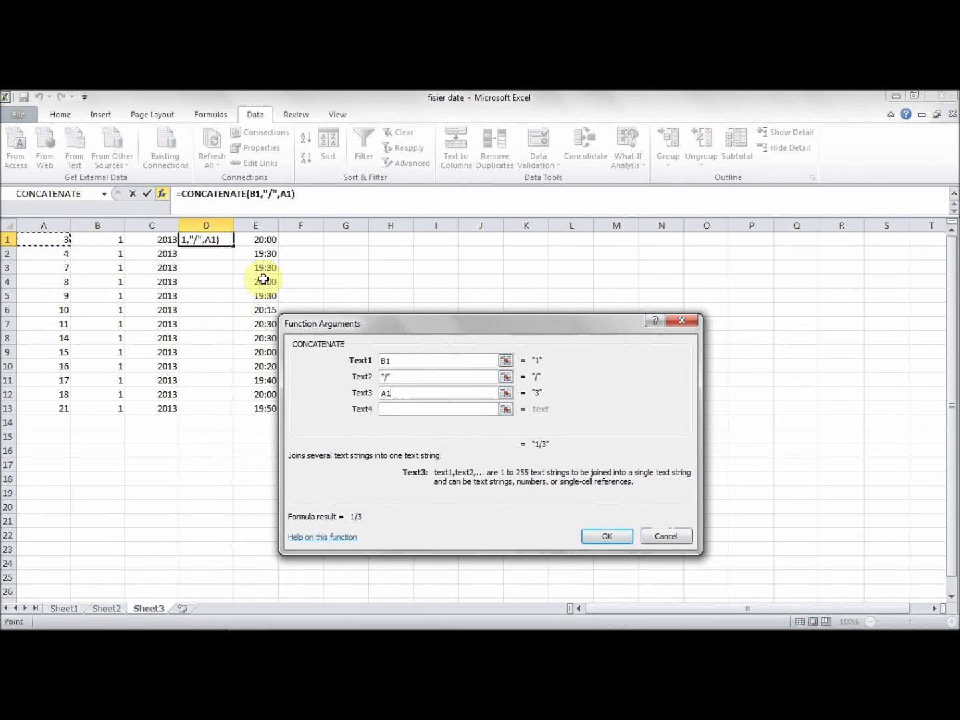
click(393, 410)
click(399, 426)
text("/")
click(166, 239)
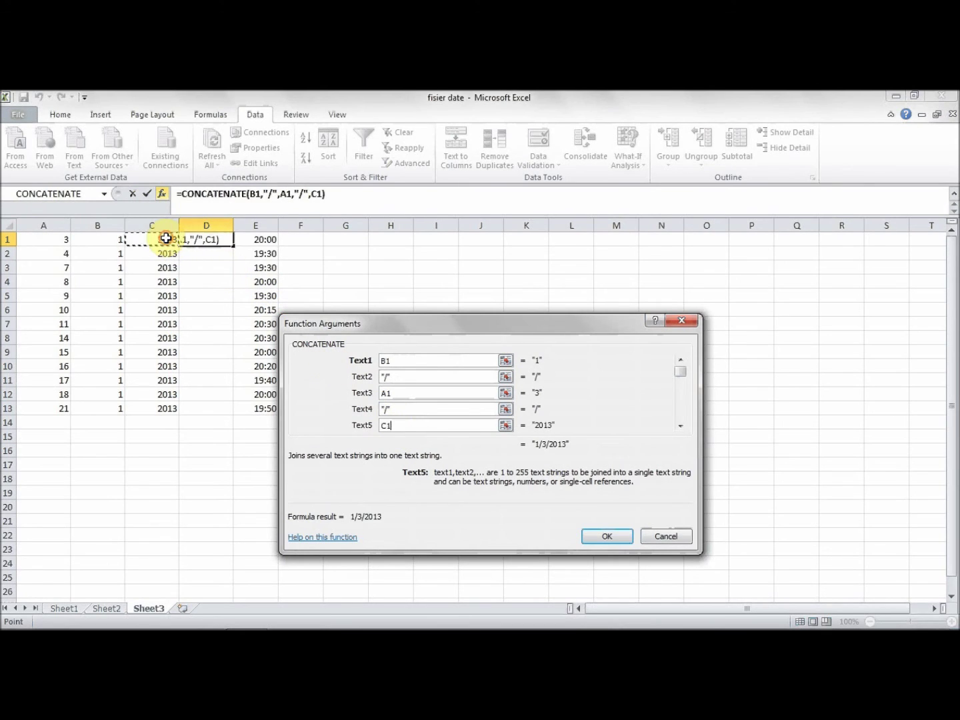
key(Return)
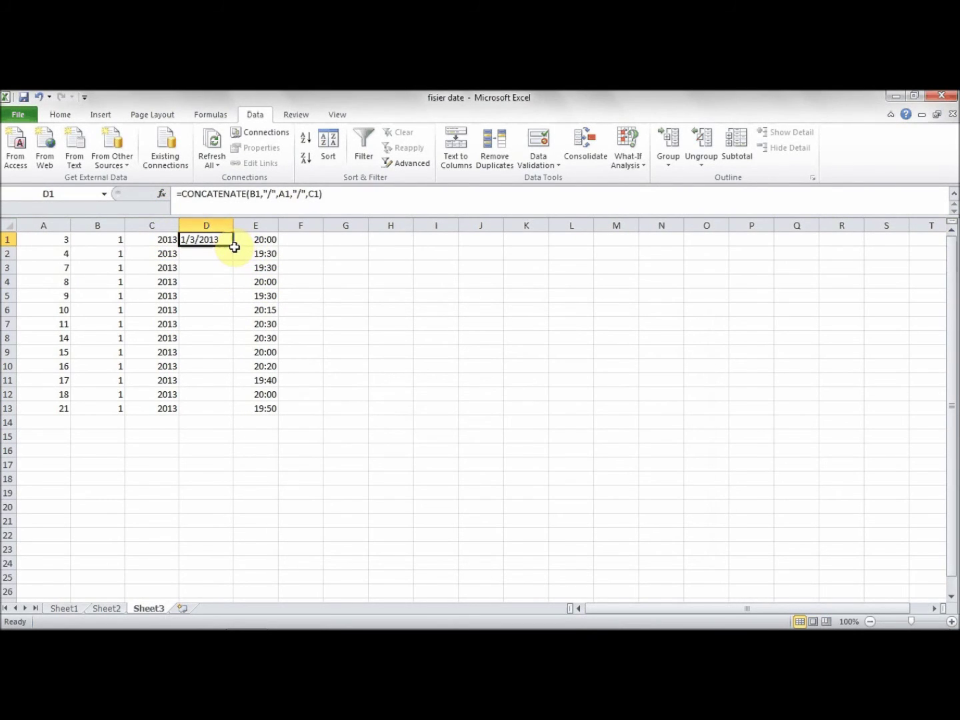
double_click(231, 246)
- Insert an empty column E and paste D1:D13 into it as plain values
click(247, 226)
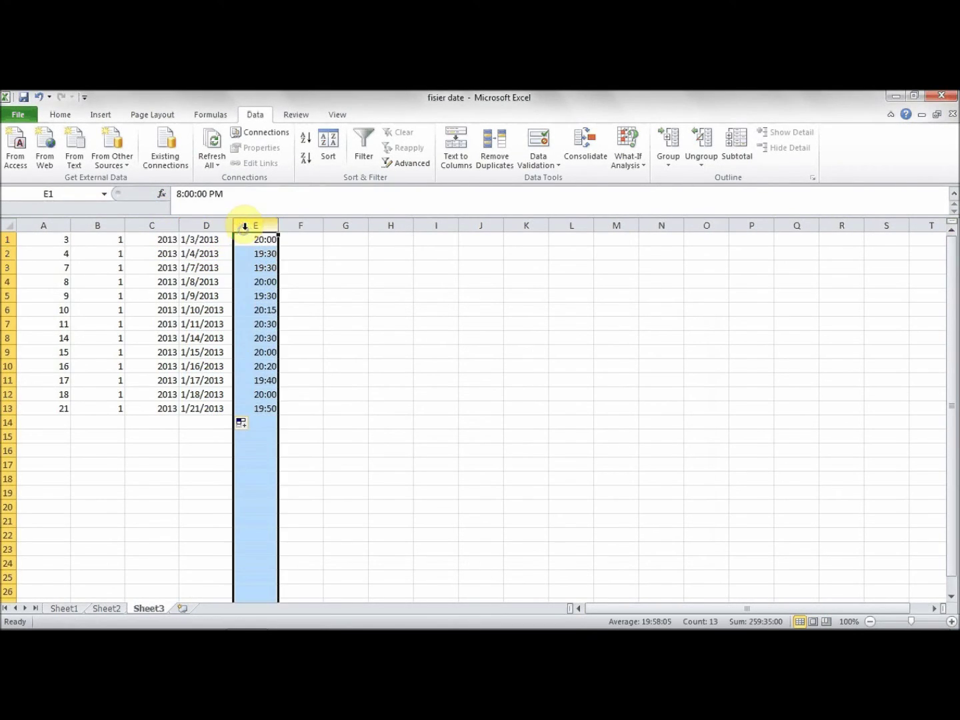
right_click(246, 227)
click(279, 322)
drag(213, 239, 182, 418)
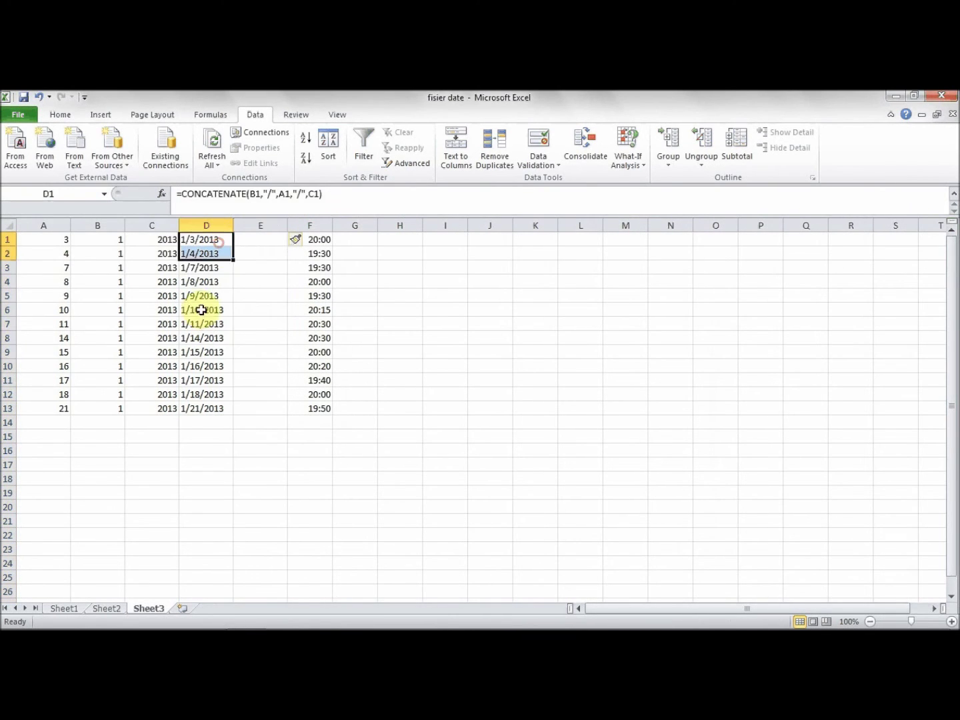
right_click(188, 392)
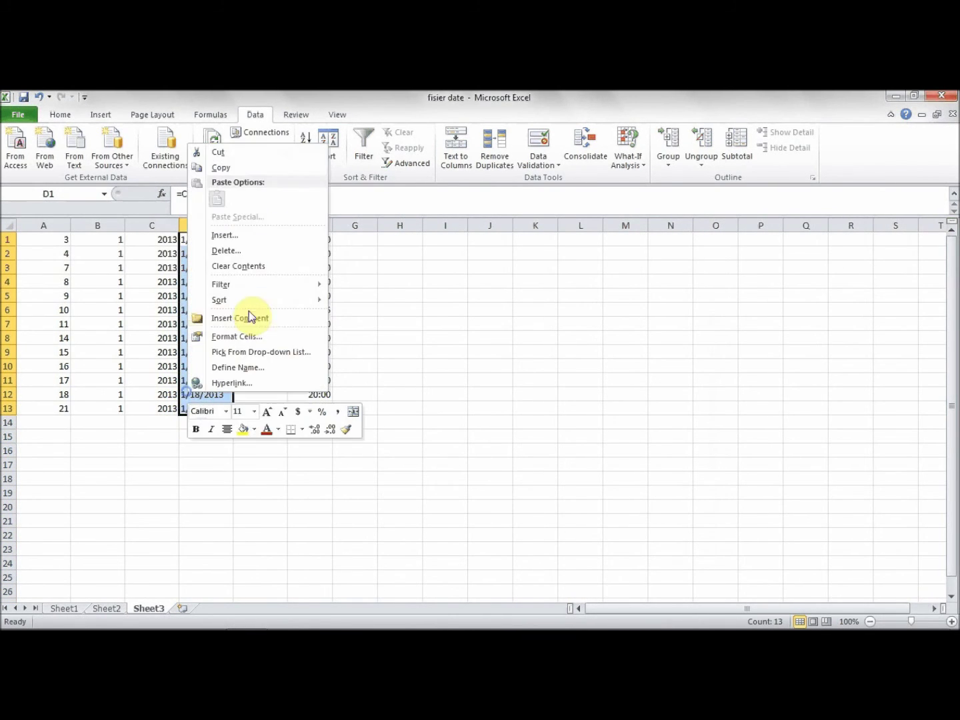
click(267, 166)
click(253, 239)
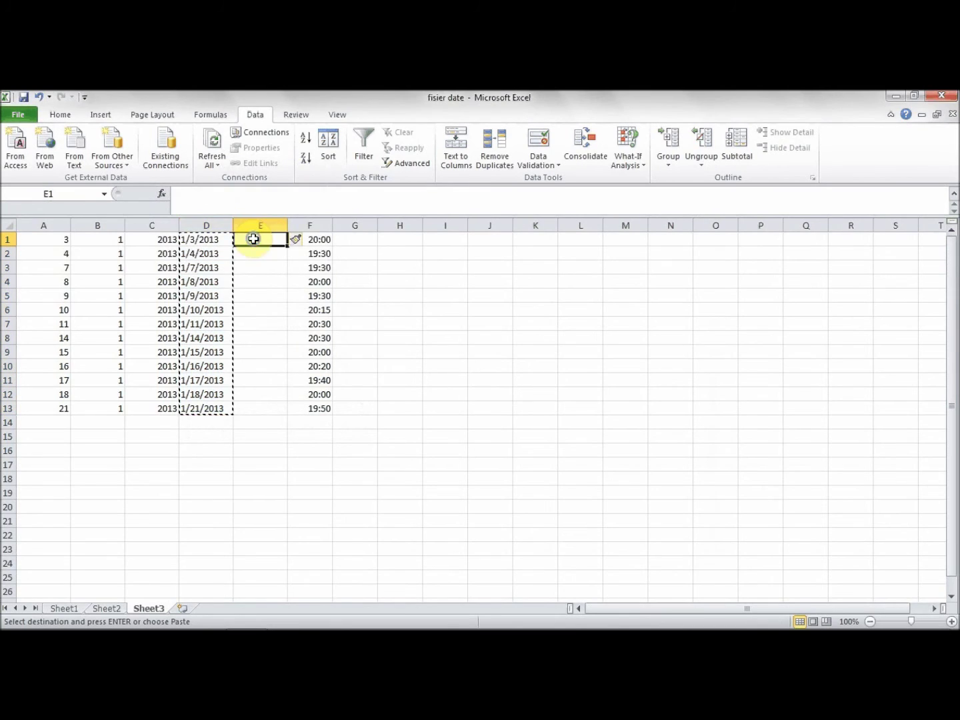
right_click(255, 238)
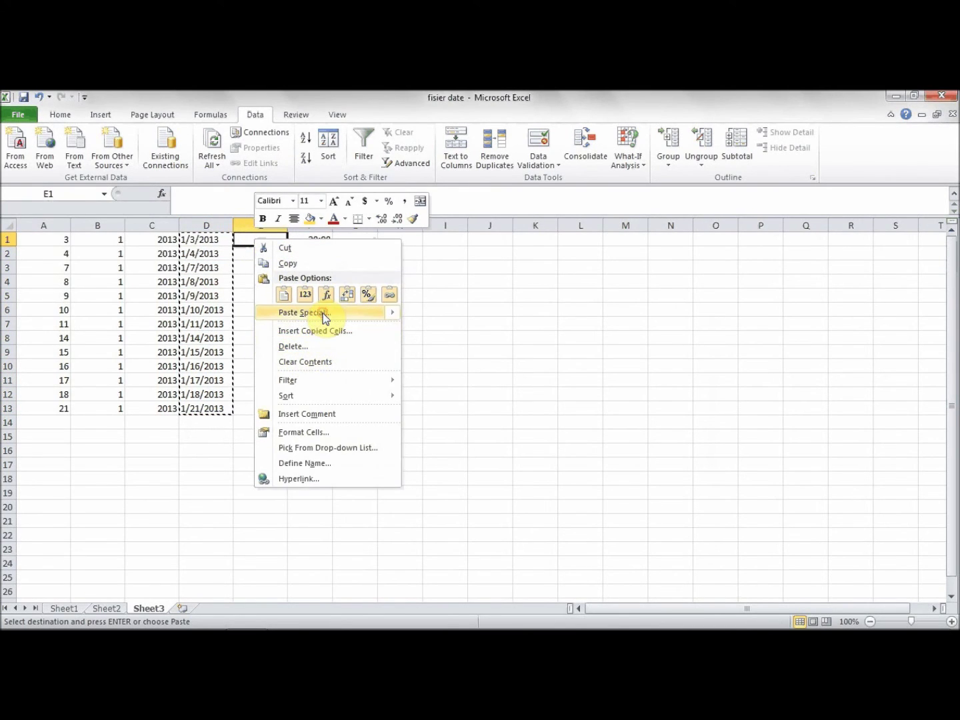
click(321, 314)
click(211, 273)
click(353, 417)
click(357, 238)
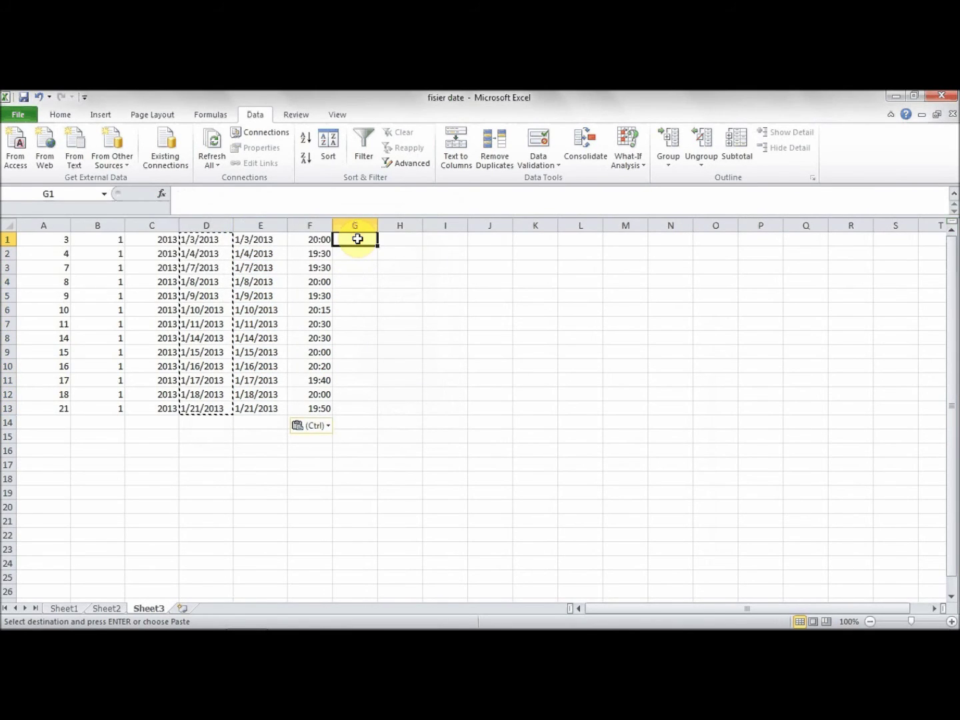
- Enter =E1+F1 in G1 to add each date to its time
text(=)
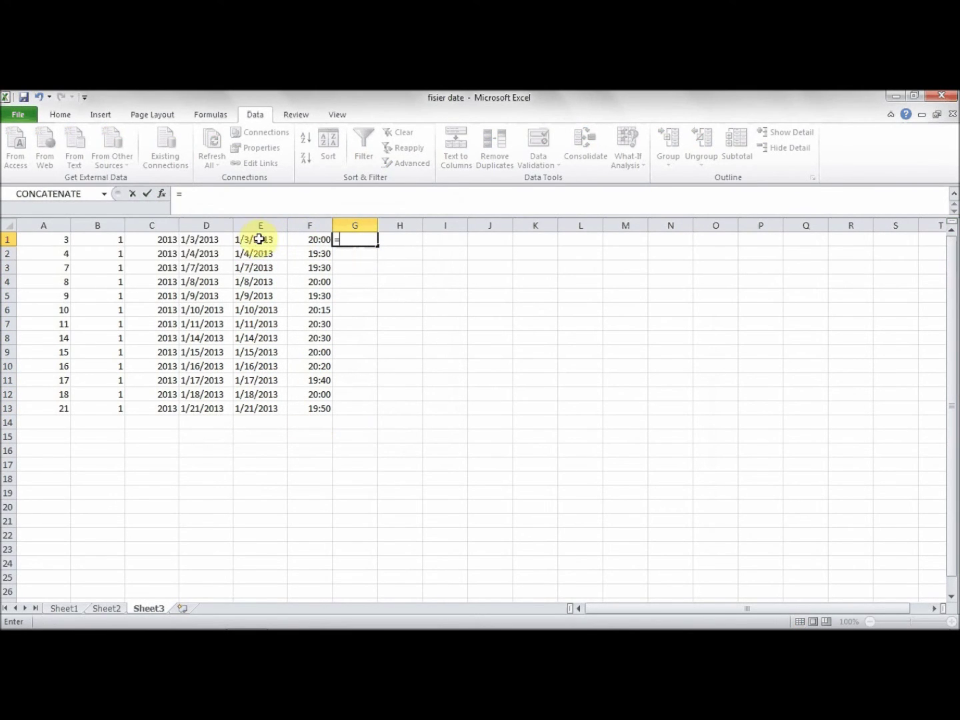
click(256, 240)
click(310, 239)
key(Return)
click(362, 239)
- Format column G with the 3/14/01 13:30 date and 24-hour time format
click(357, 224)
right_click(357, 222)
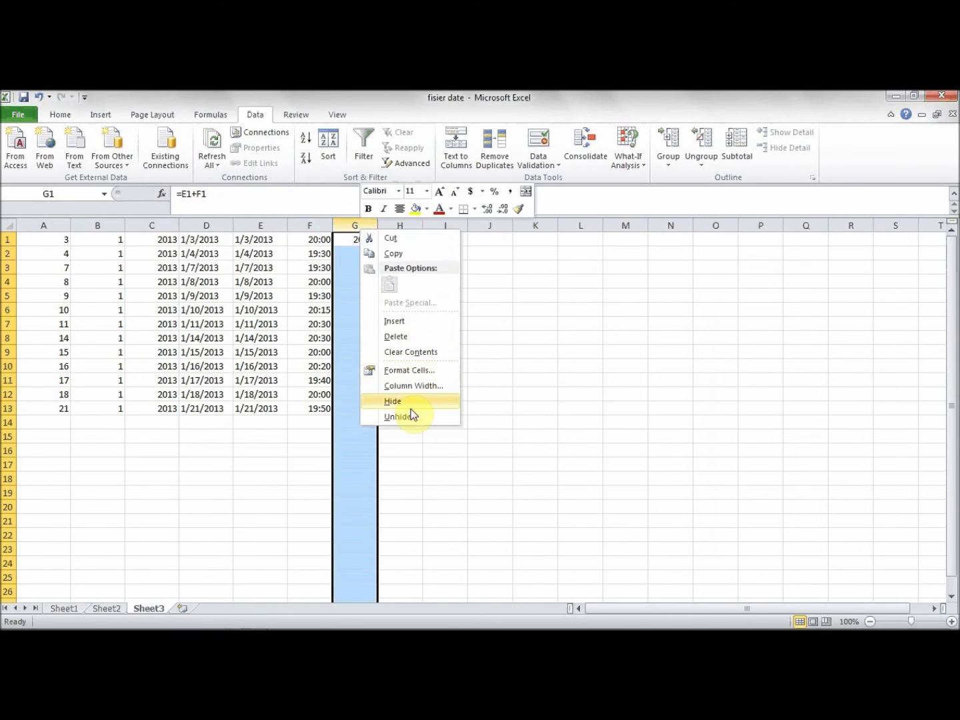
click(419, 371)
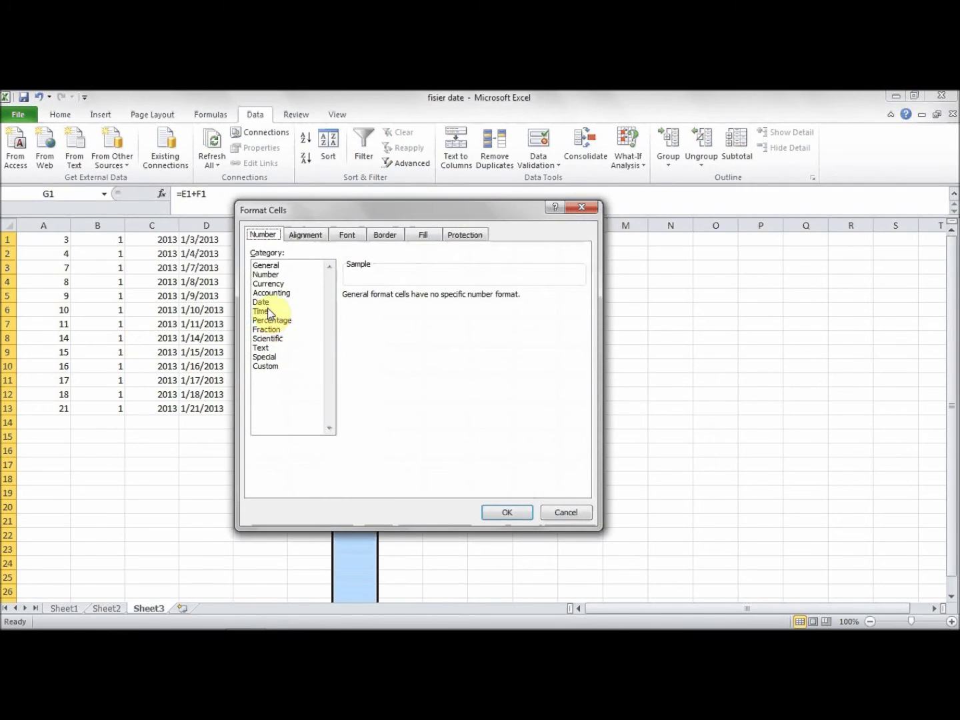
click(261, 302)
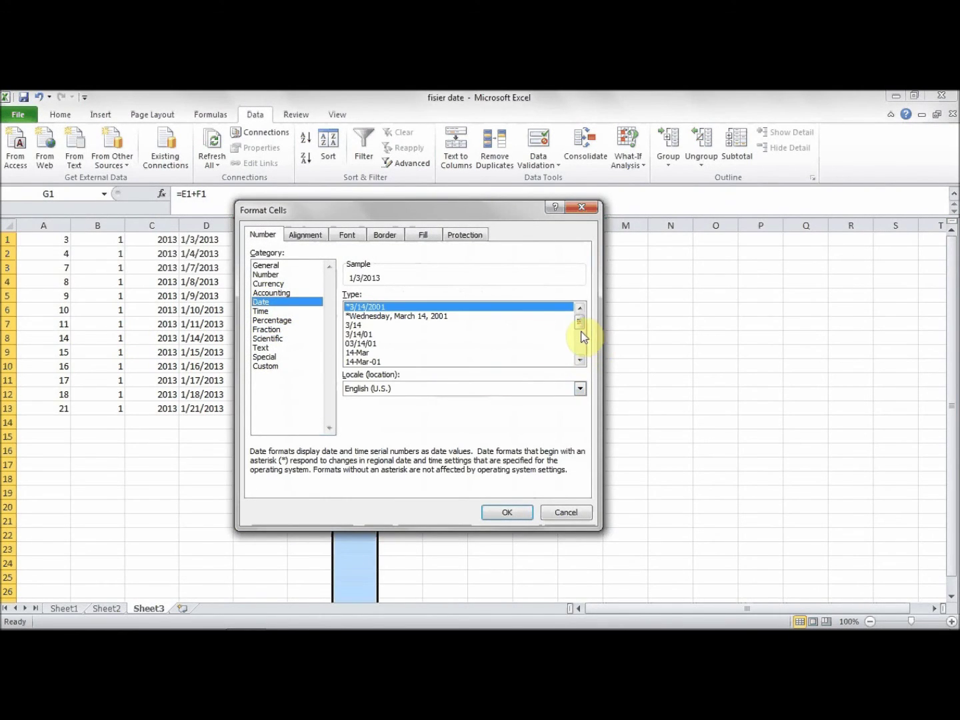
drag(580, 333, 580, 345)
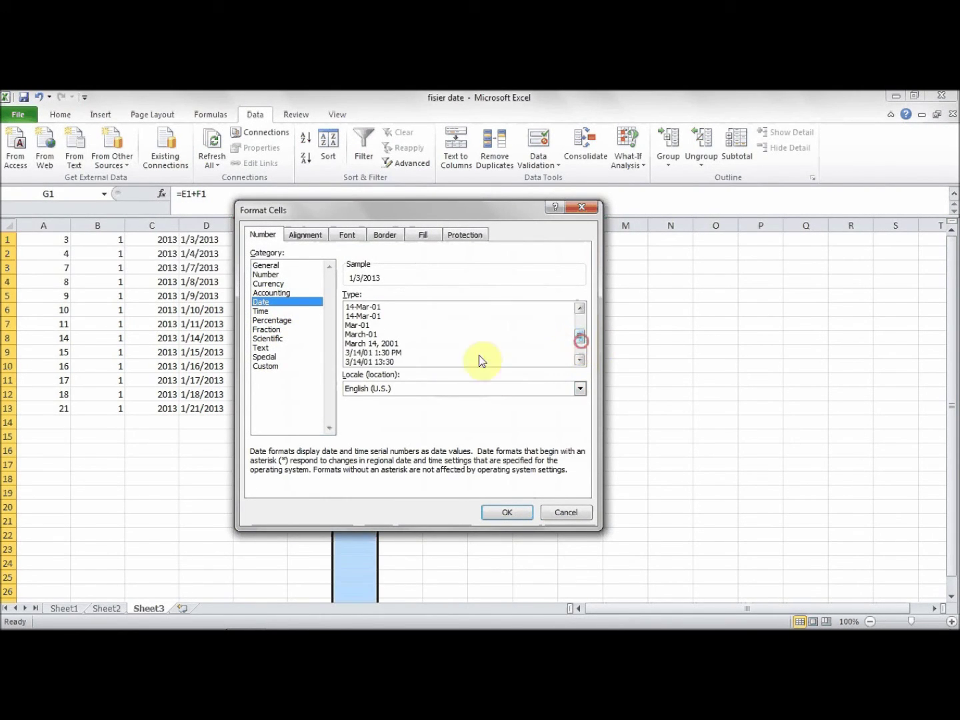
click(370, 352)
click(372, 362)
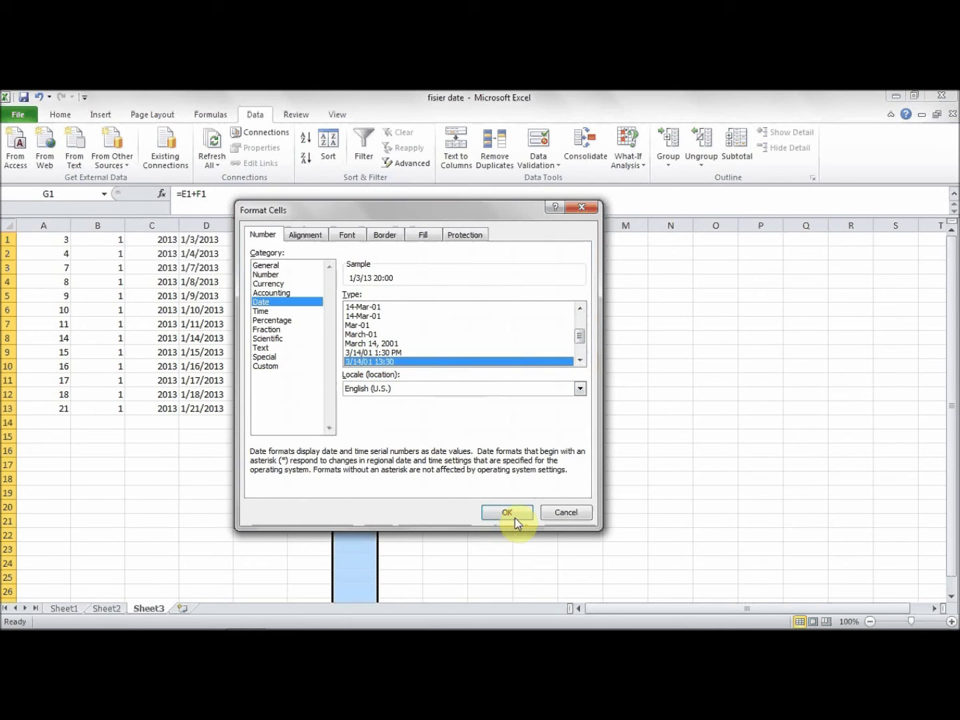
click(510, 512)
- Fill the G1 formula down to G13 and autofit column G
click(386, 243)
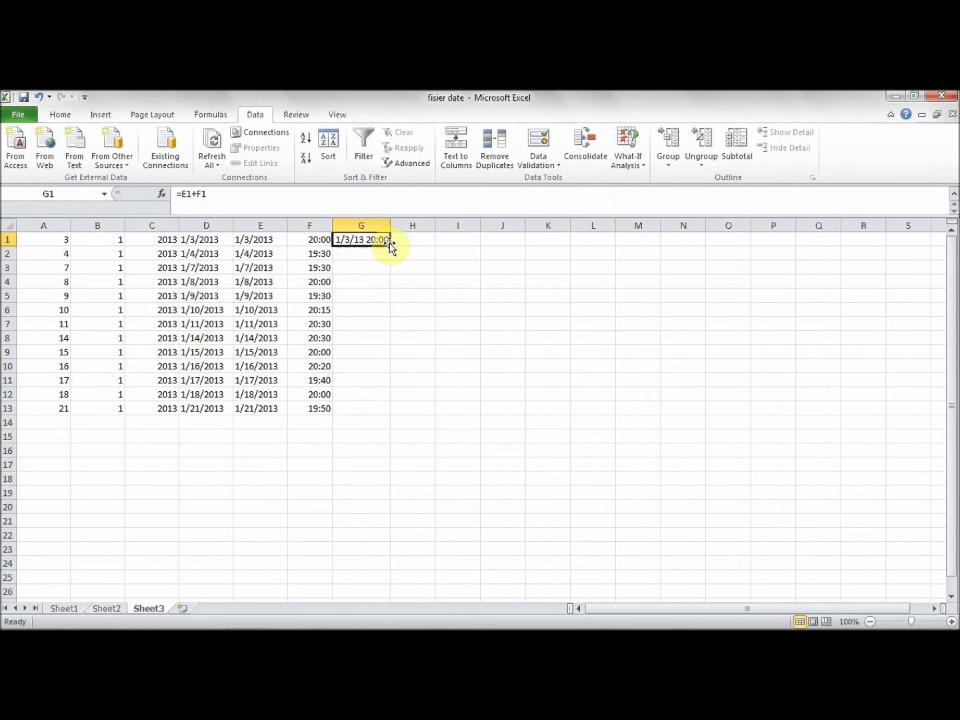
drag(392, 245, 370, 407)
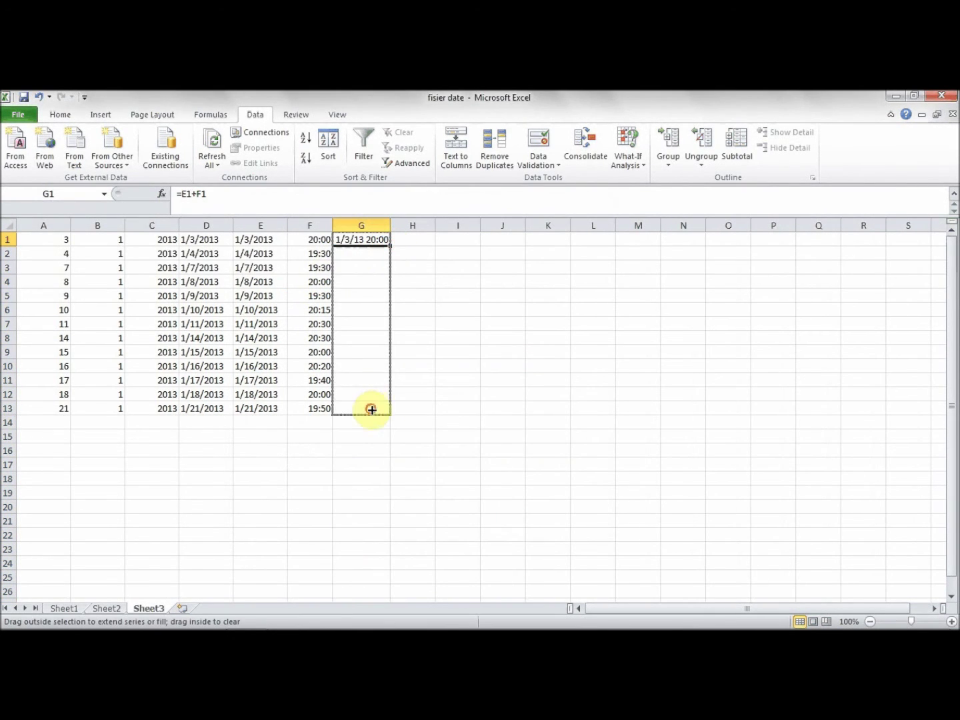
double_click(391, 224)
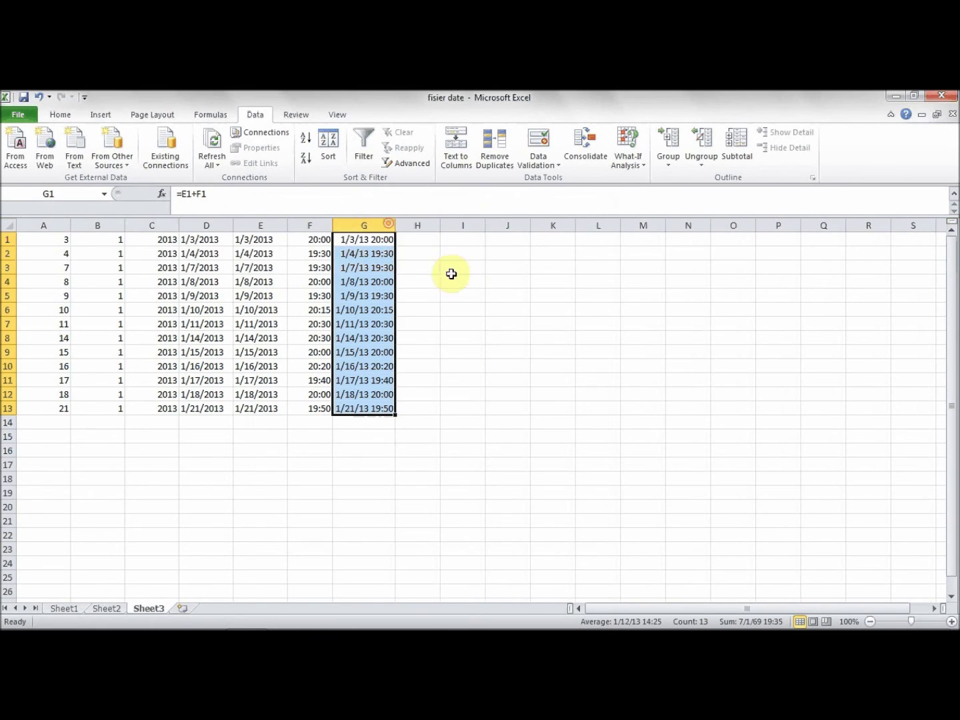
right_click(366, 259)
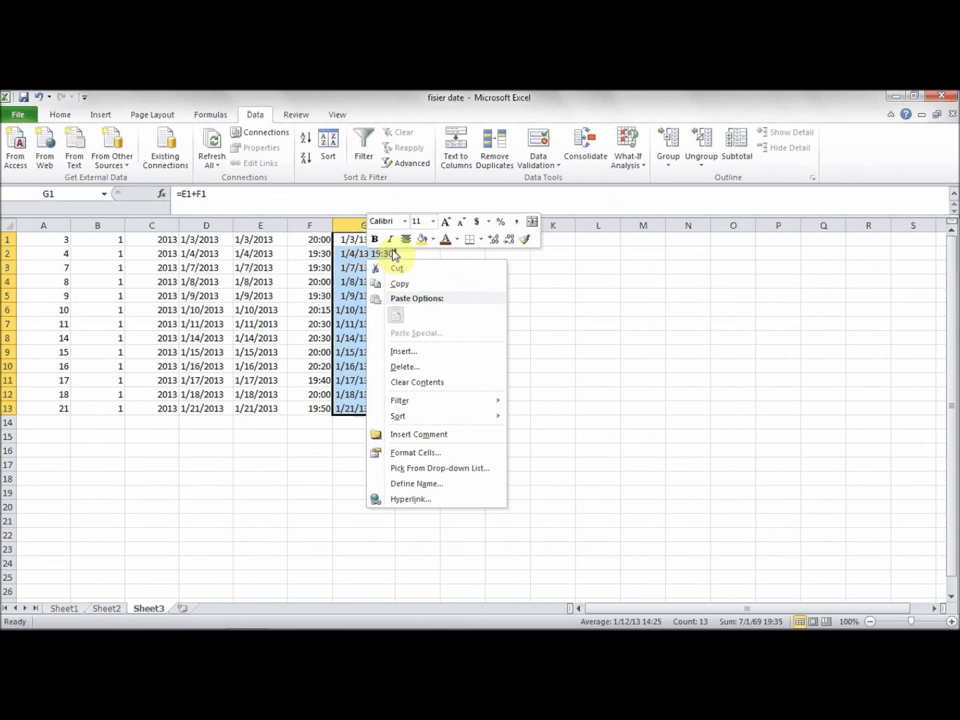
- Copy Sheet3's combined date-time column and paste it as values into Sheet1 starting at G2
click(399, 283)
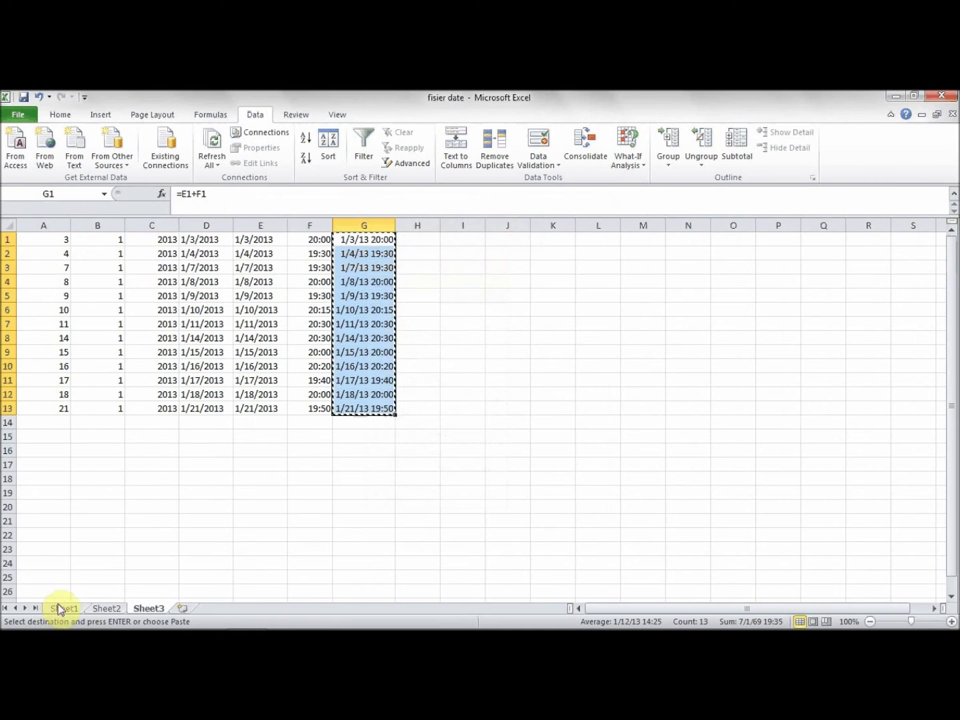
click(64, 608)
click(376, 254)
right_click(377, 254)
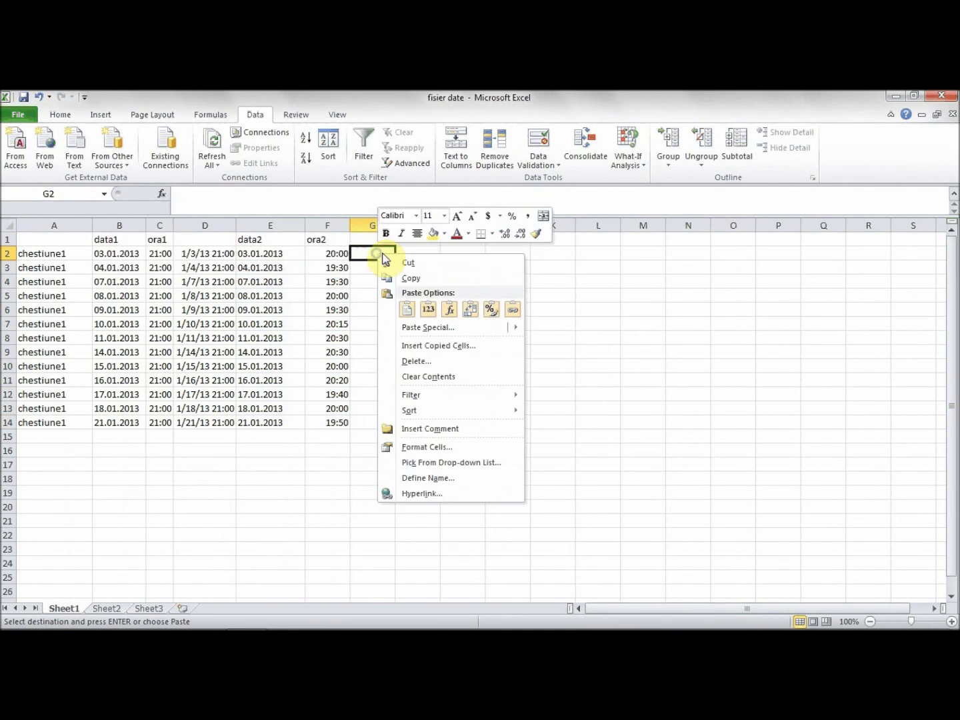
click(417, 331)
click(305, 274)
click(465, 421)
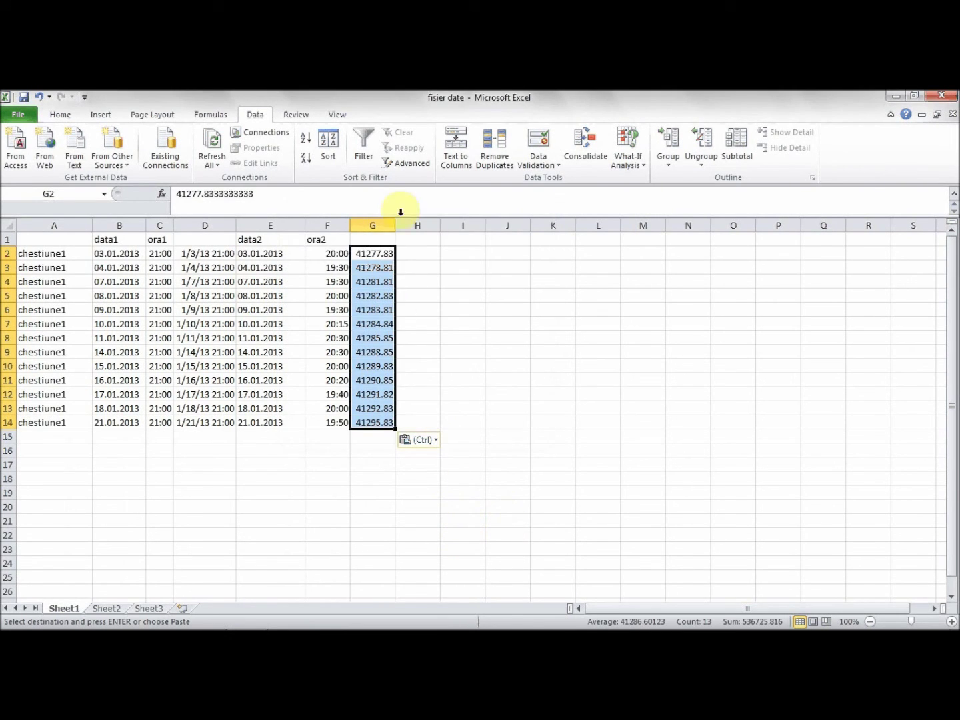
- Format Sheet1 column G with the 3/14/01 13:30 date and 24-hour time format
click(379, 224)
right_click(380, 225)
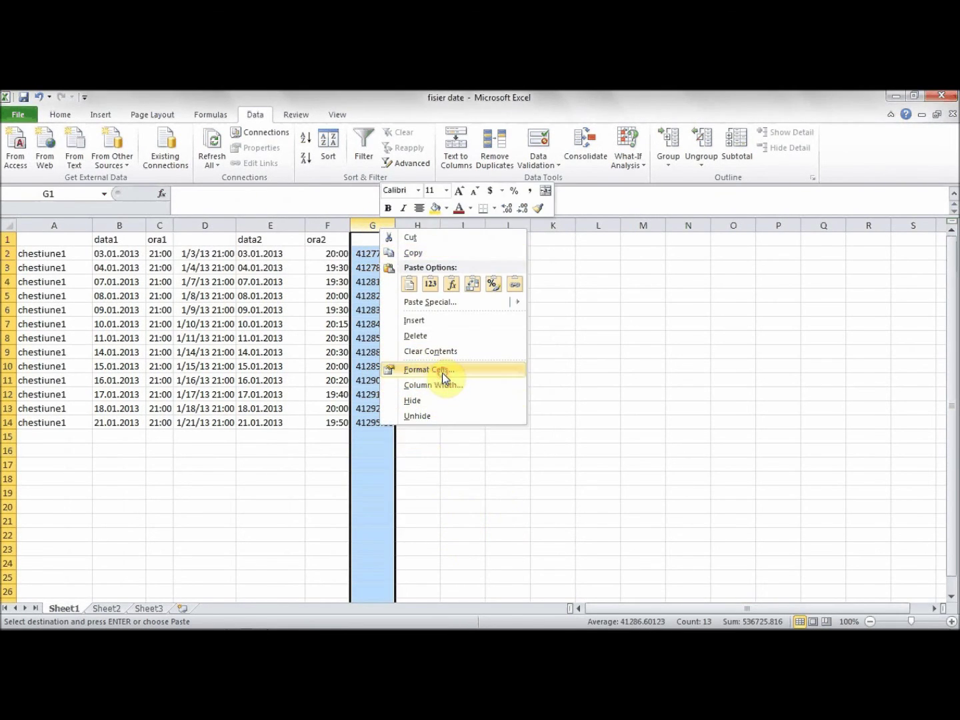
click(442, 369)
click(257, 291)
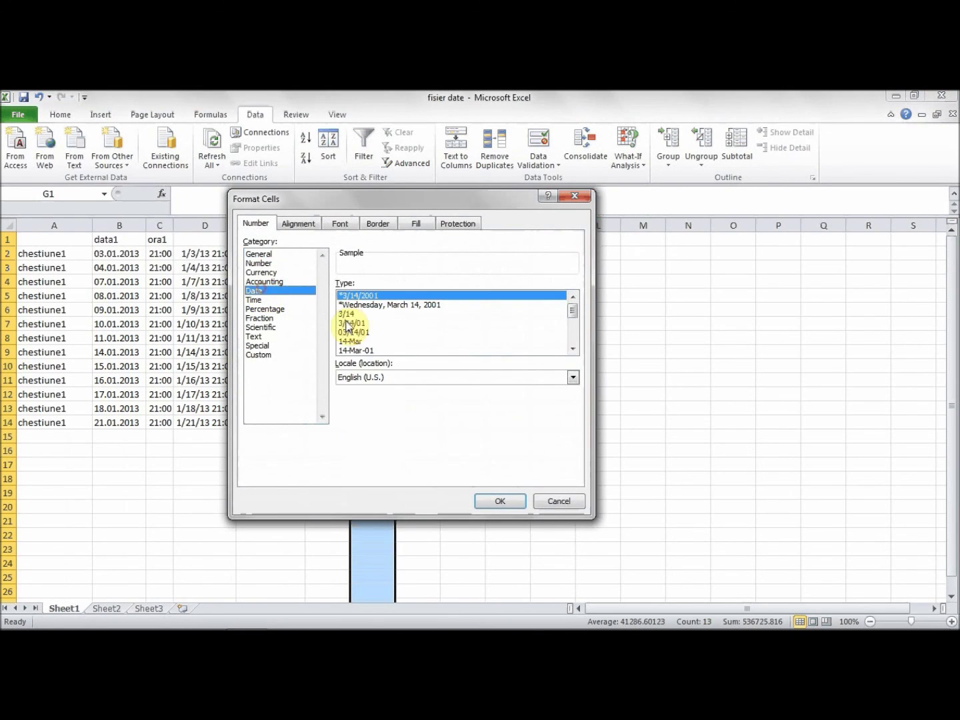
drag(573, 312, 572, 328)
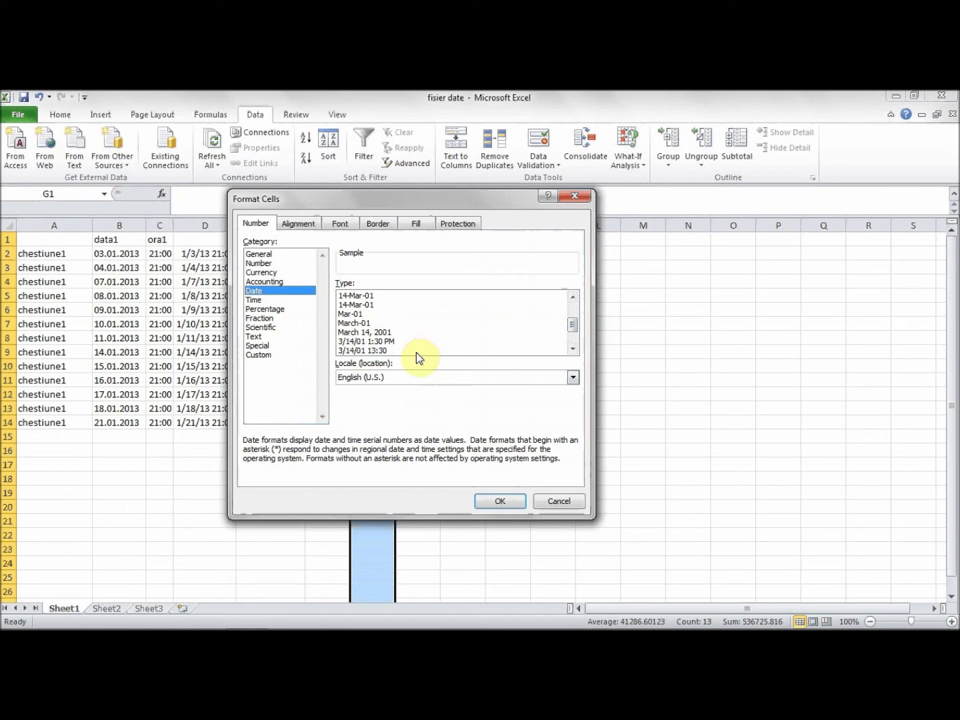
click(413, 352)
click(510, 507)
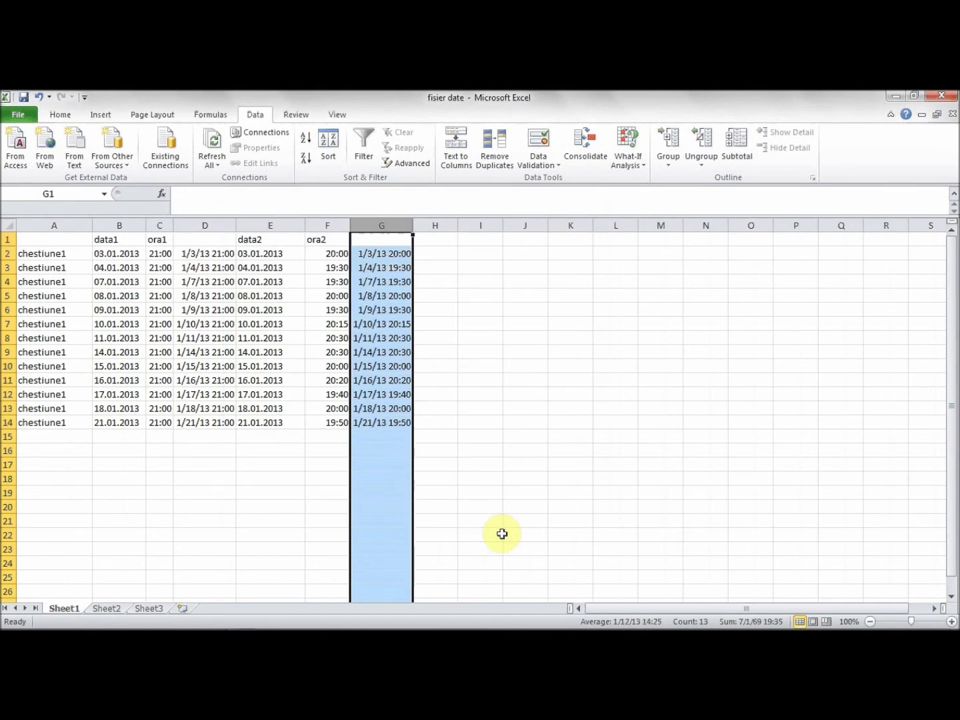
click(380, 408)
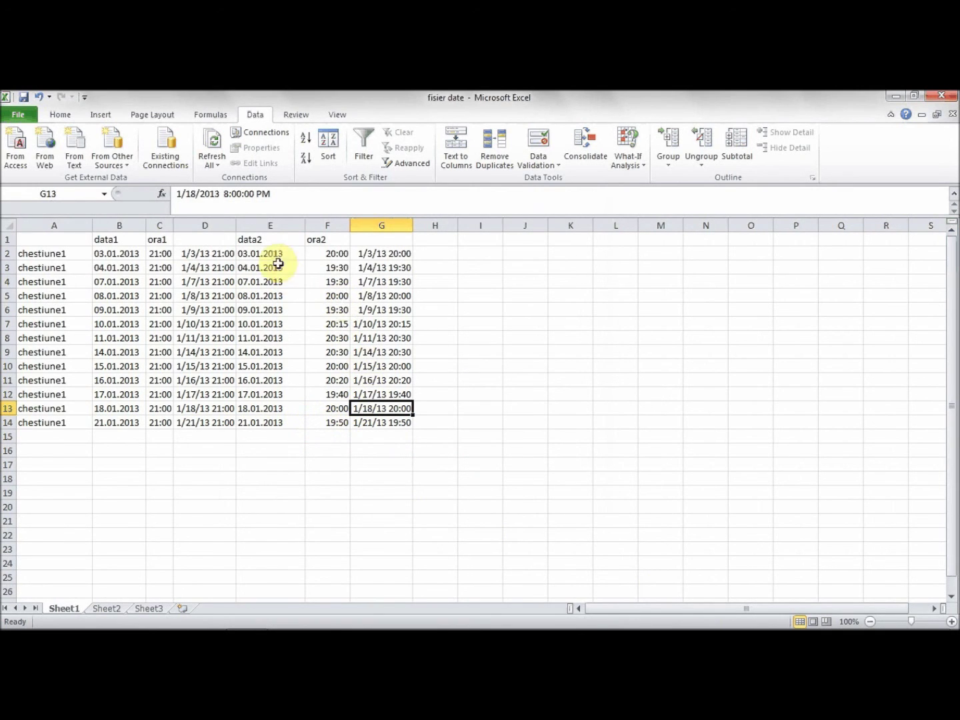
- Hide the separate date and time columns E:F and B:C
drag(270, 225, 312, 225)
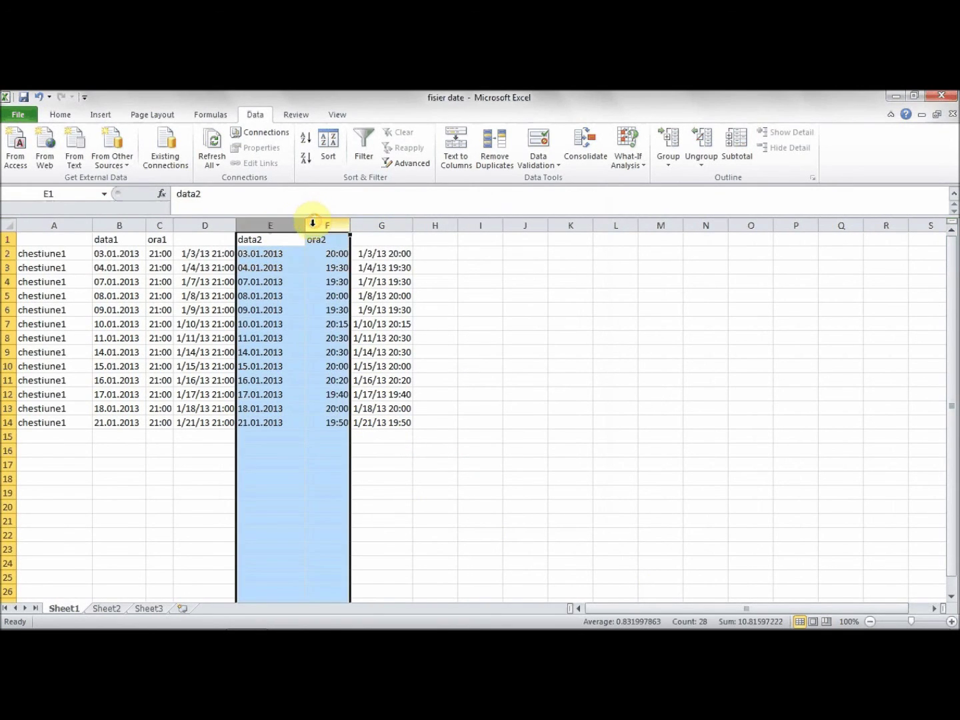
right_click(311, 224)
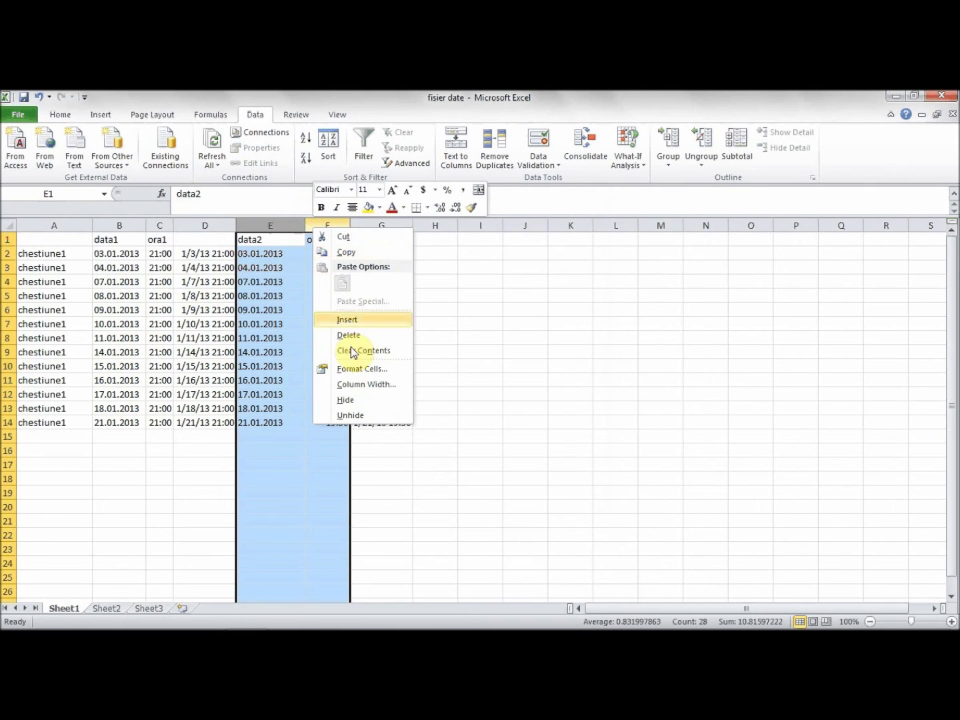
click(361, 399)
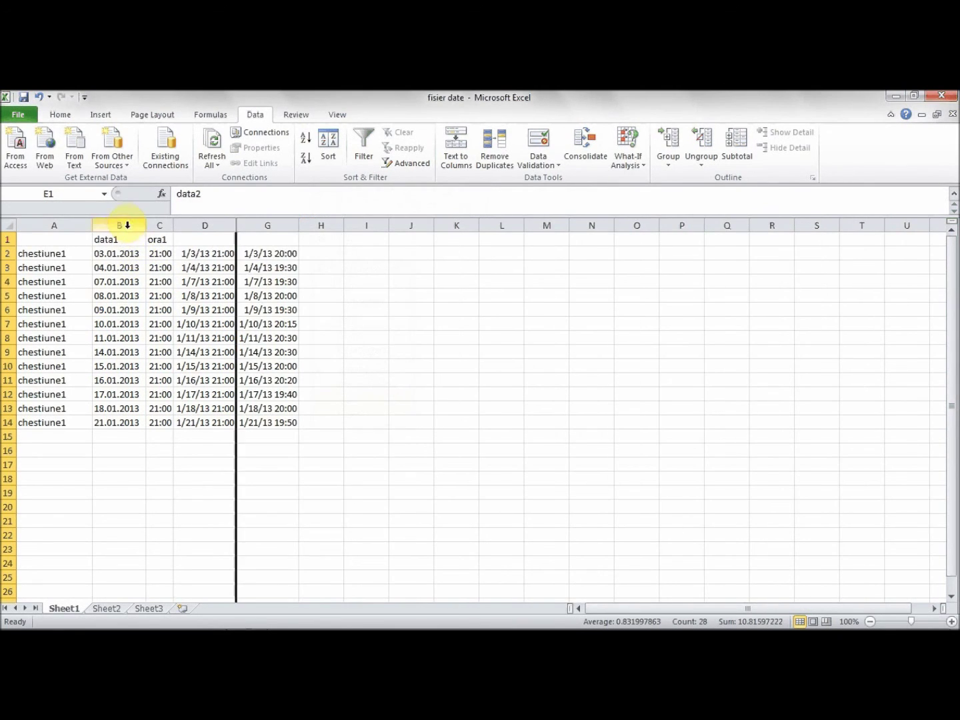
drag(125, 225, 147, 225)
right_click(148, 224)
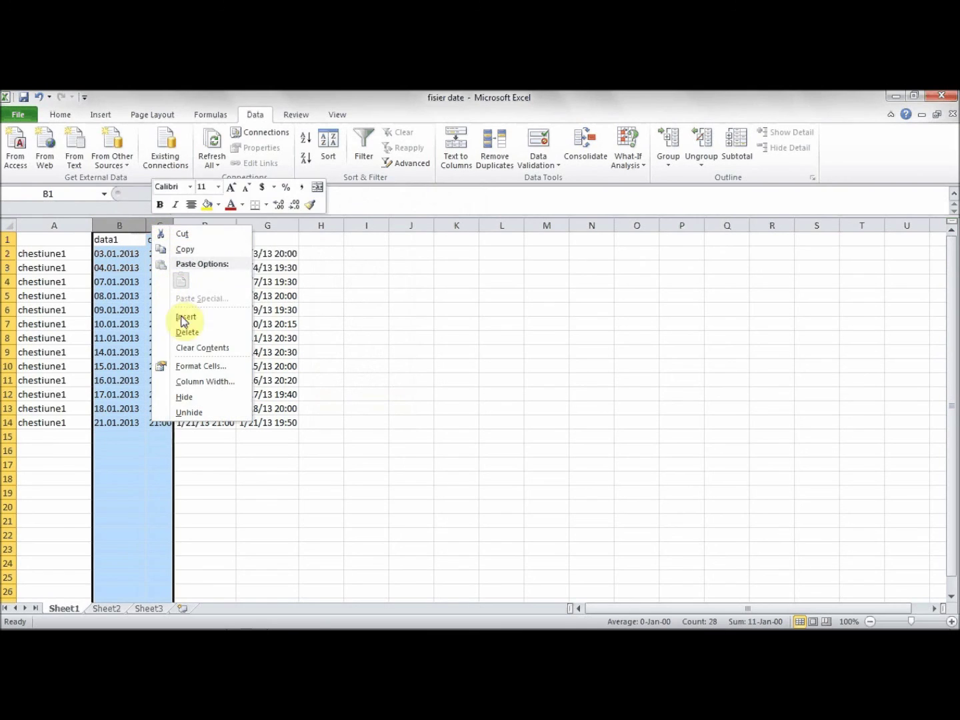
click(183, 397)
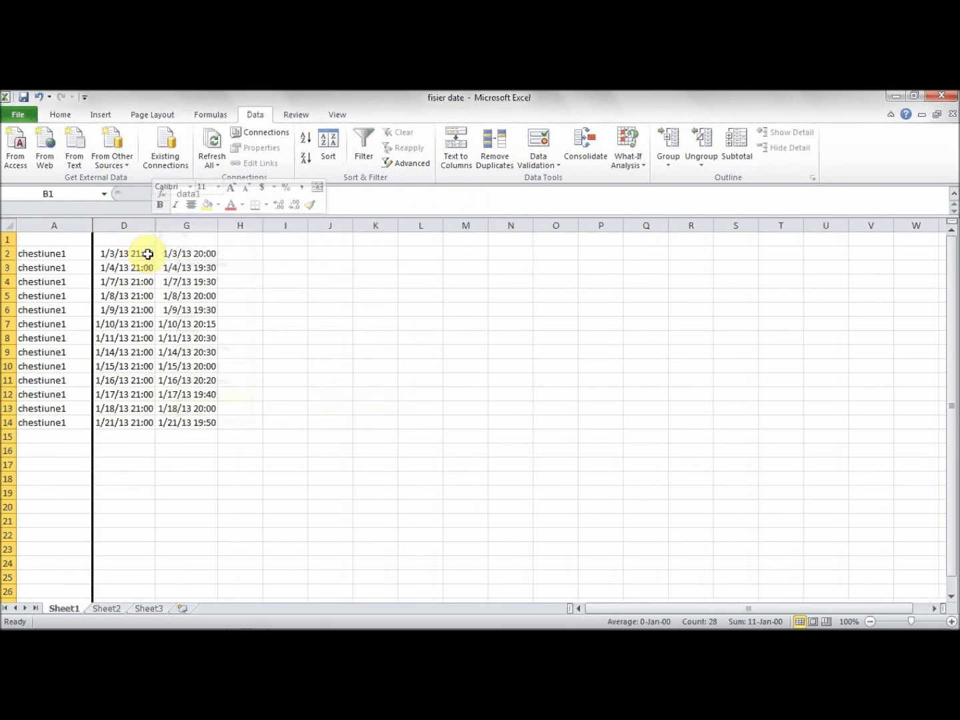
- Enter the headers 'data, ora 1' in D1, 'data, ora 2' in G1 and 'diferenta timp' in H1
click(139, 243)
text(data, ora 1)
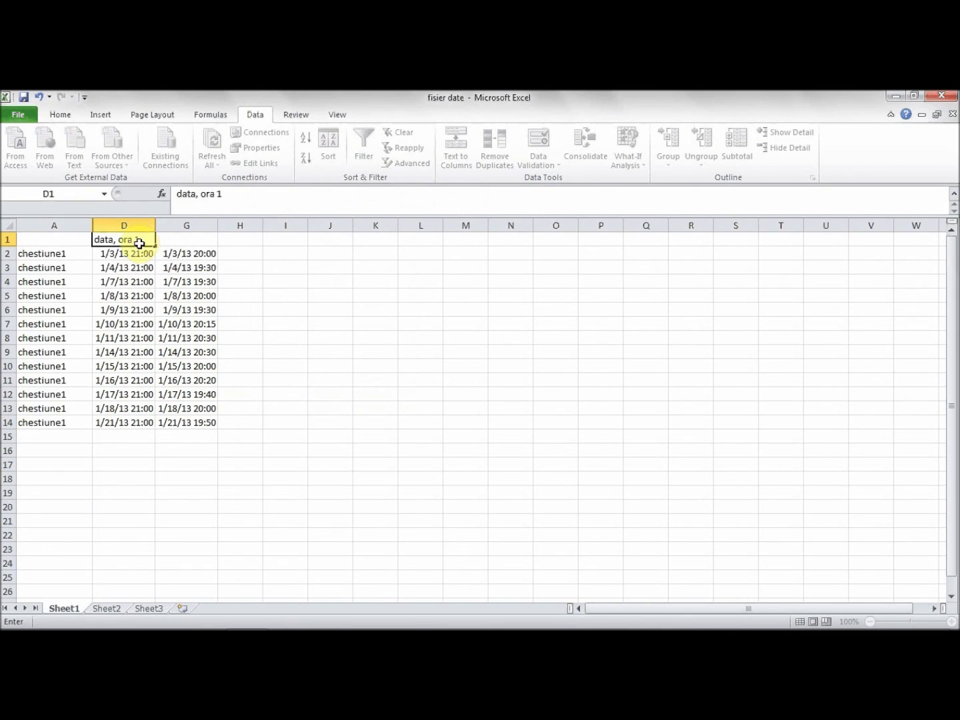
key(Tab)
text(data)
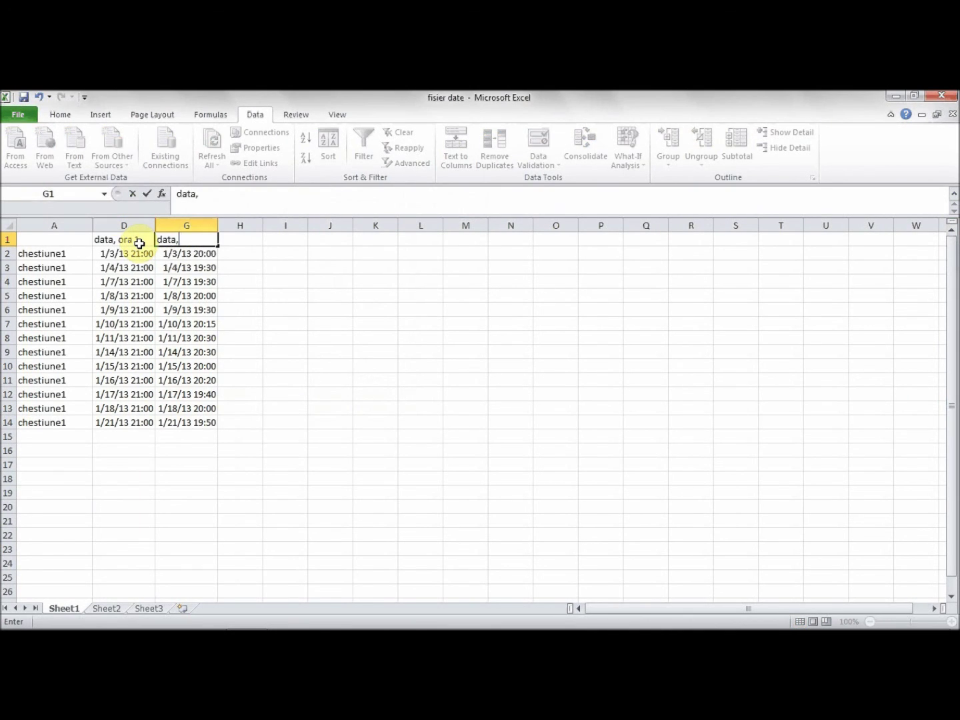
text(ora 2)
click(250, 240)
text(diferenta timp)
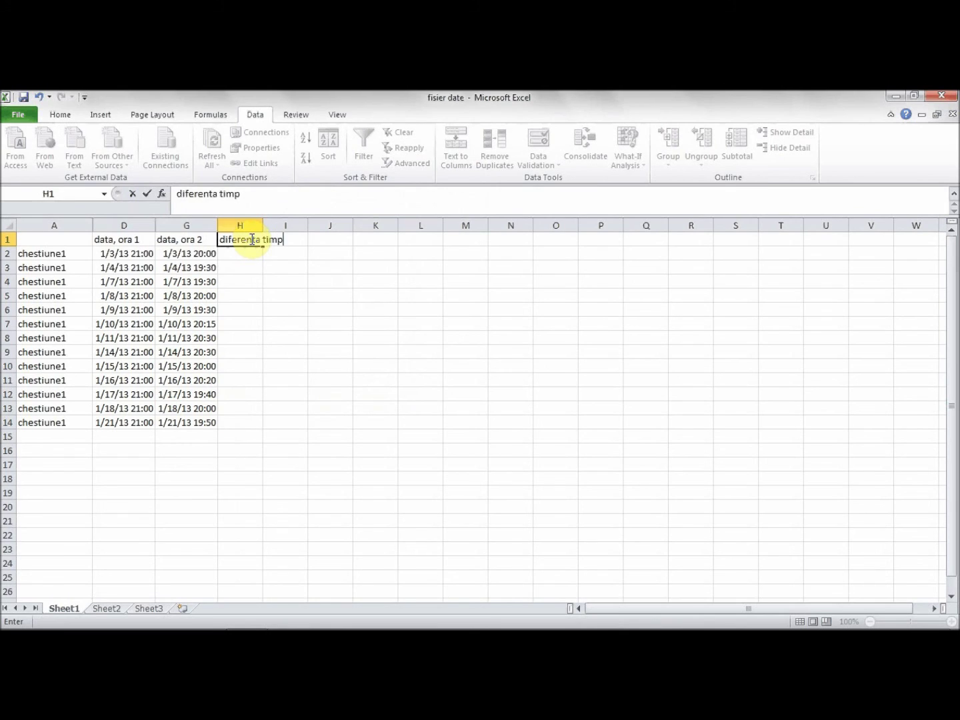
key(Return)
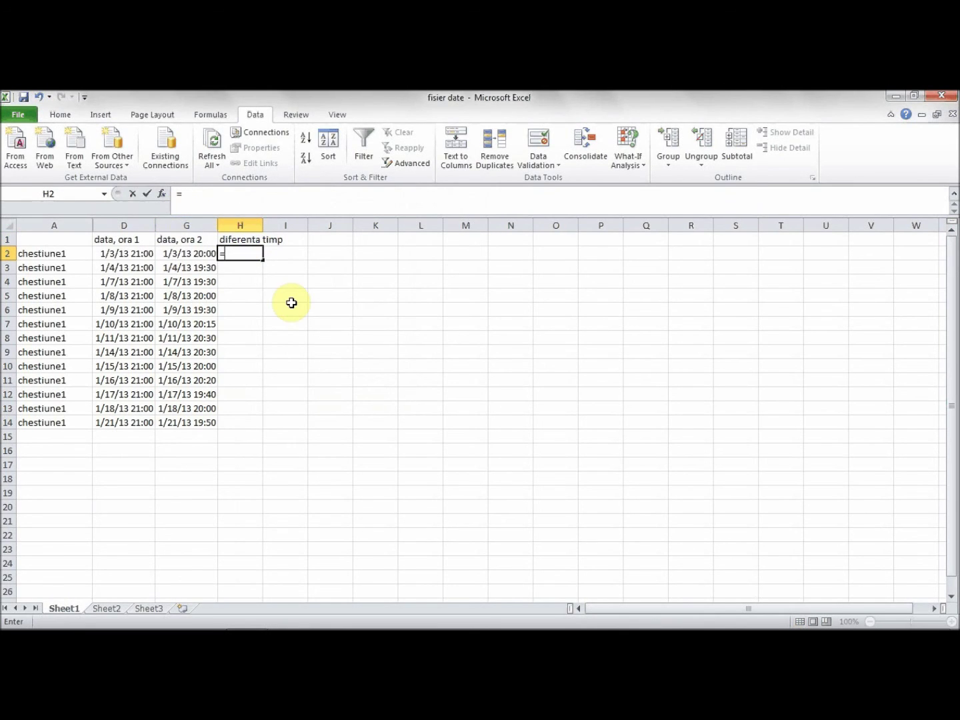
- Enter =G2-D2 in H2 and fill it down to H14
text(=)
click(198, 253)
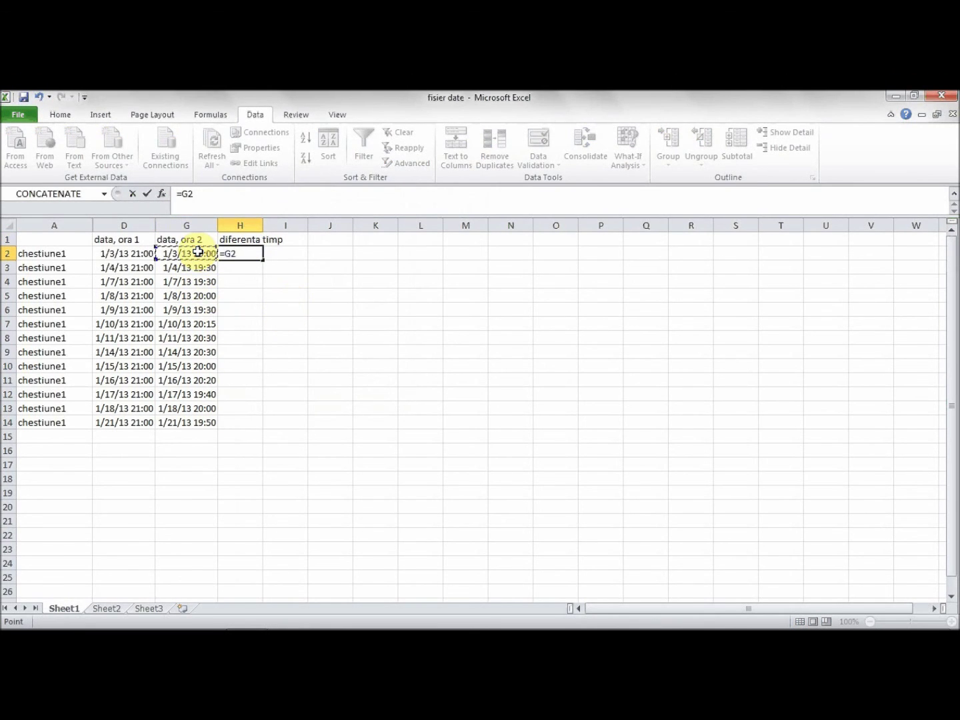
click(137, 253)
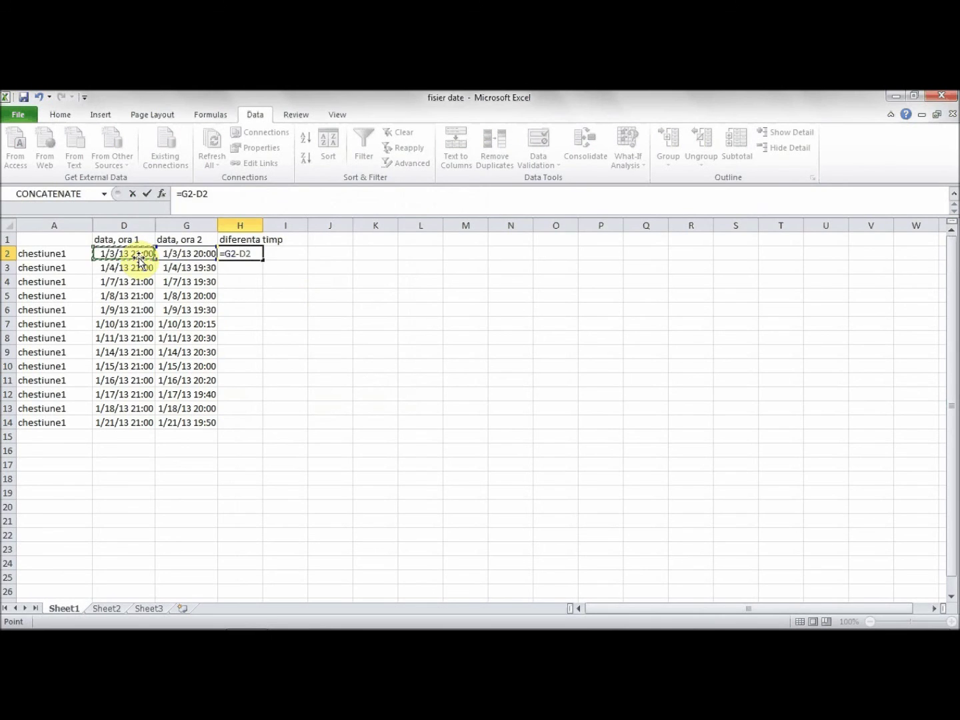
key(Return)
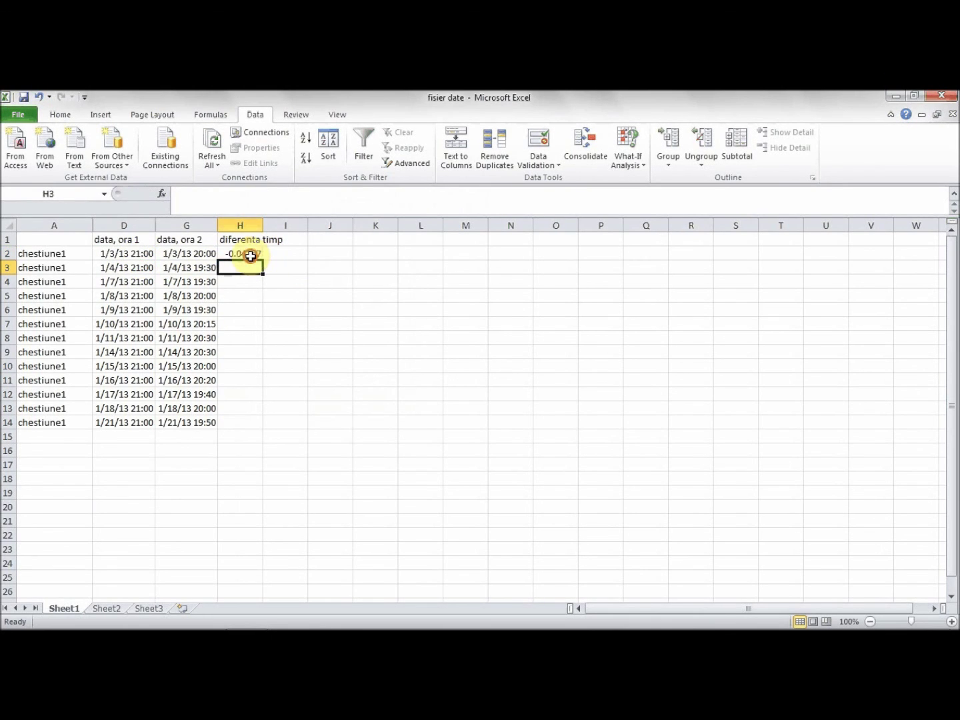
click(260, 255)
drag(264, 261, 267, 422)
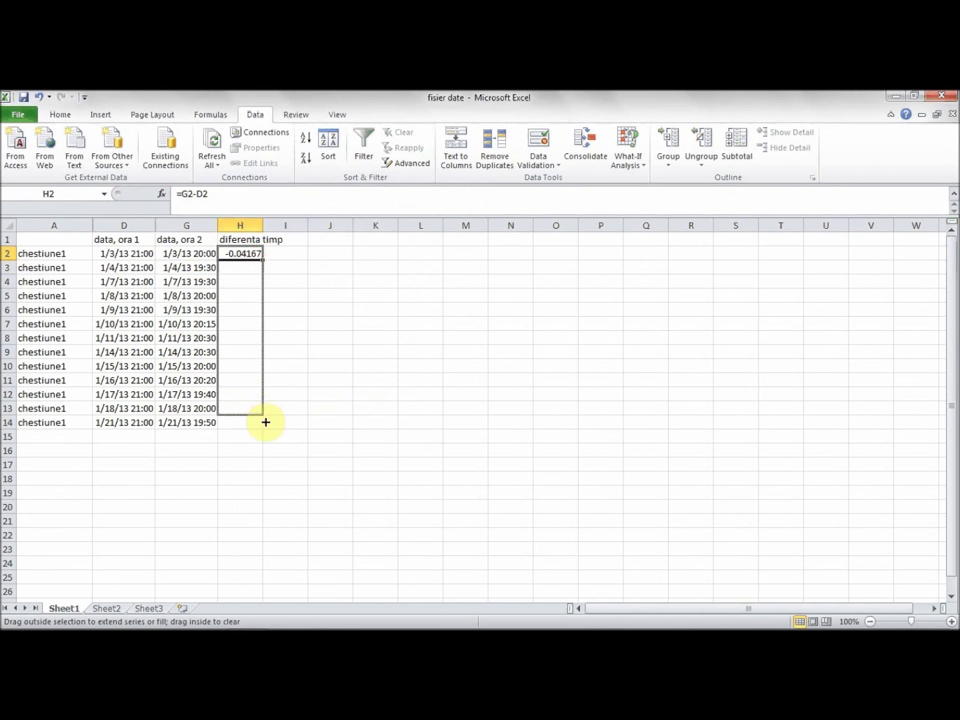
- Change the H2 formula to =(G2-D2)*24, fixing the formula error, and widen column H
double_click(263, 224)
click(219, 193)
text())
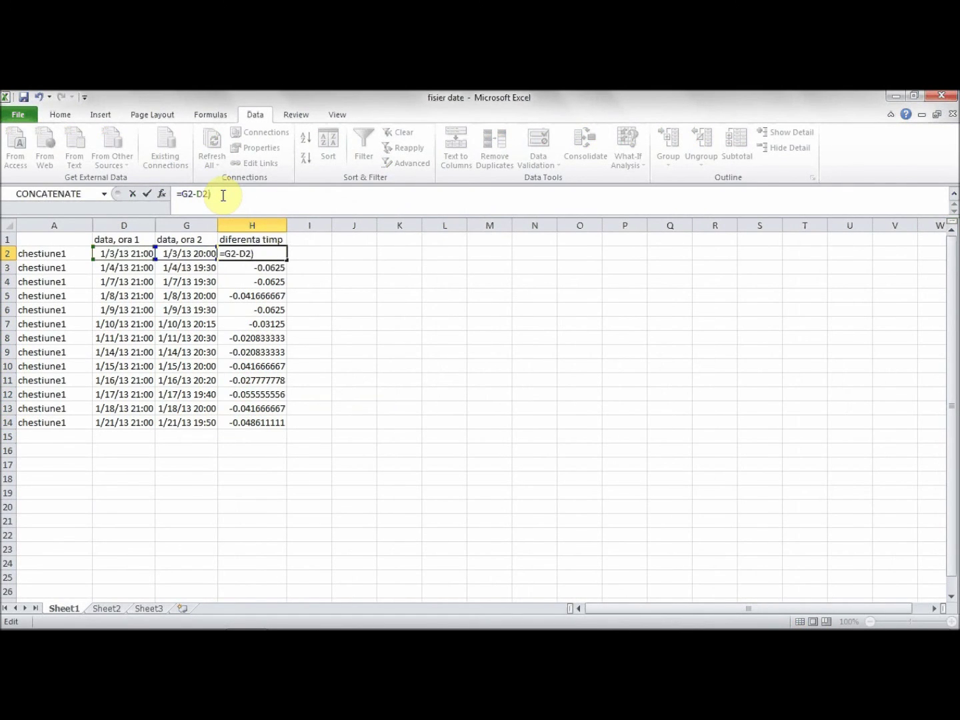
text((*24)
key(Return)
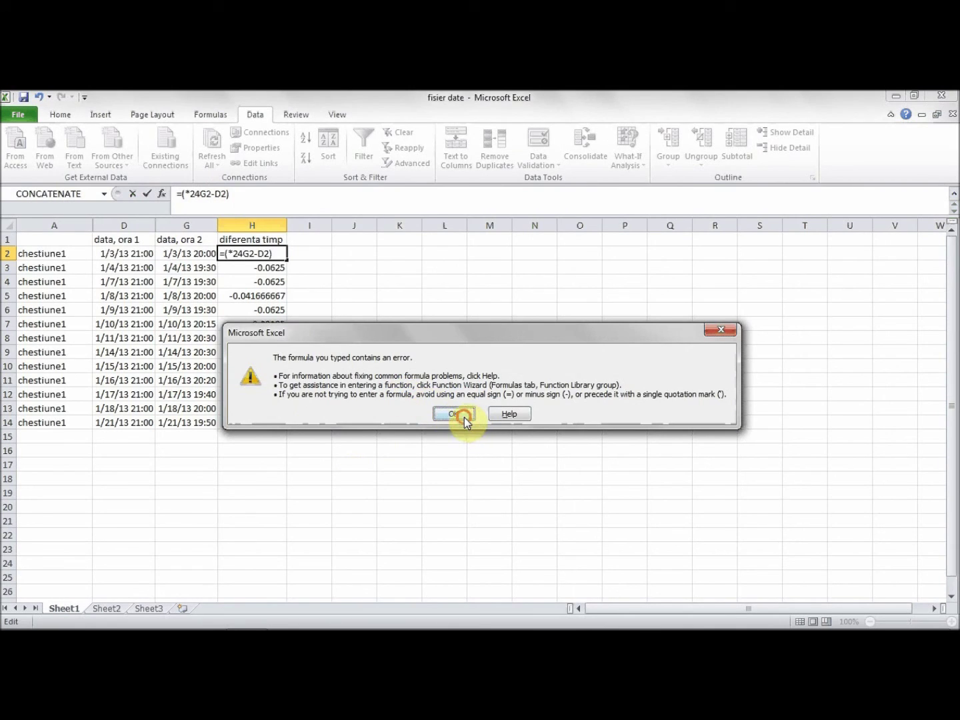
click(461, 415)
click(192, 194)
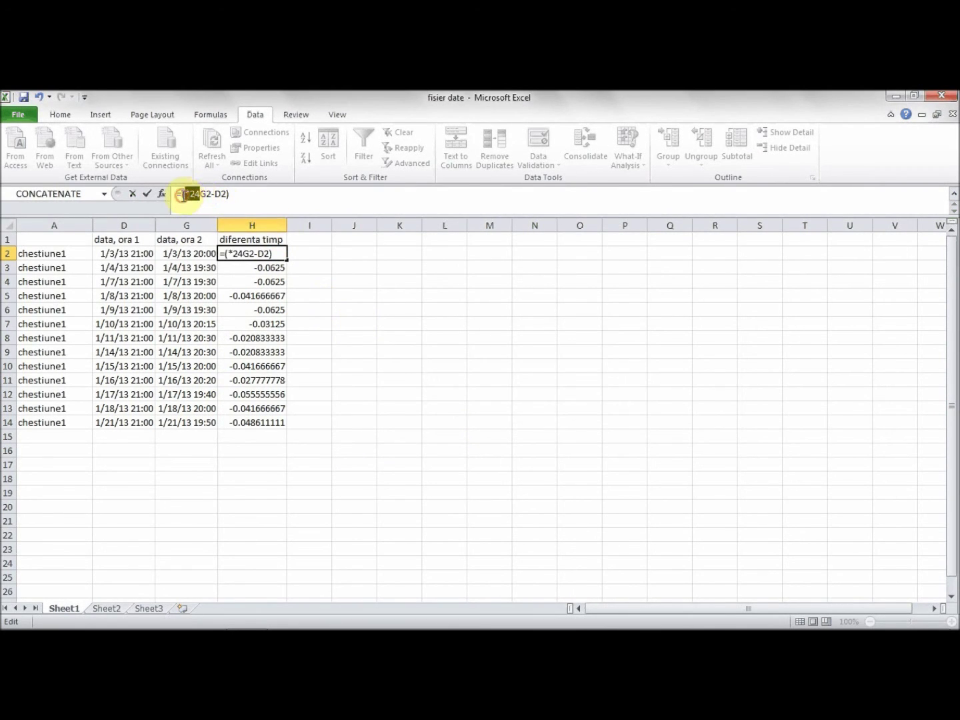
key(End)
key(Delete)
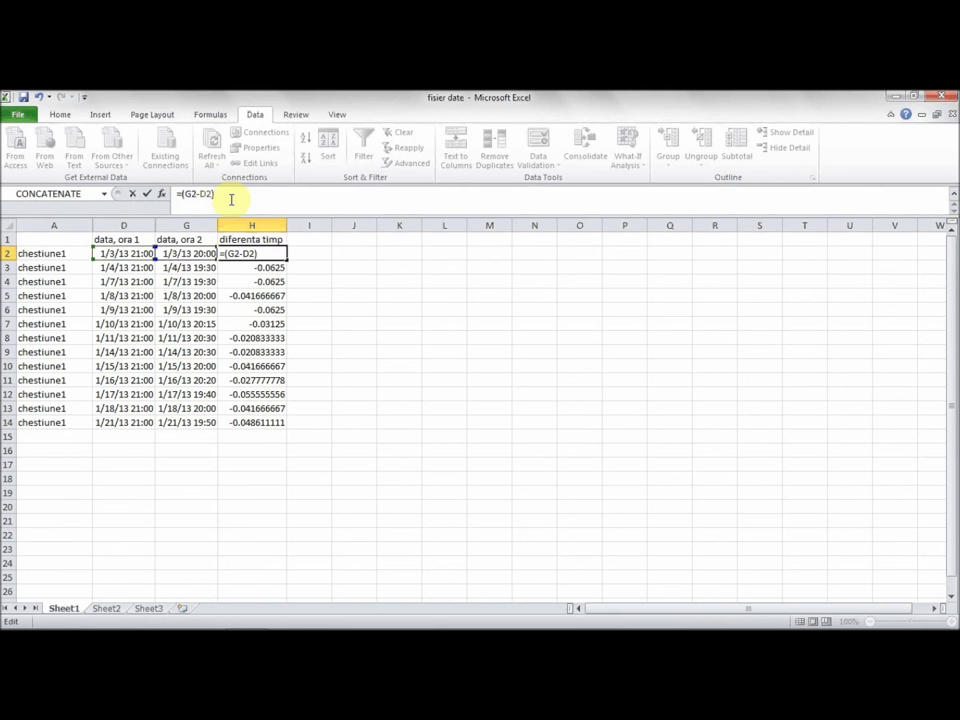
key(Return)
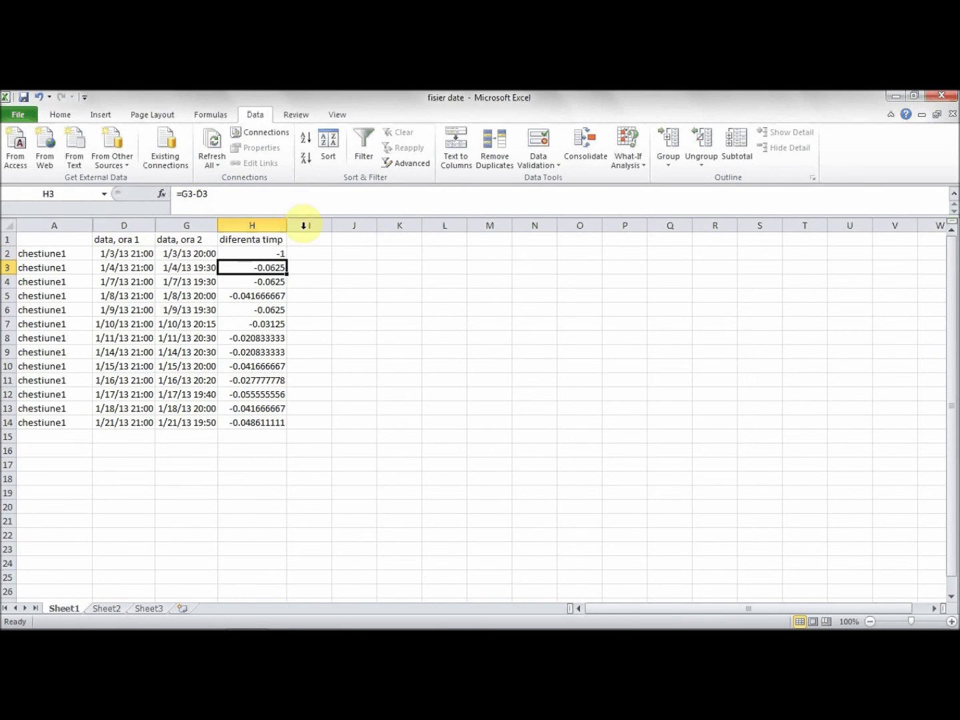
- Fill the hours formula from H2 down to H14
click(282, 254)
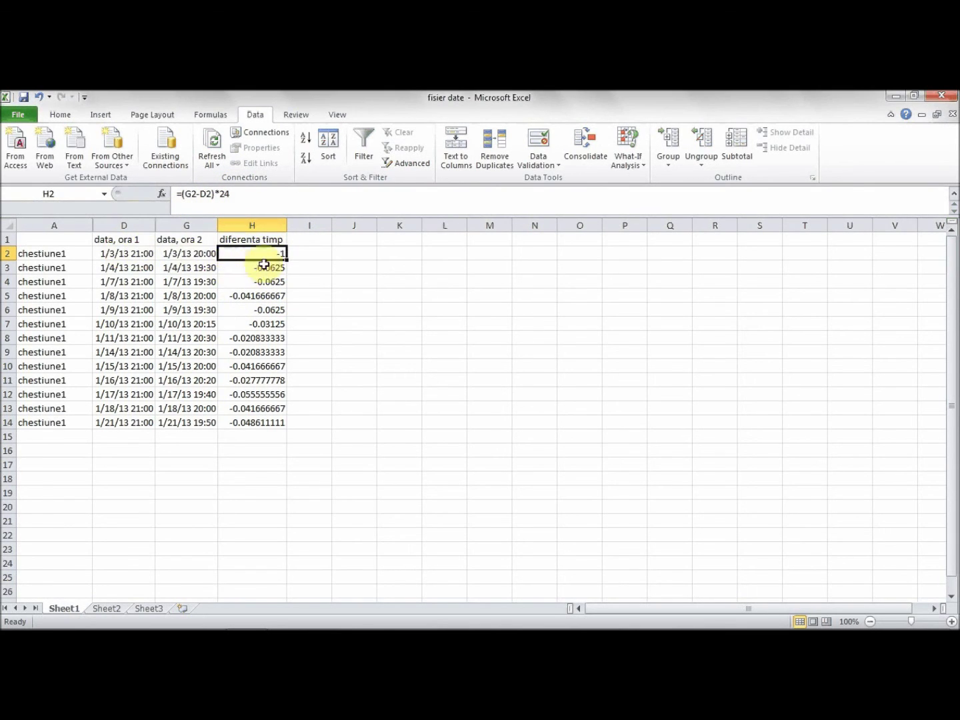
drag(286, 261, 290, 425)
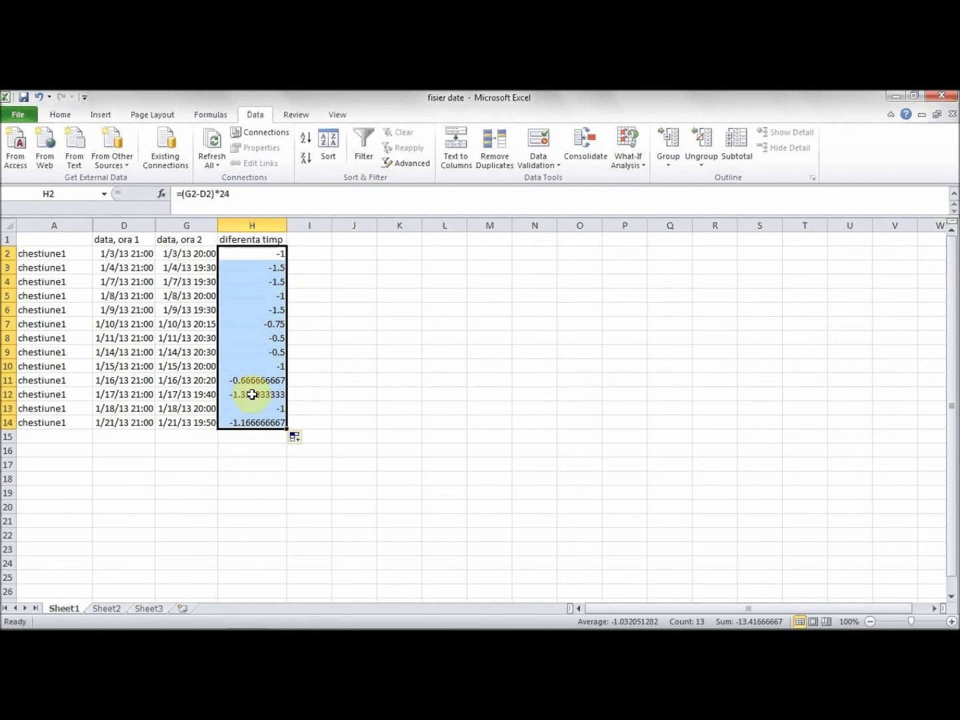
click(344, 366)
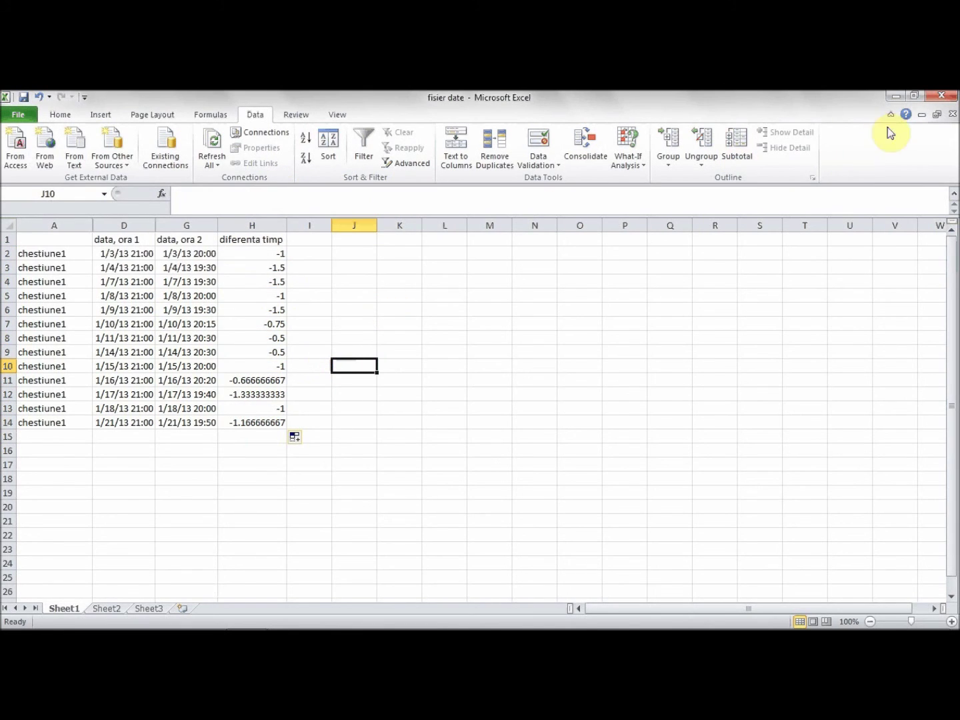